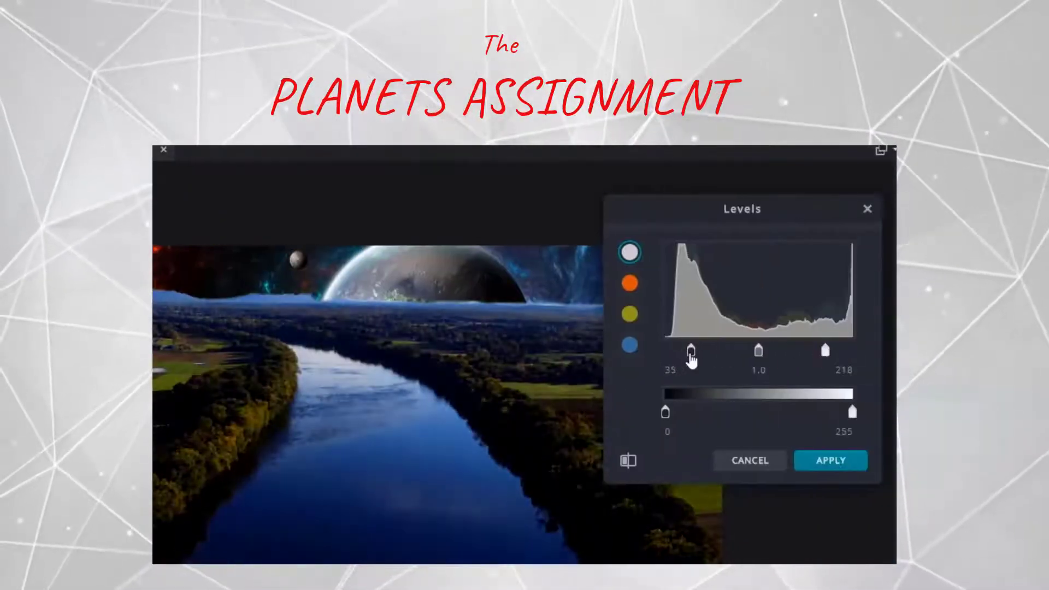
Drag the Levels input sliders to darken shadows and brighten highlights, then apply the adjustment
{"action": "left_click_drag", "start_coordinate": [691, 352], "coordinate": [667, 356]}
{"action": "left_click_drag", "start_coordinate": [758, 350], "coordinate": [780, 356]}
{"action": "left_click_drag", "start_coordinate": [692, 352], "coordinate": [691, 359]}
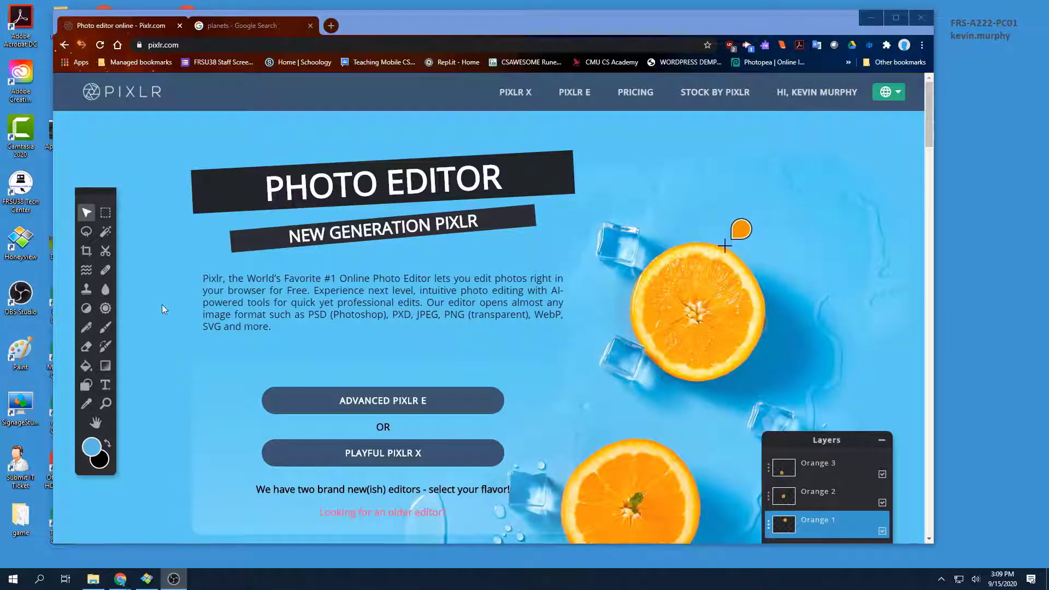
In the planets image search, extend the query to 'planets artistic' and search
{"action": "left_click", "coordinate": [220, 25]}
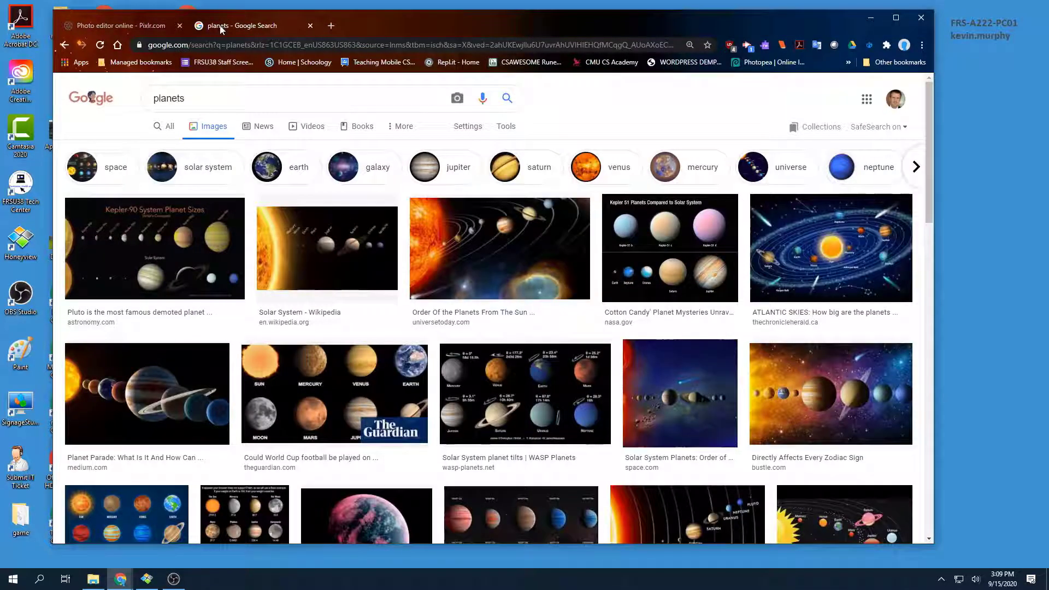
{"action": "scroll", "coordinate": [180, 314], "scroll_direction": "down", "scroll_amount": 5}
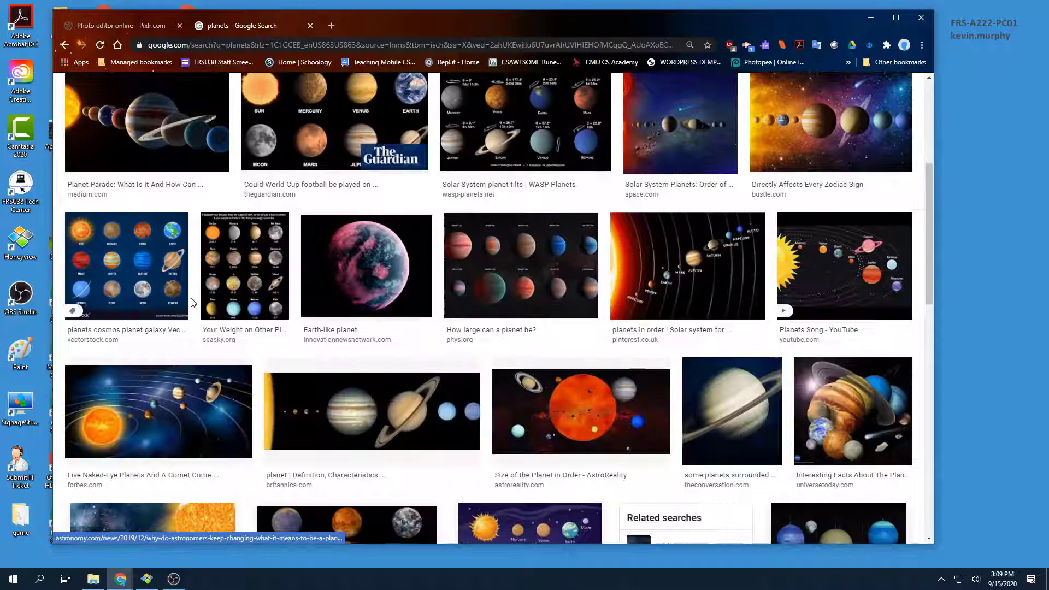
{"action": "scroll", "coordinate": [390, 207], "scroll_direction": "up", "scroll_amount": 3}
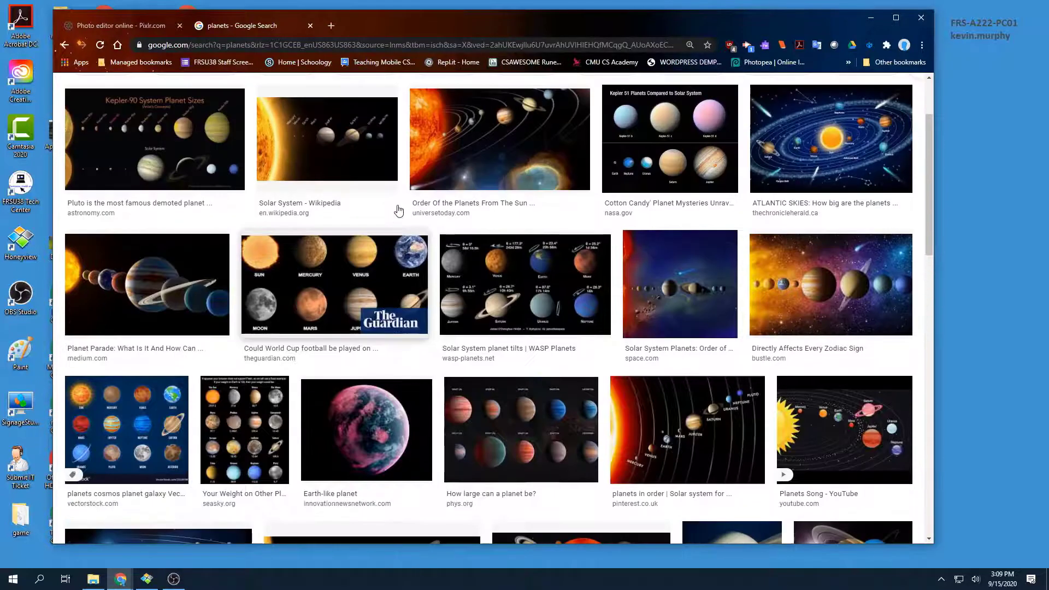
{"action": "scroll", "coordinate": [397, 211], "scroll_direction": "up", "scroll_amount": 2}
{"action": "left_click", "coordinate": [219, 100]}
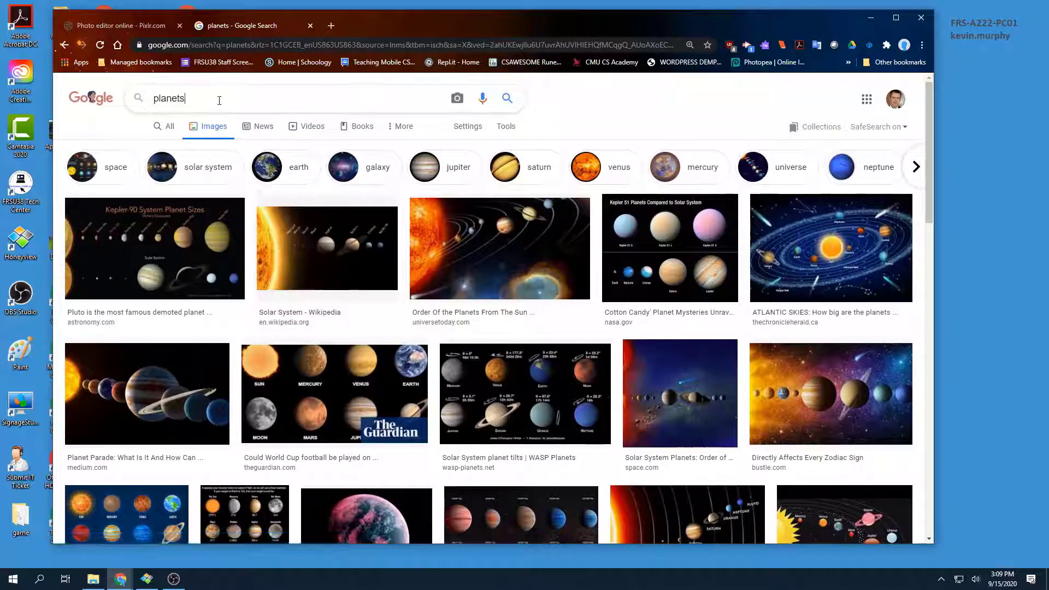
{"action": "type", "text": "a"}
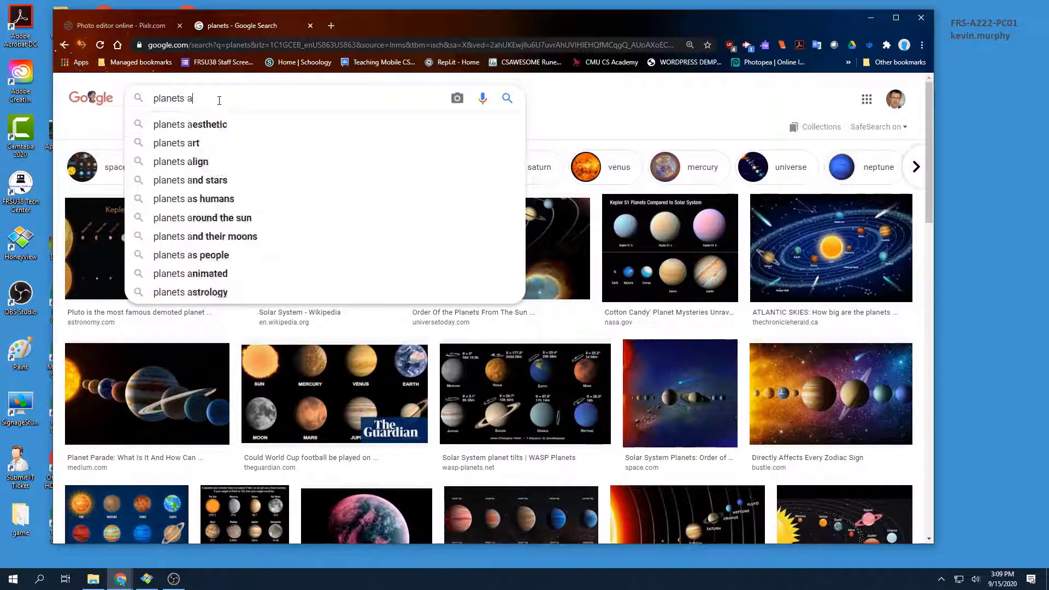
{"action": "type", "text": "rtistic"}
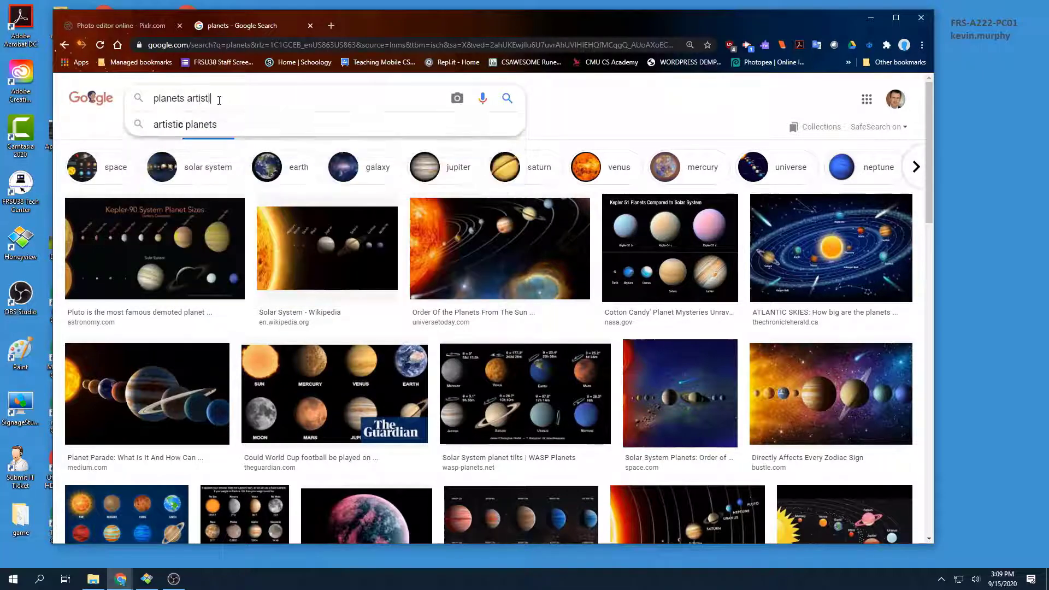
{"action": "key", "text": "Return"}
Refine the query to 'planets artistic soace art' and run the search
{"action": "scroll", "coordinate": [360, 208], "scroll_direction": "down", "scroll_amount": 1}
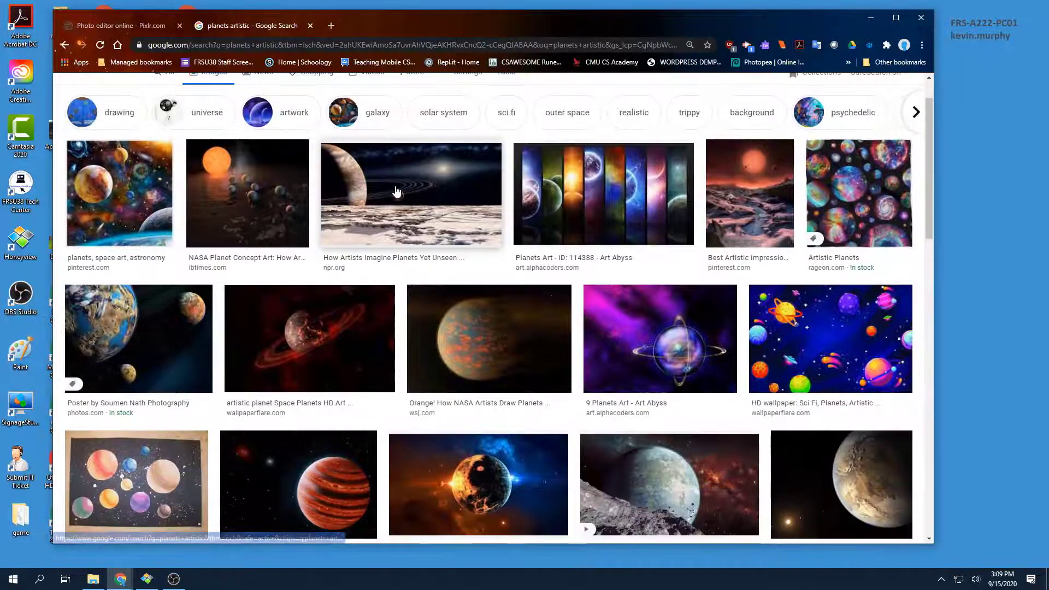
{"action": "scroll", "coordinate": [325, 247], "scroll_direction": "down", "scroll_amount": 2}
{"action": "scroll", "coordinate": [324, 248], "scroll_direction": "down", "scroll_amount": 9}
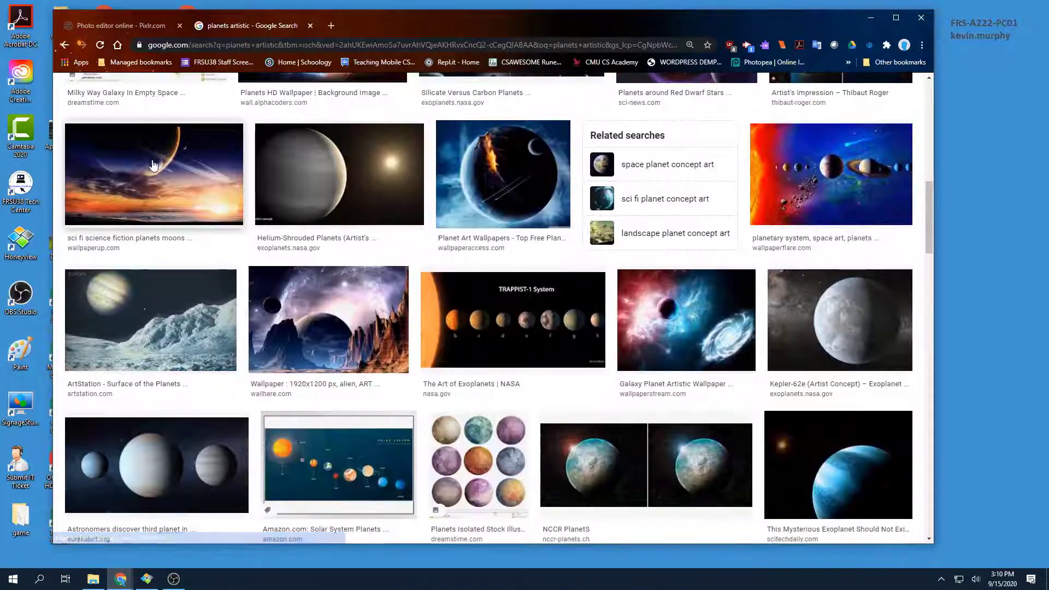
{"action": "key", "text": "alt+Left"}
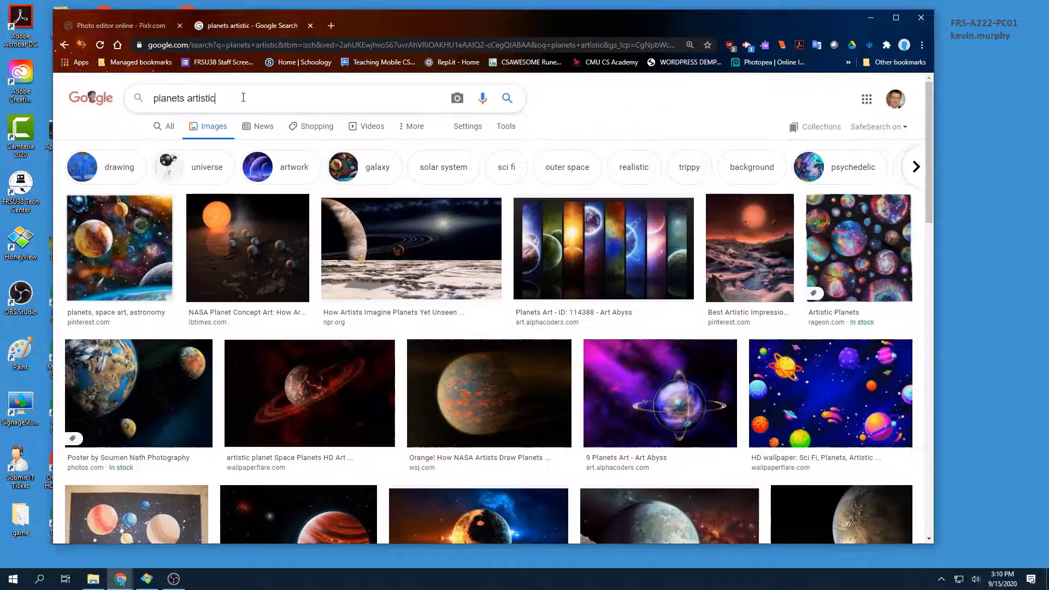
{"action": "left_click", "coordinate": [243, 97]}
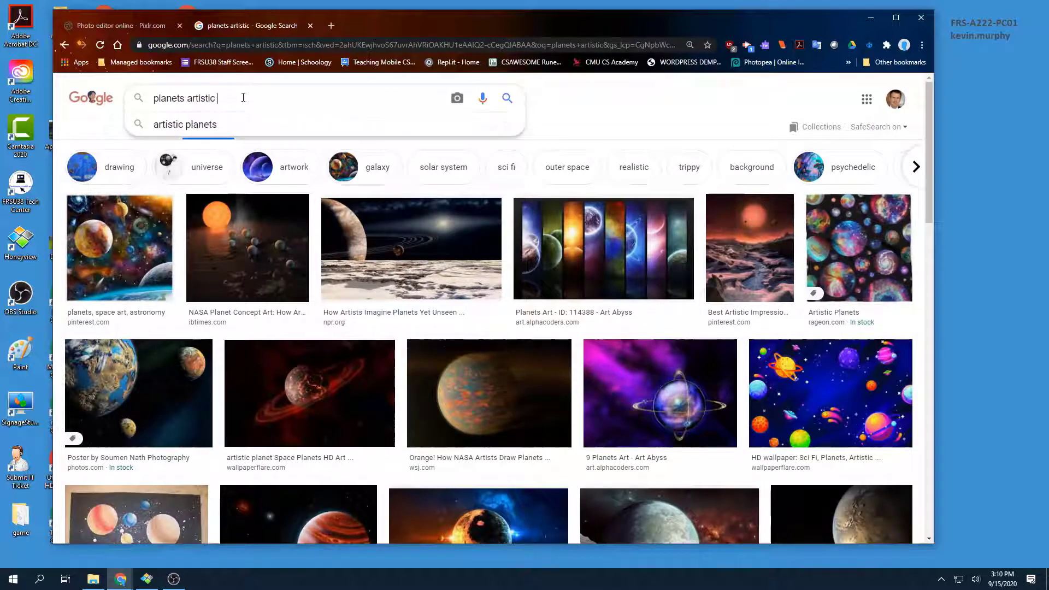
{"action": "type", "text": "so"}
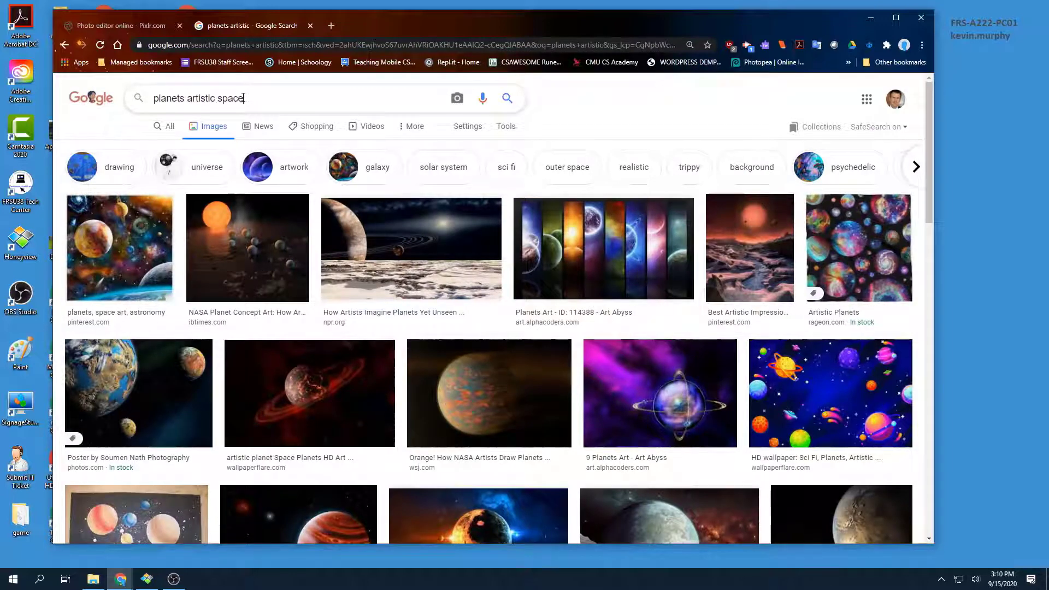
{"action": "type", "text": "ace art"}
{"action": "key", "text": "Return"}
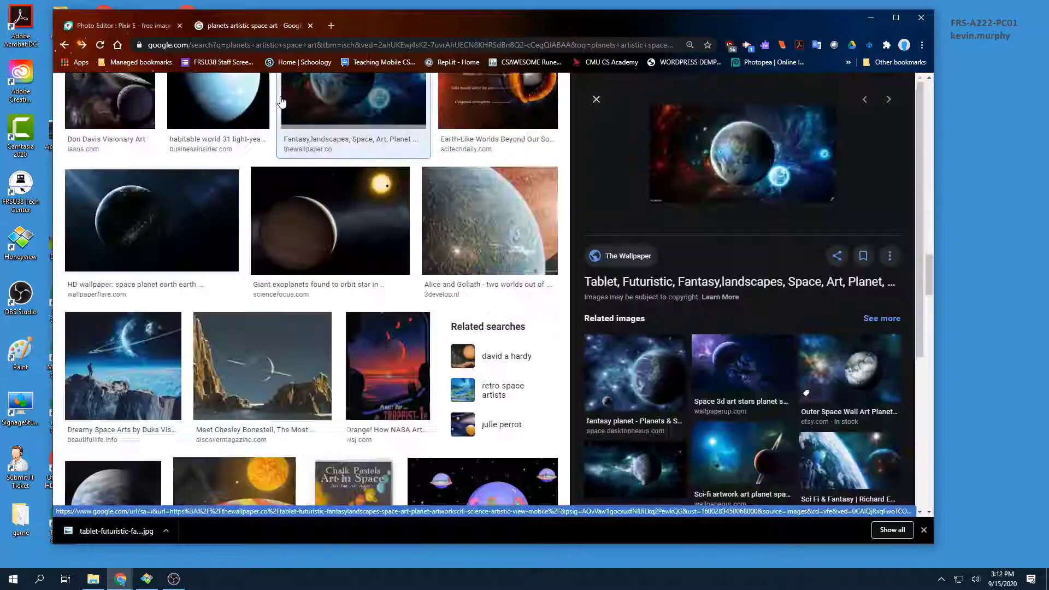
Open the futuristic planet wallpaper's thewallpaper.co page in a new tab
{"action": "scroll", "coordinate": [282, 101], "scroll_direction": "down", "scroll_amount": 4}
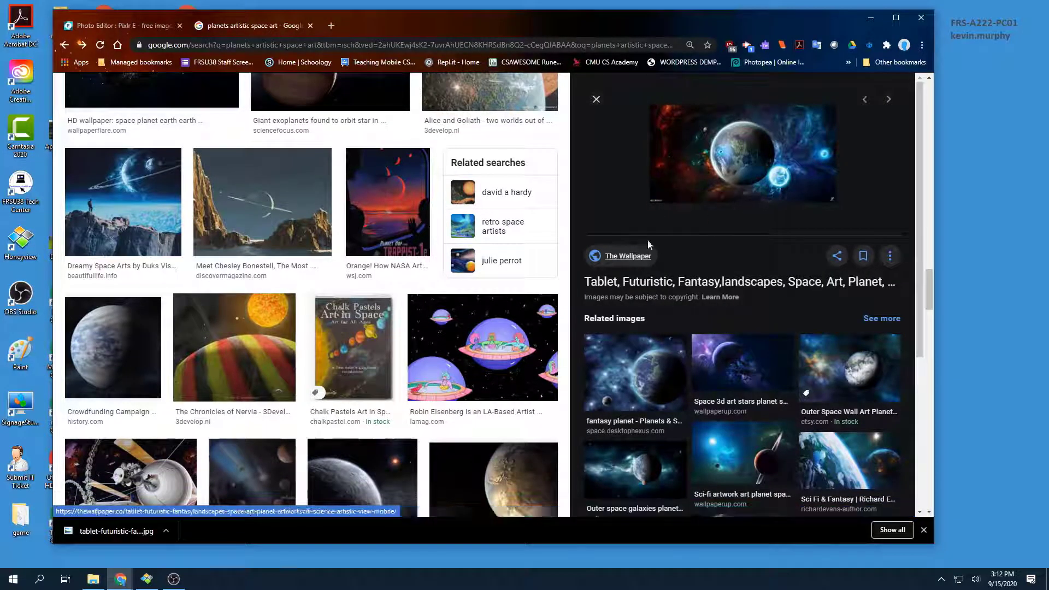
{"action": "right_click", "coordinate": [718, 142]}
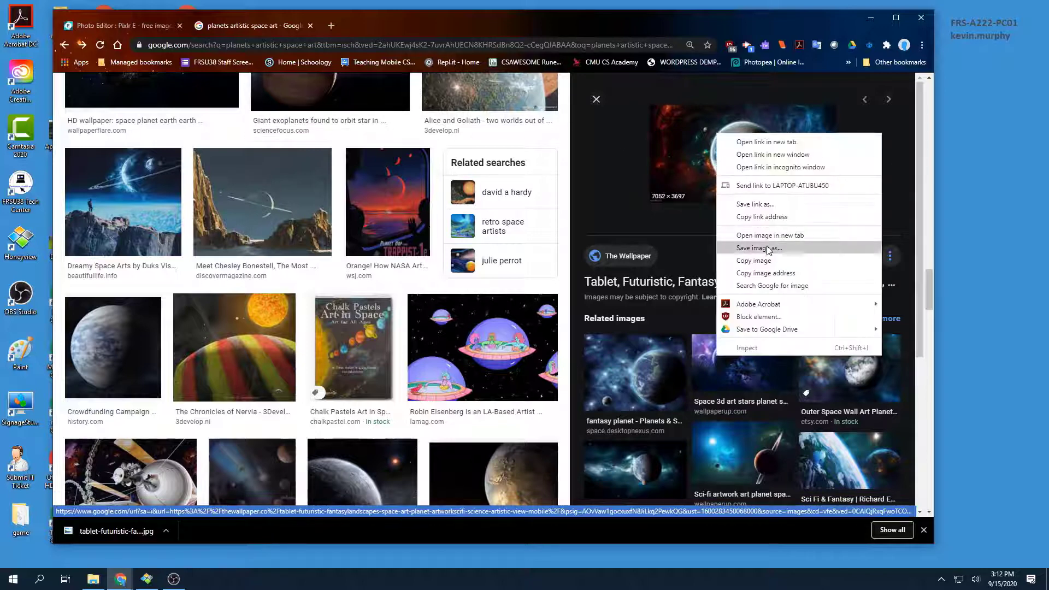
{"action": "left_click", "coordinate": [696, 132]}
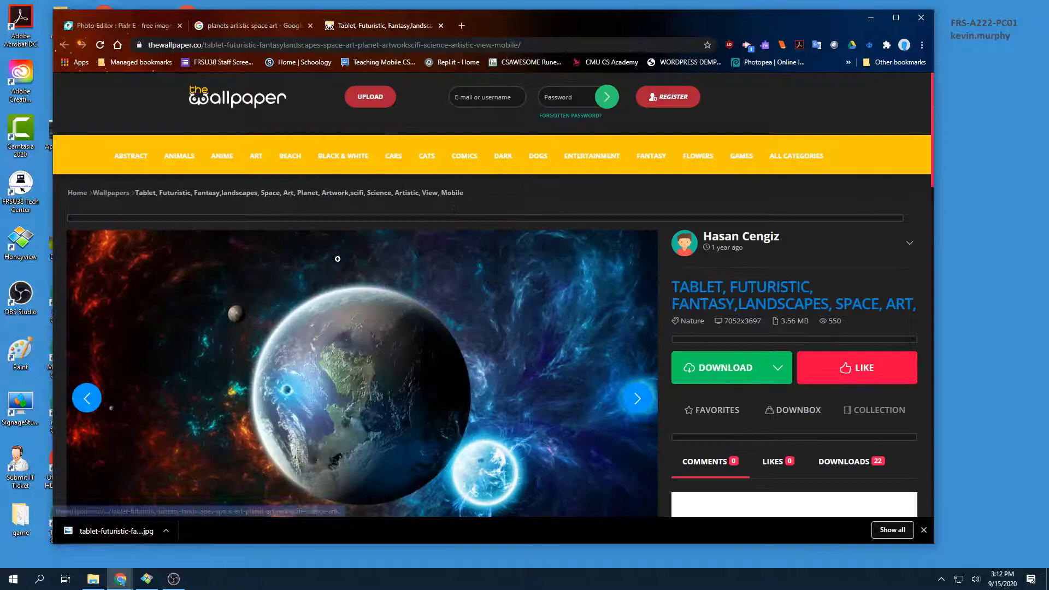
{"action": "scroll", "coordinate": [329, 250], "scroll_direction": "down", "scroll_amount": 3}
{"action": "scroll", "coordinate": [345, 260], "scroll_direction": "up", "scroll_amount": 2}
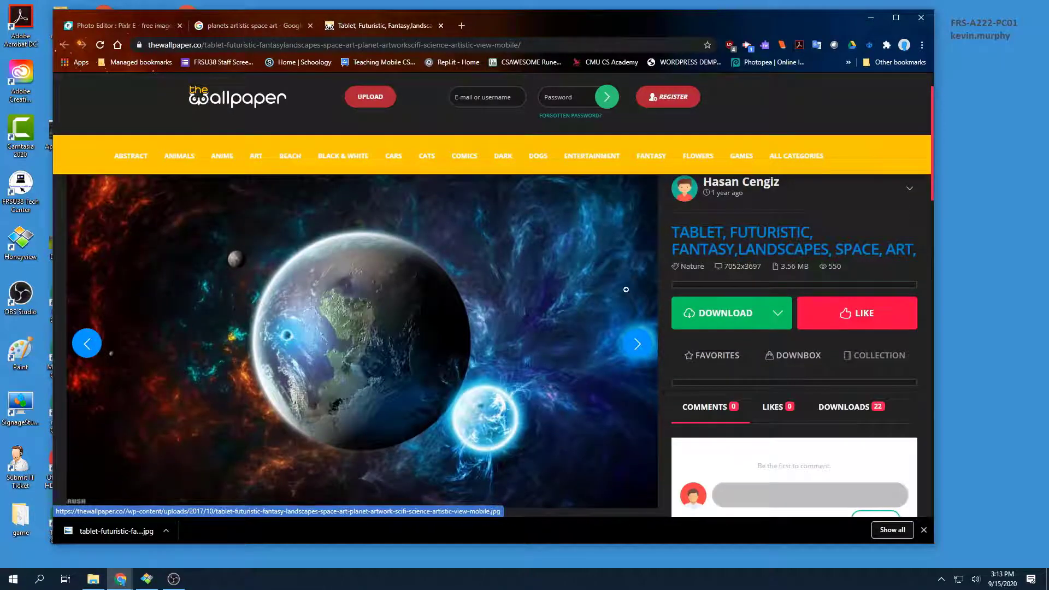
Save the wallpaper as a jpg in Downloads and copy its image address
{"action": "right_click", "coordinate": [382, 241]}
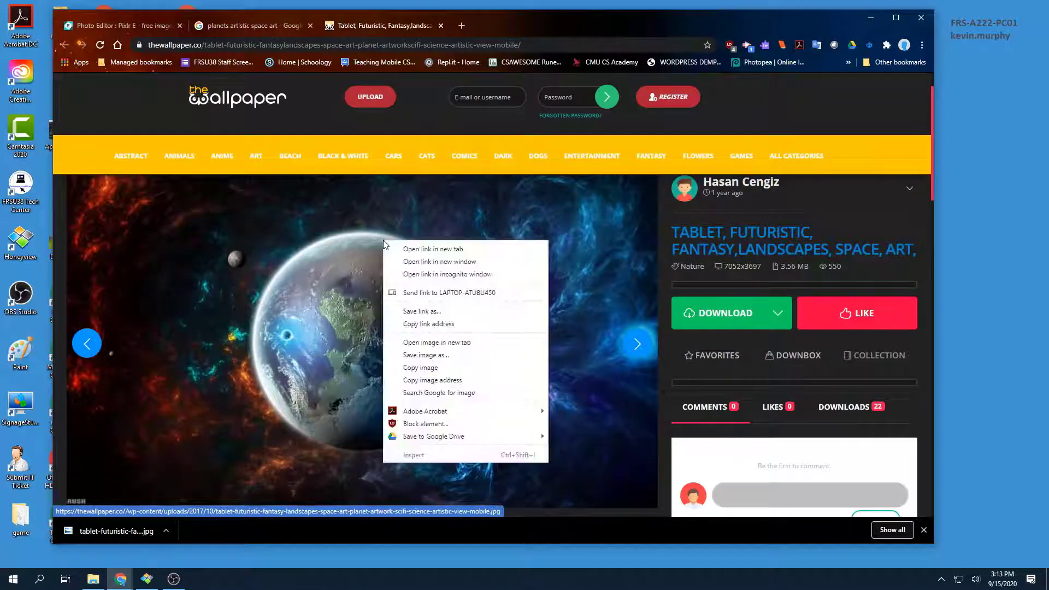
{"action": "left_click", "coordinate": [423, 356]}
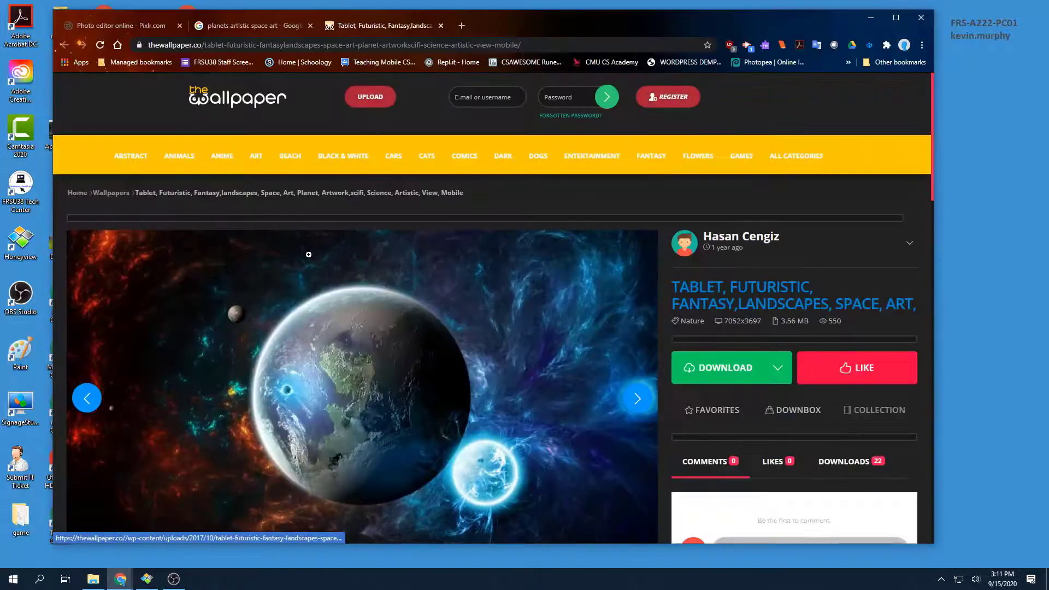
{"action": "scroll", "coordinate": [309, 253], "scroll_direction": "down", "scroll_amount": 1}
{"action": "scroll", "coordinate": [310, 250], "scroll_direction": "up", "scroll_amount": 2}
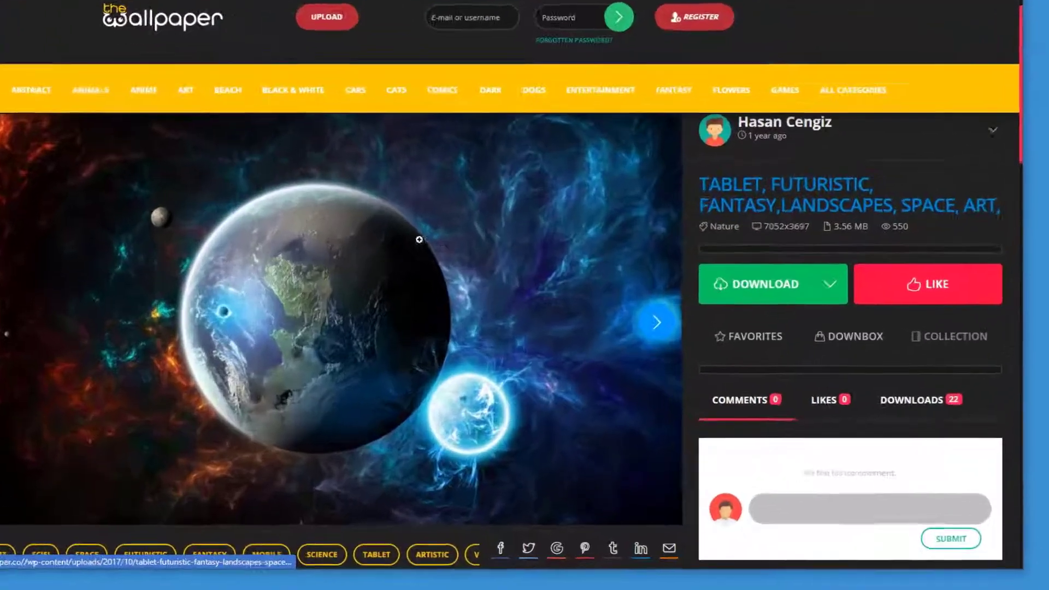
{"action": "right_click", "coordinate": [486, 283]}
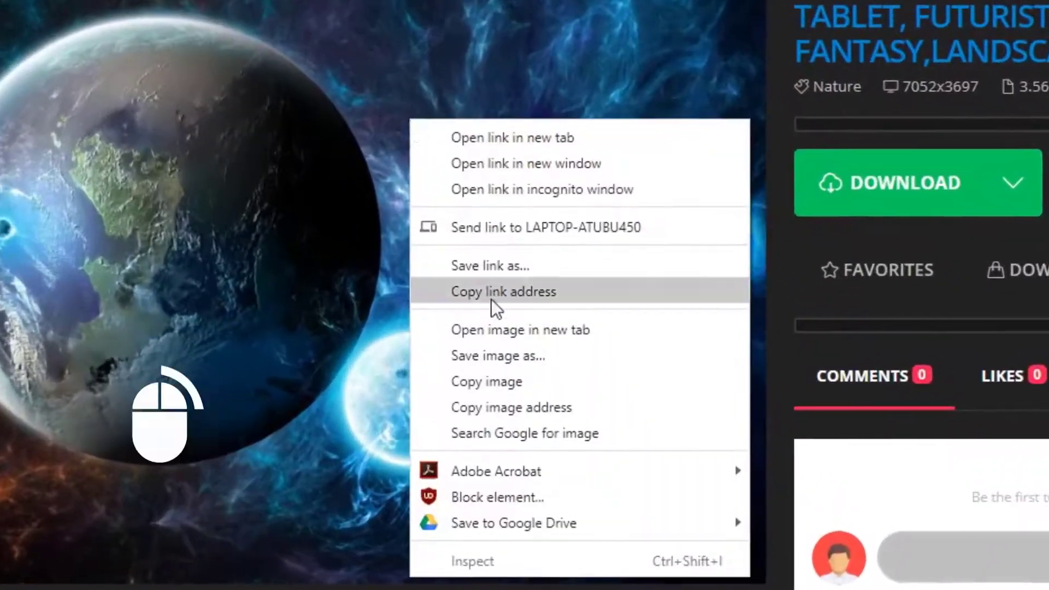
{"action": "left_click", "coordinate": [495, 355]}
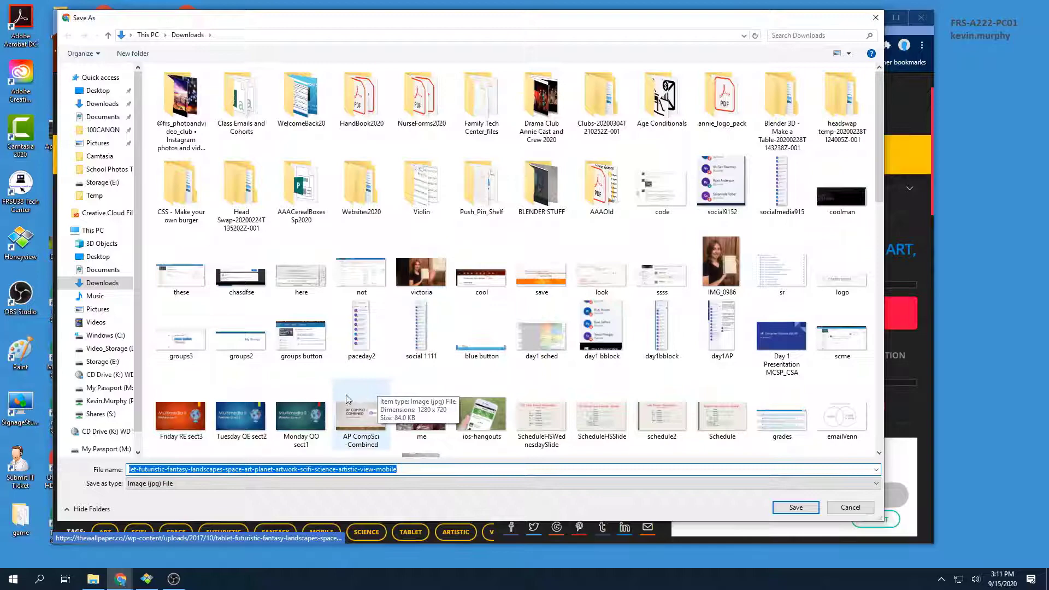
{"action": "left_click", "coordinate": [795, 507]}
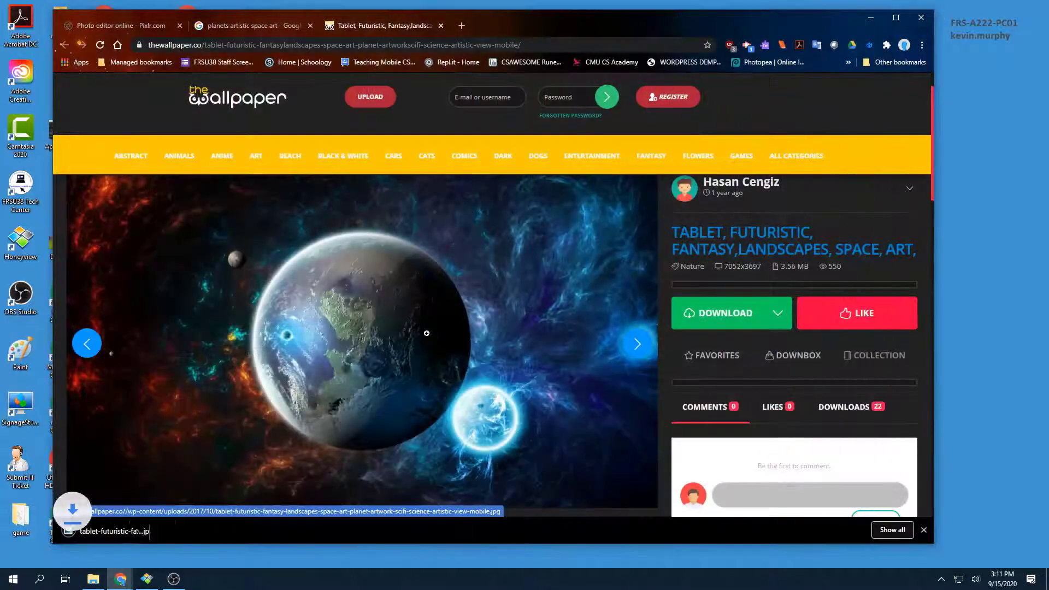
{"action": "right_click", "coordinate": [274, 250]}
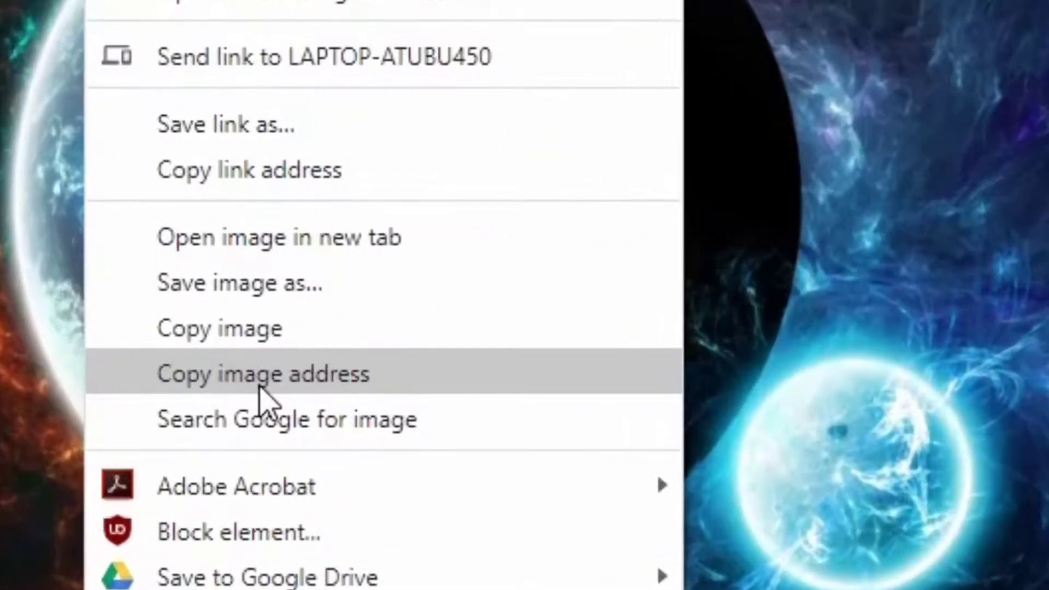
{"action": "left_click", "coordinate": [262, 382]}
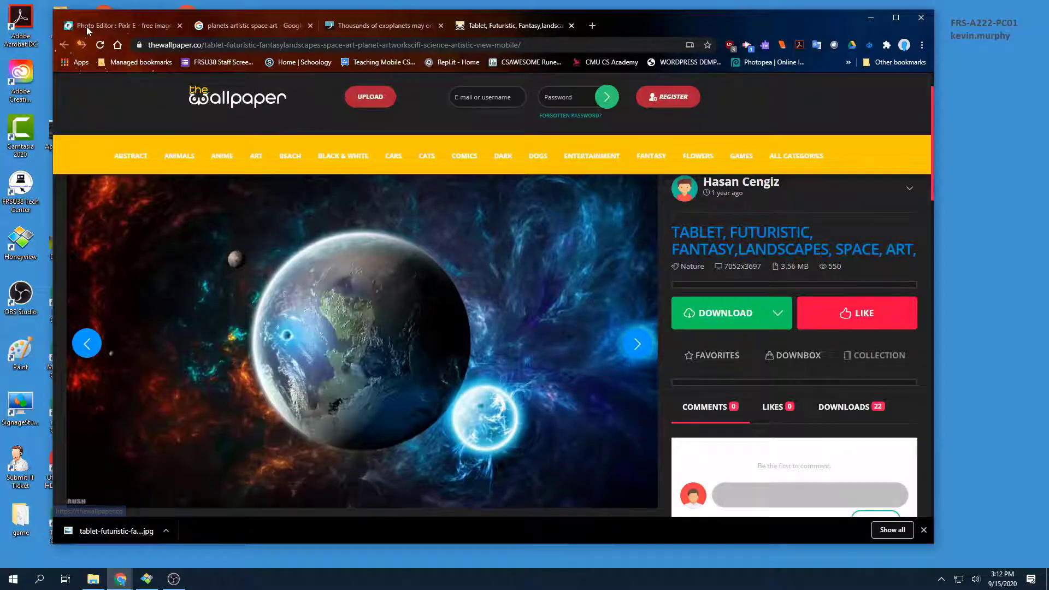
In Pixlr E, dismiss the error and load the wallpaper from the pasted image URL
{"action": "left_click", "coordinate": [87, 26]}
{"action": "left_click", "coordinate": [574, 362]}
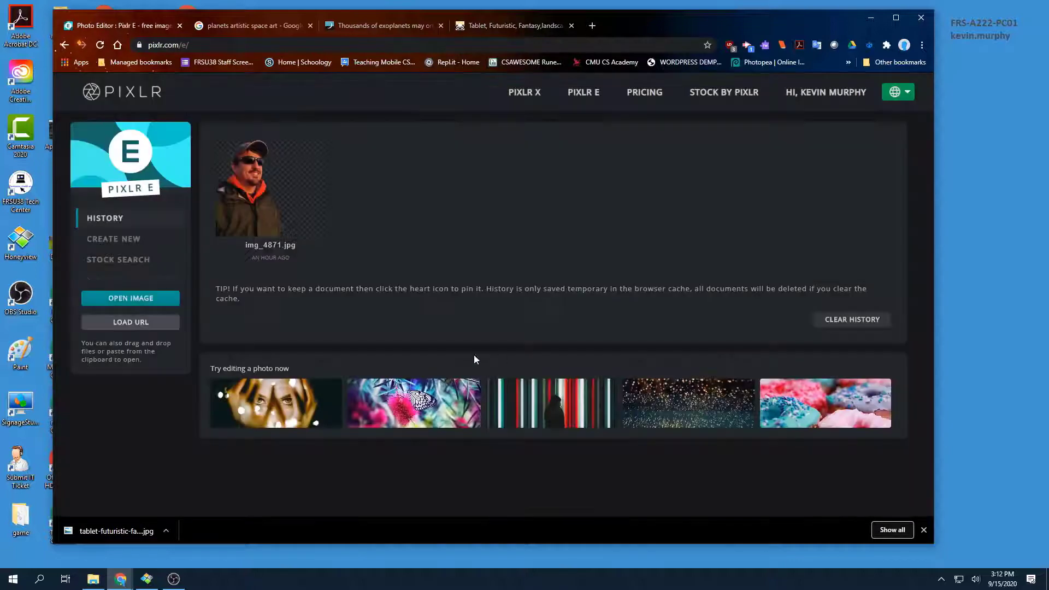
{"action": "left_click", "coordinate": [173, 324]}
{"action": "key", "text": "ctrl+v"}
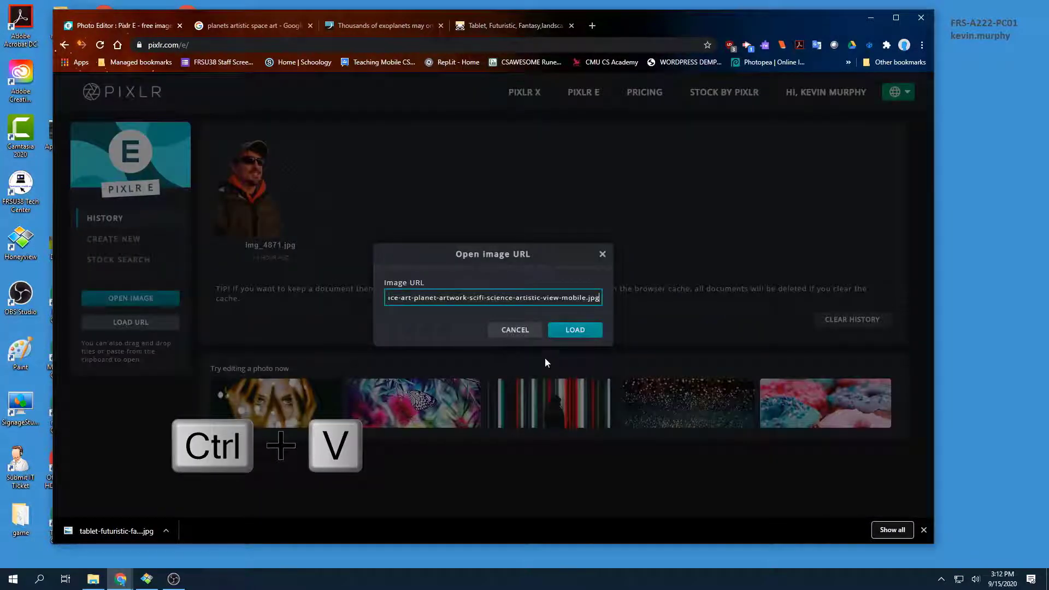
{"action": "left_click", "coordinate": [575, 330]}
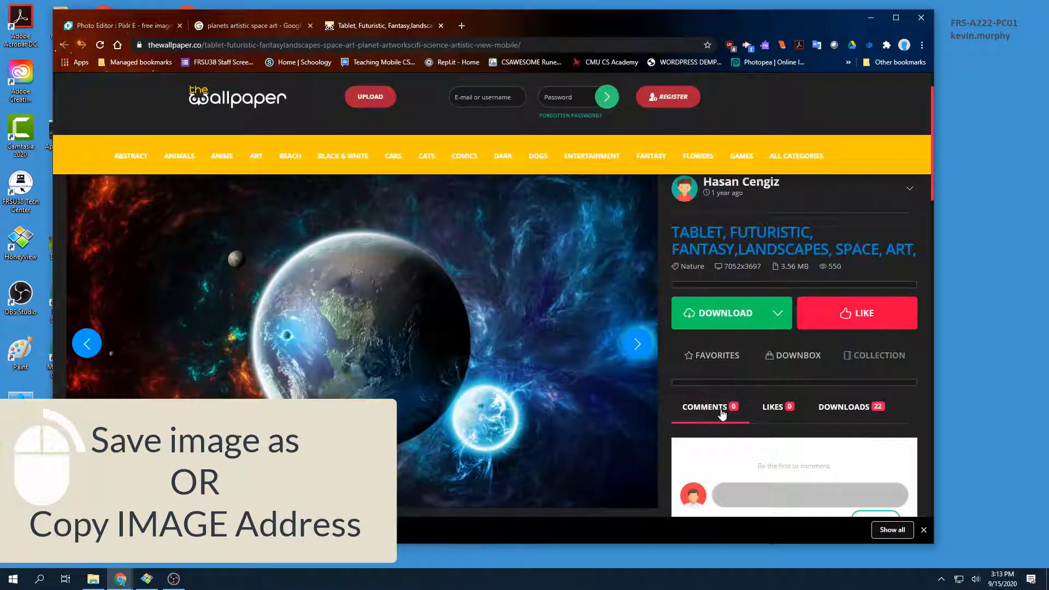
Copy the planet wallpaper's image address from its context menu
{"action": "right_click", "coordinate": [492, 263]}
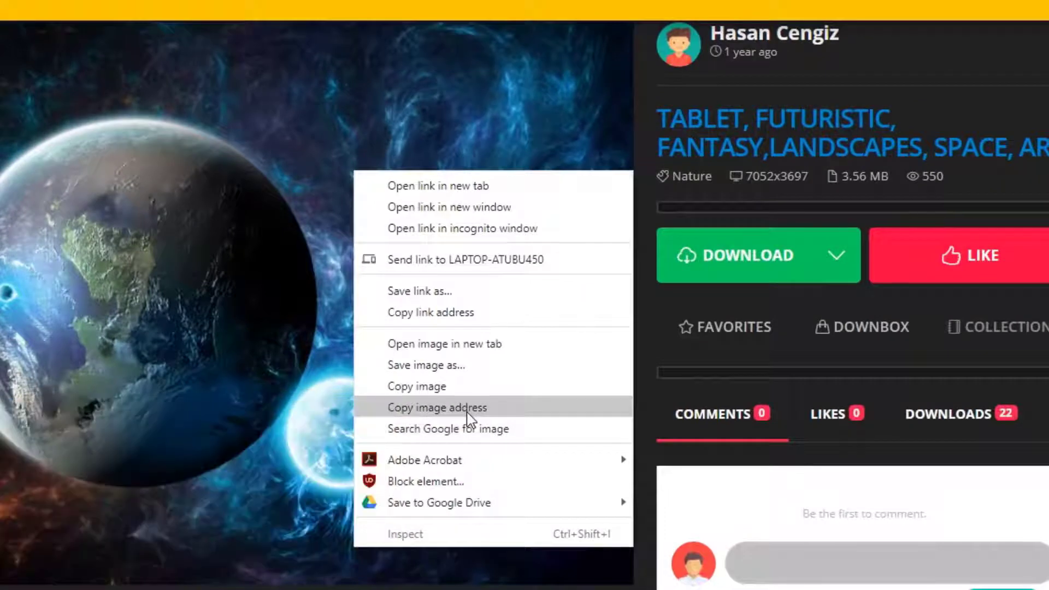
{"action": "left_click", "coordinate": [467, 408]}
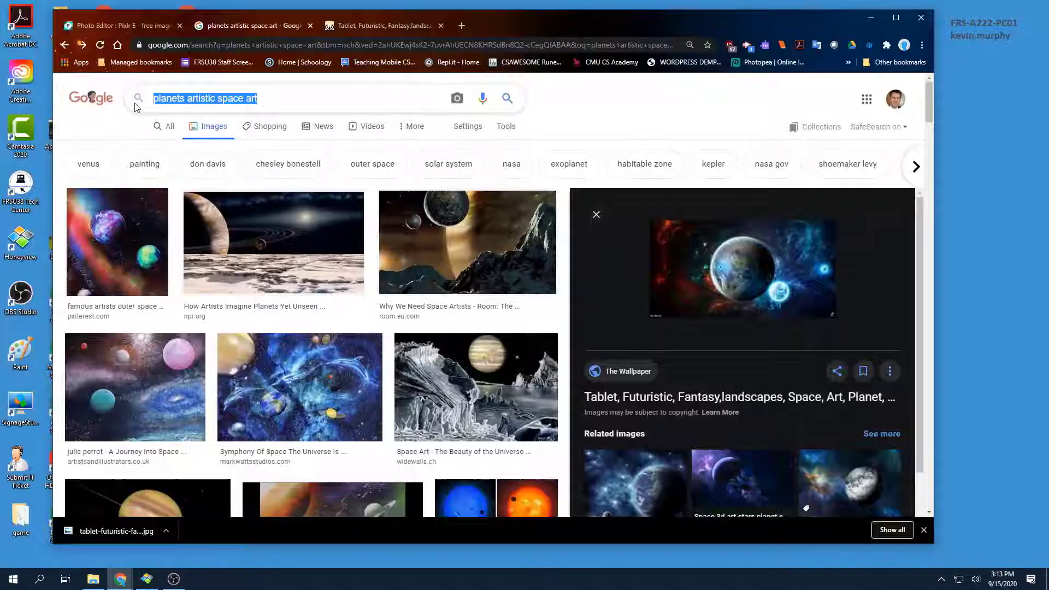
Replace the search with 'lanscape' and browse the image results
{"action": "key", "text": "BackSpace"}
{"action": "type", "text": "lan"}
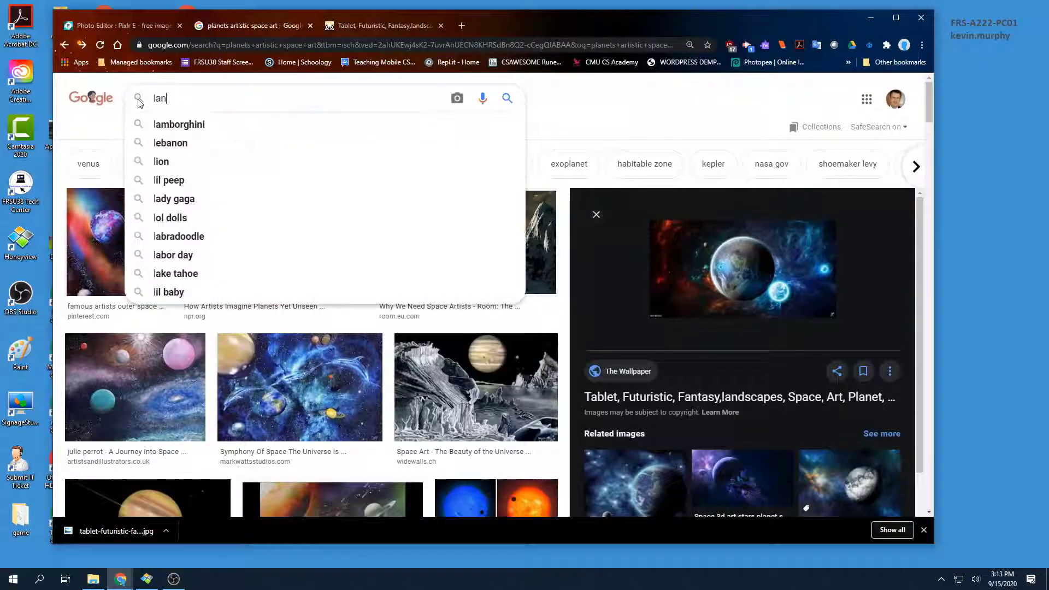
{"action": "type", "text": "scape"}
{"action": "key", "text": "Return"}
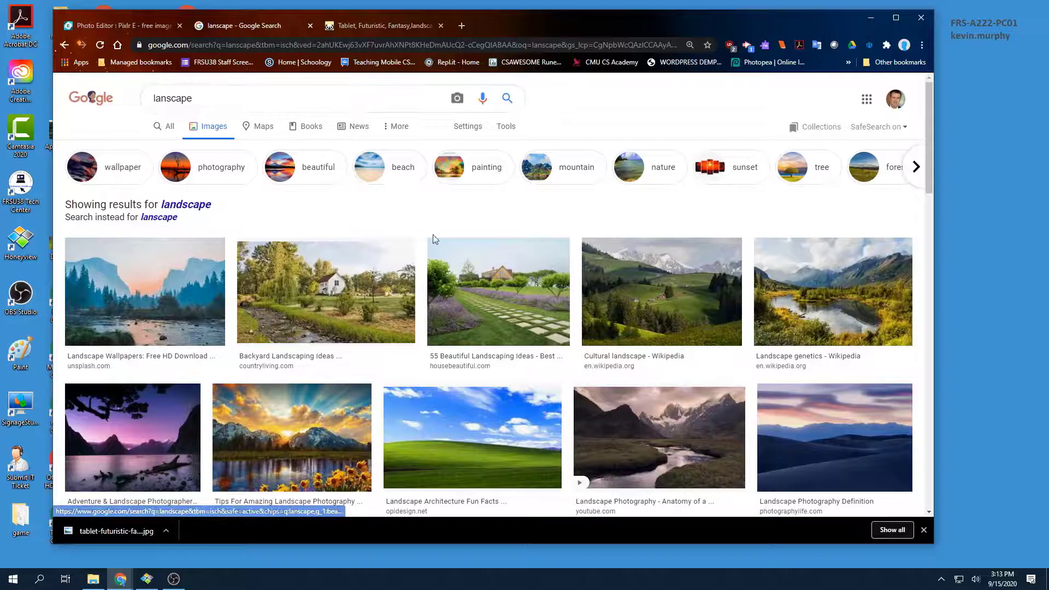
{"action": "scroll", "coordinate": [444, 235], "scroll_direction": "down", "scroll_amount": 5}
{"action": "scroll", "coordinate": [423, 196], "scroll_direction": "down", "scroll_amount": 6}
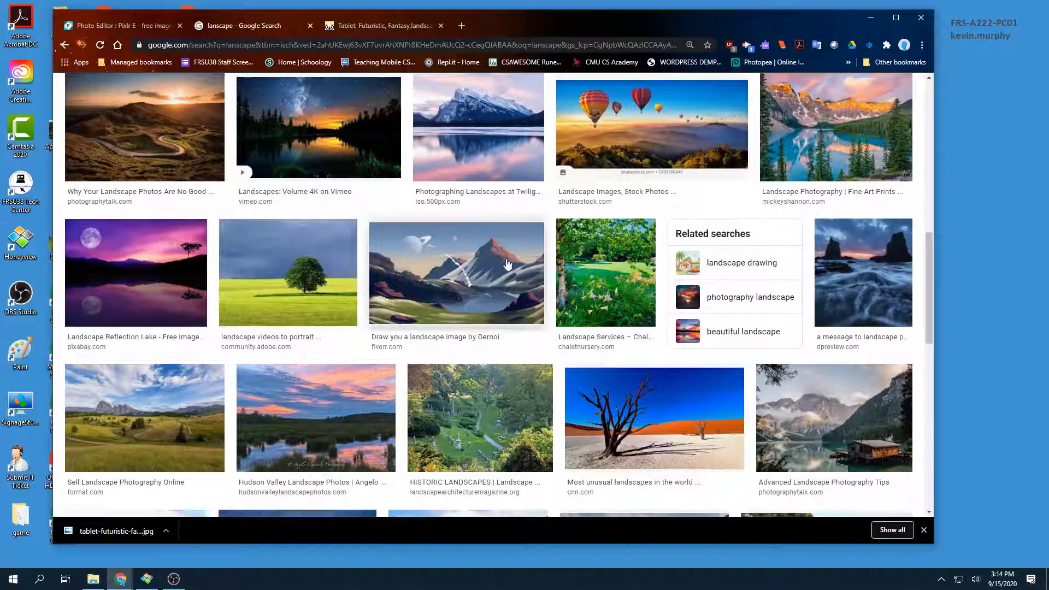
{"action": "scroll", "coordinate": [306, 268], "scroll_direction": "down", "scroll_amount": 4}
In the assignment document, follow the Planets Resource Folder link into Drive
{"action": "key", "text": "ctrl+shift+t"}
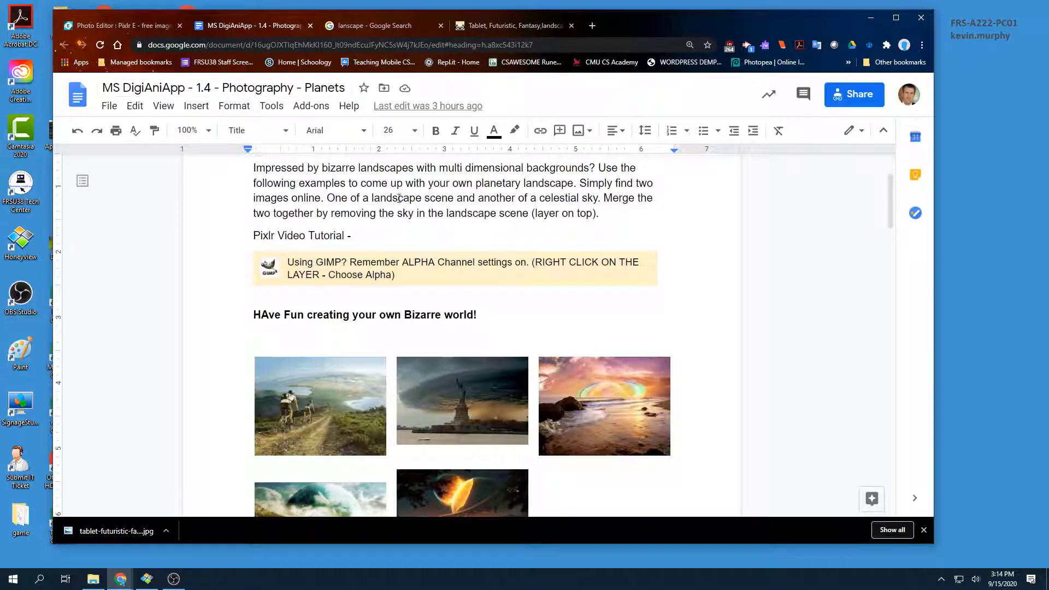
{"action": "scroll", "coordinate": [300, 171], "scroll_direction": "down", "scroll_amount": 3}
{"action": "scroll", "coordinate": [335, 266], "scroll_direction": "down", "scroll_amount": 5}
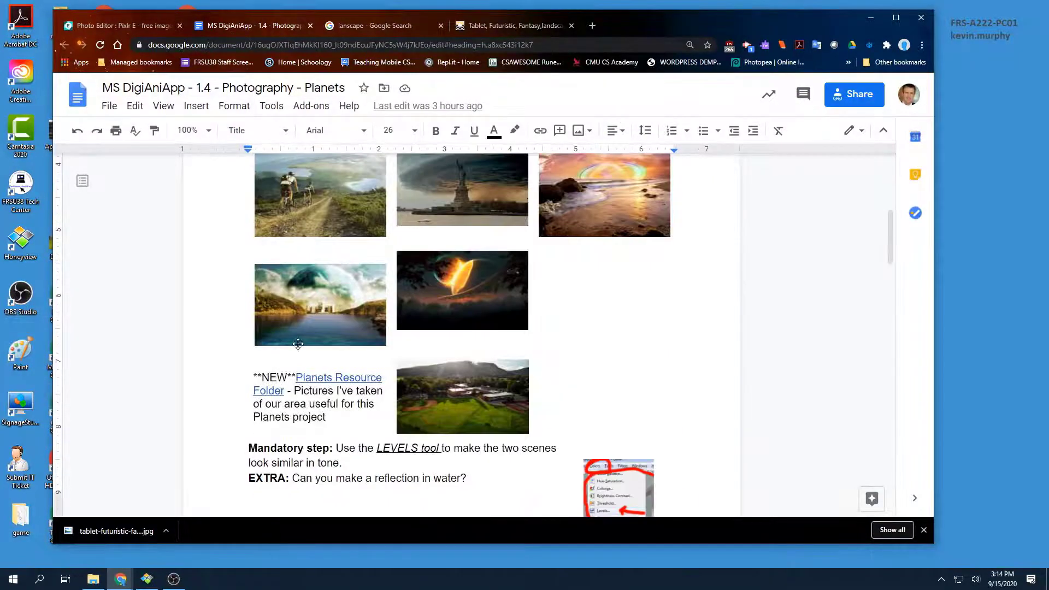
{"action": "left_click", "coordinate": [333, 377]}
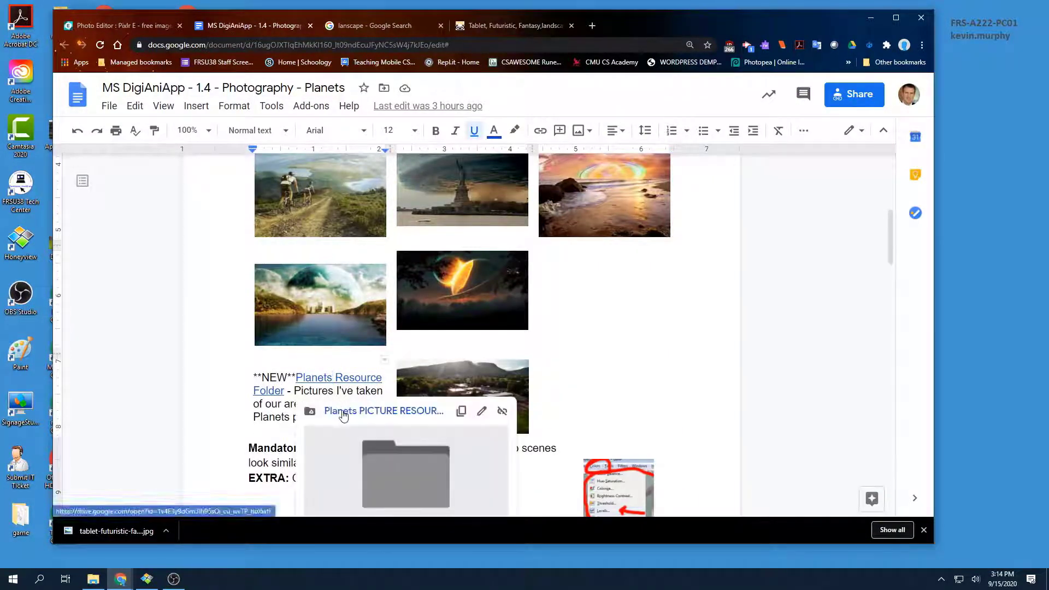
{"action": "left_click", "coordinate": [344, 410]}
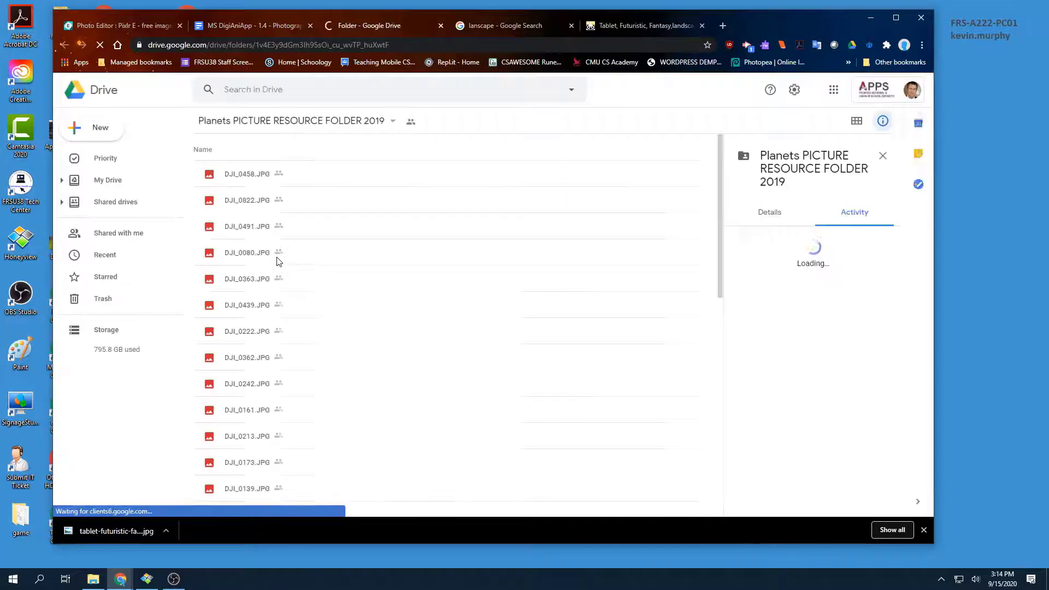
Show the folder as thumbnails, open DJI_0161.JPG and download it into Downloads
{"action": "left_click", "coordinate": [857, 121]}
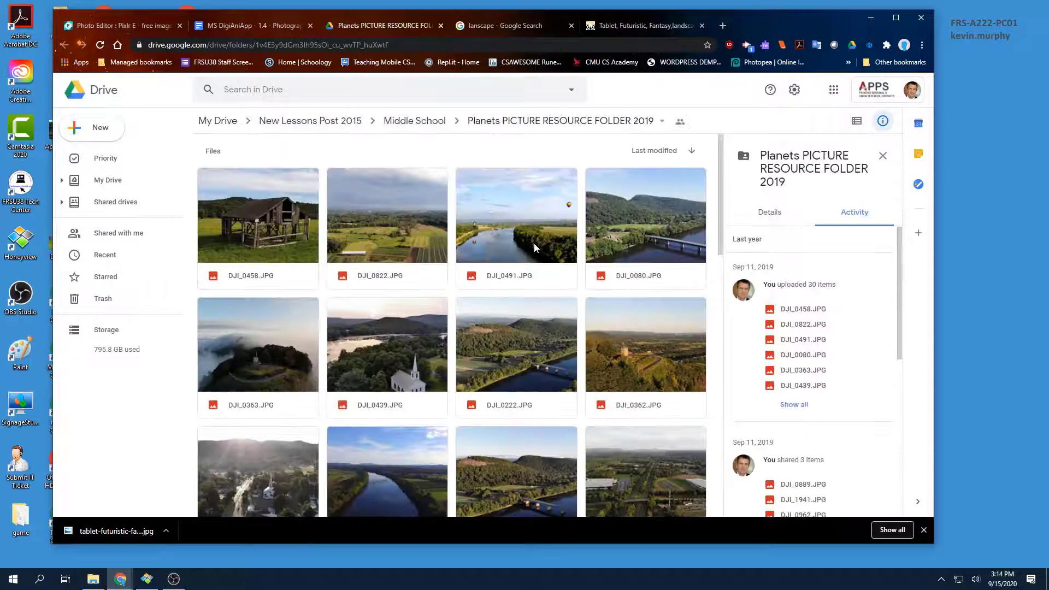
{"action": "left_click", "coordinate": [856, 122]}
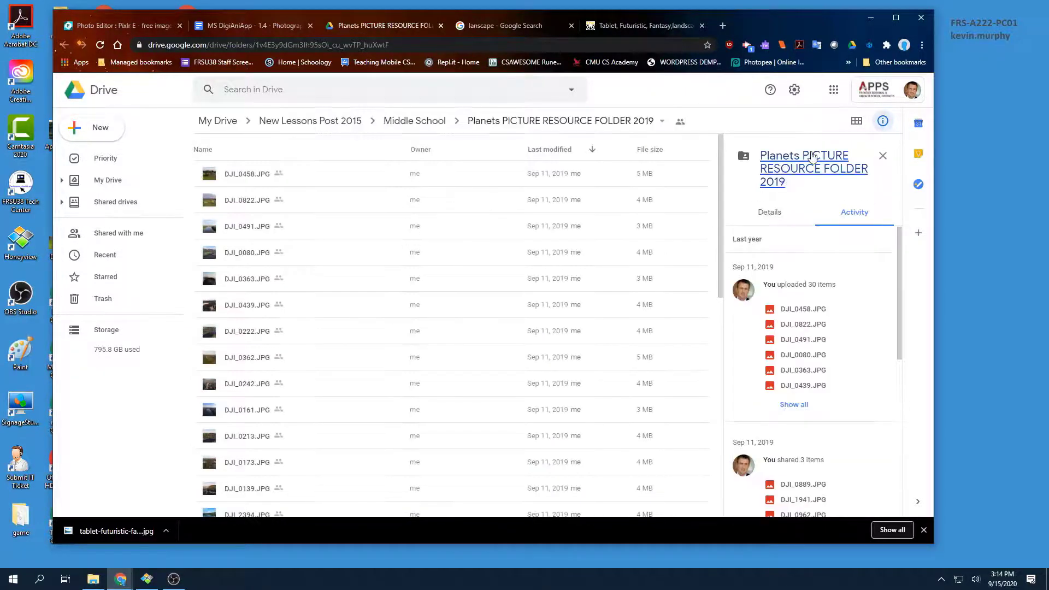
{"action": "left_click", "coordinate": [857, 121]}
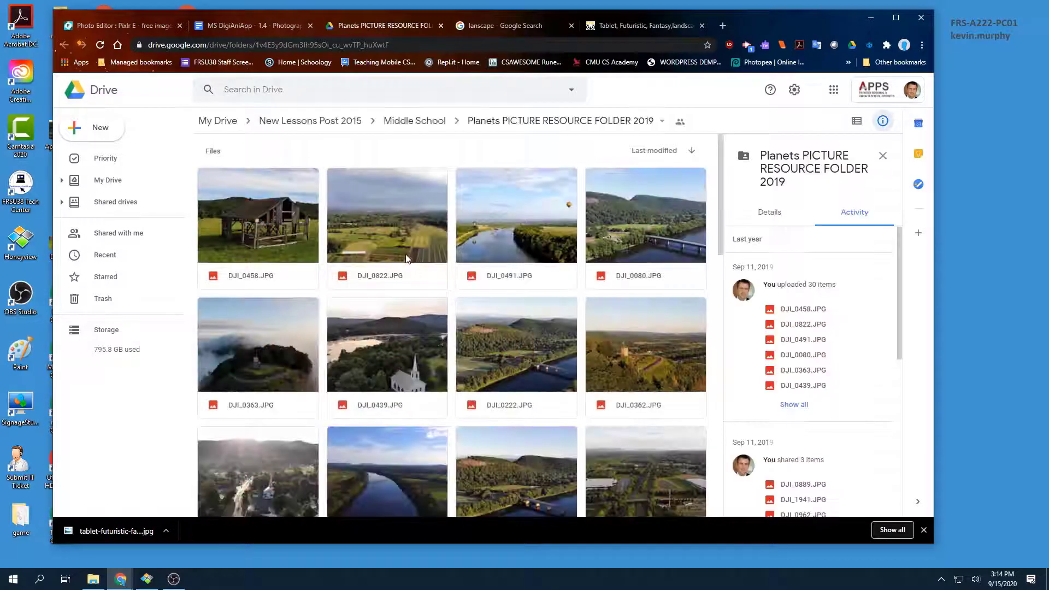
{"action": "scroll", "coordinate": [459, 240], "scroll_direction": "down", "scroll_amount": 3}
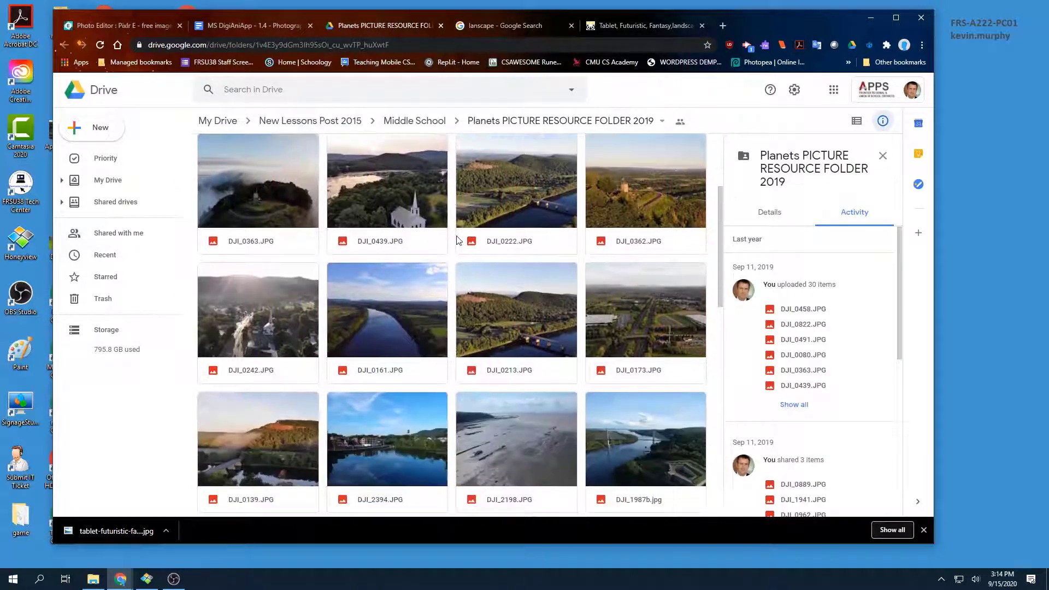
{"action": "scroll", "coordinate": [437, 240], "scroll_direction": "down", "scroll_amount": 3}
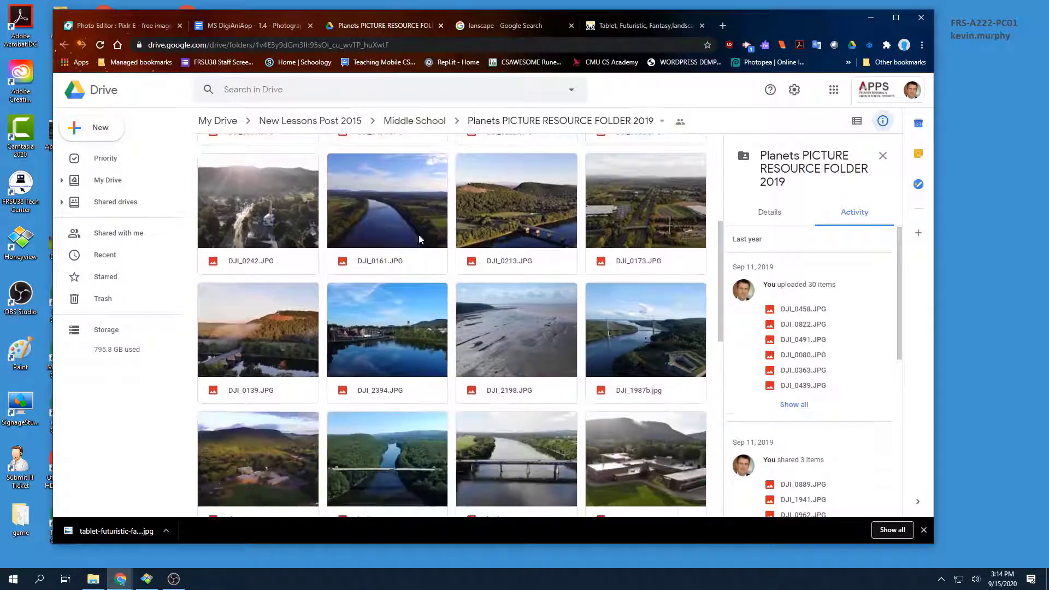
{"action": "left_click", "coordinate": [393, 220]}
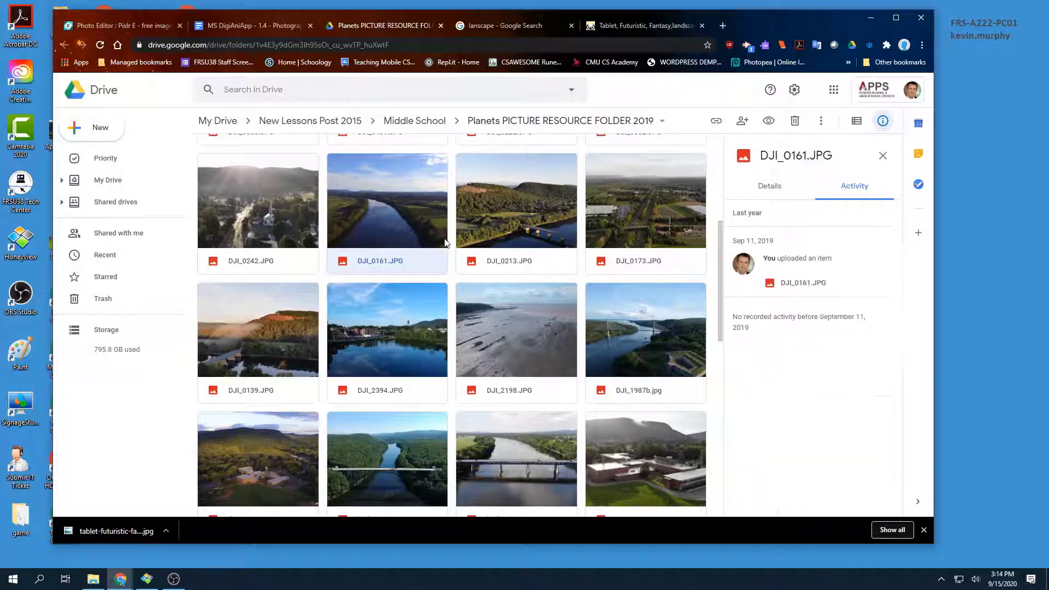
{"action": "double_click", "coordinate": [356, 185]}
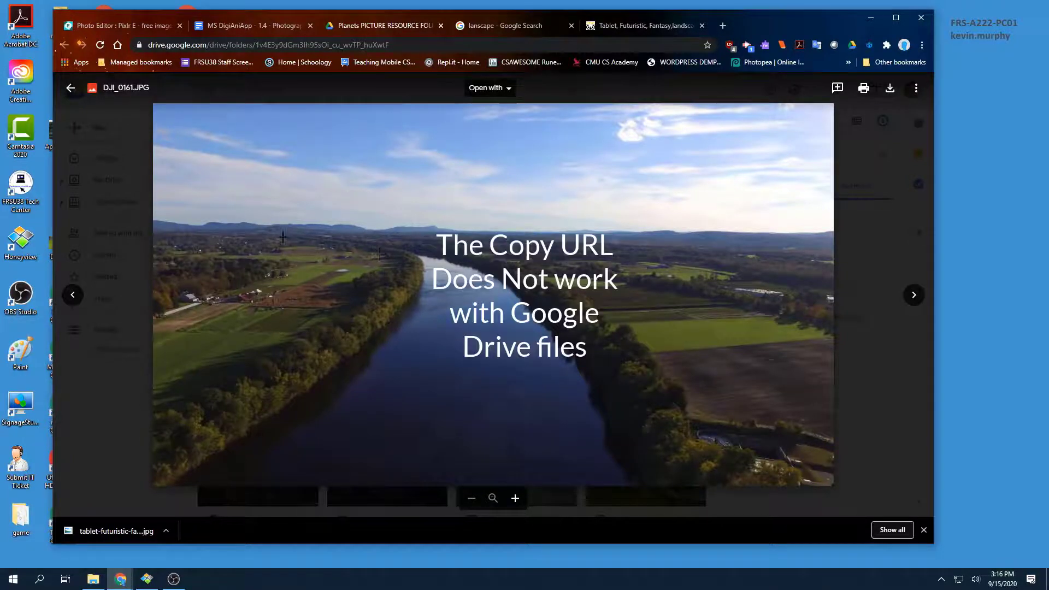
{"action": "left_click", "coordinate": [887, 96]}
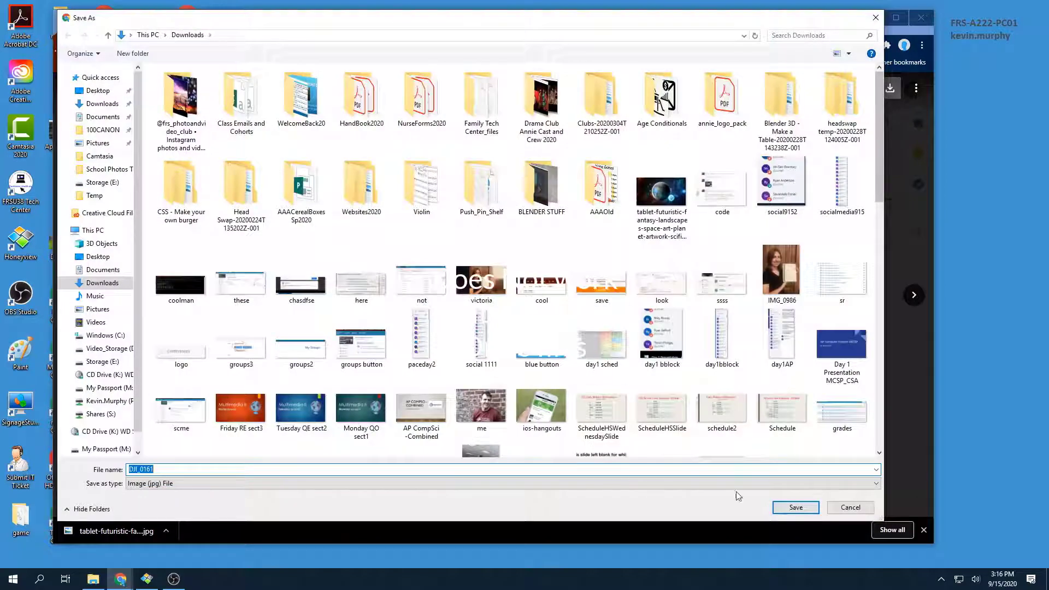
{"action": "left_click", "coordinate": [796, 508]}
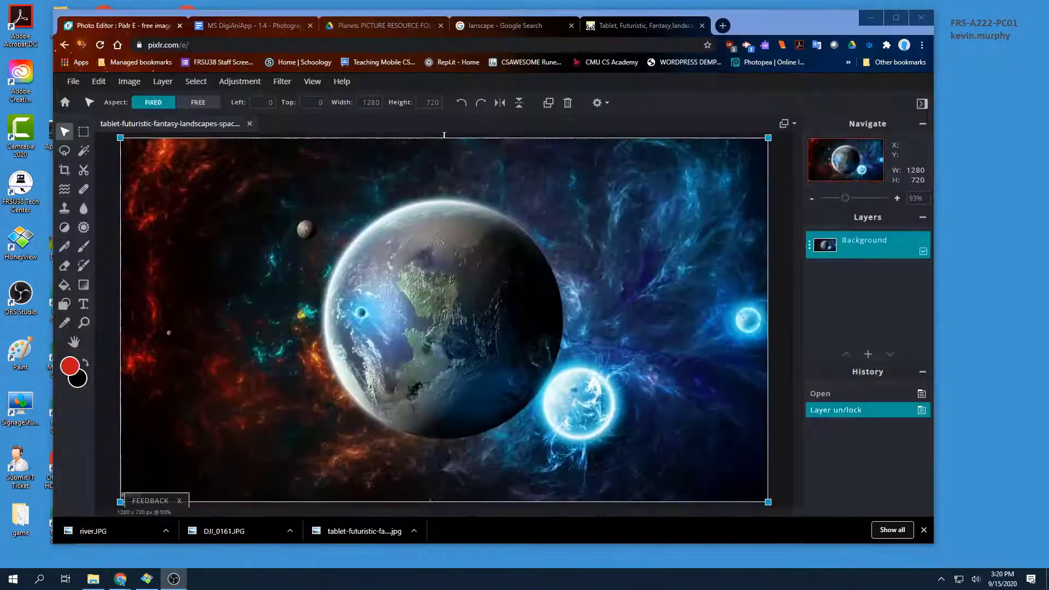
Add river.JPG from the computer as a new layer via the Layer menu
{"action": "left_click", "coordinate": [162, 81]}
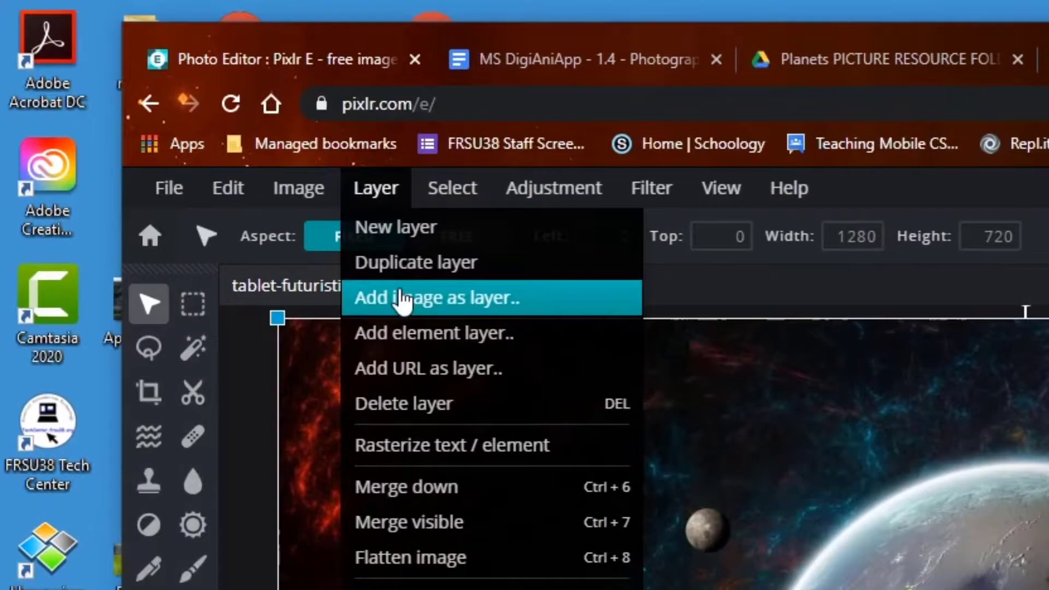
{"action": "left_click", "coordinate": [402, 297]}
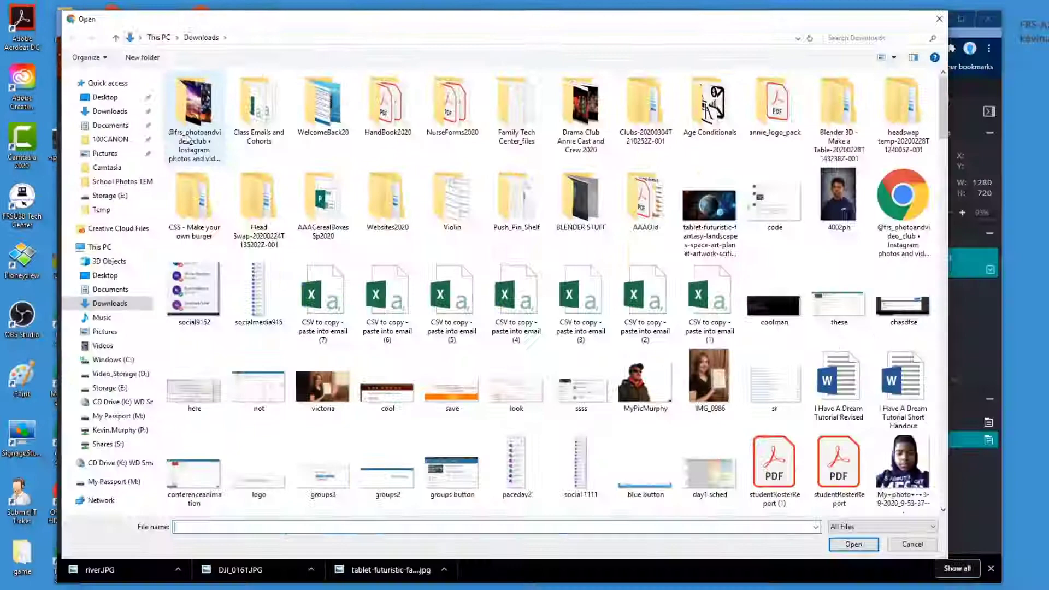
{"action": "key", "text": "Escape"}
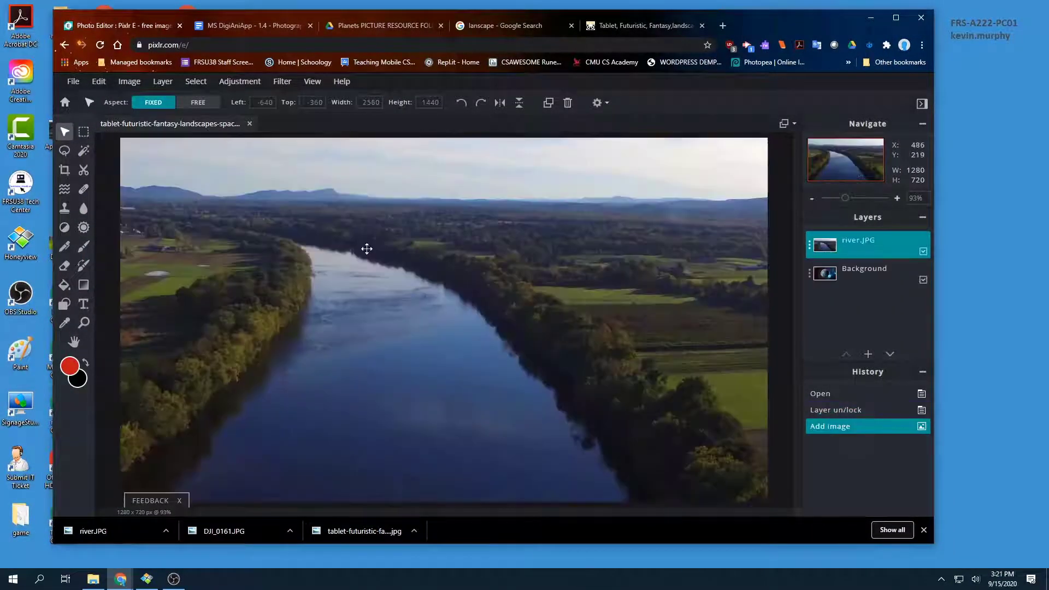
Toggle the river.JPG layer's visibility to compare it with the space background
{"action": "left_click", "coordinate": [923, 252]}
{"action": "left_click", "coordinate": [924, 252]}
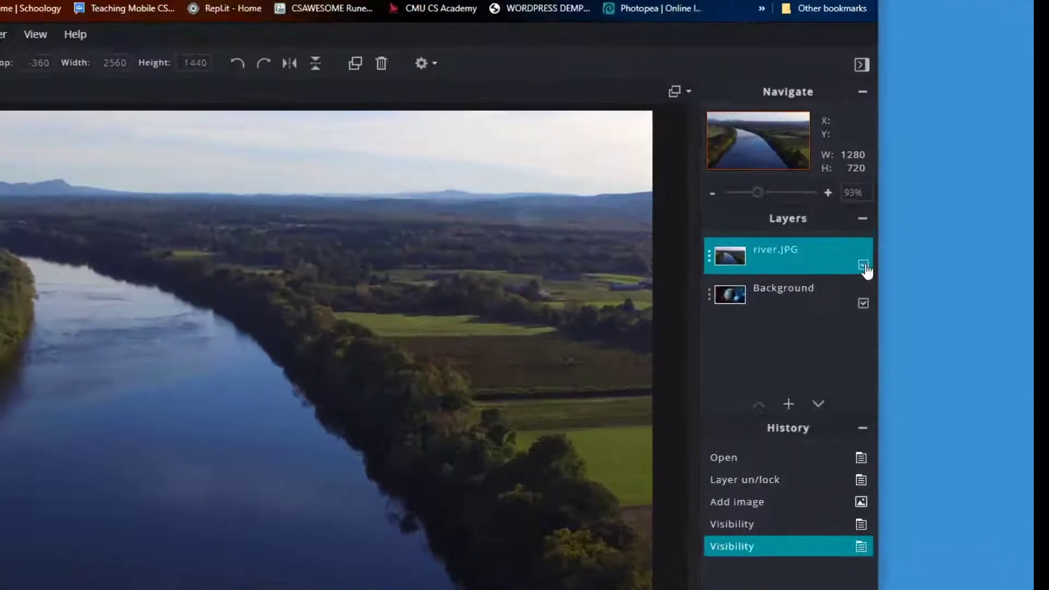
{"action": "left_click", "coordinate": [923, 251]}
{"action": "left_click", "coordinate": [923, 251]}
{"action": "left_click", "coordinate": [765, 288]}
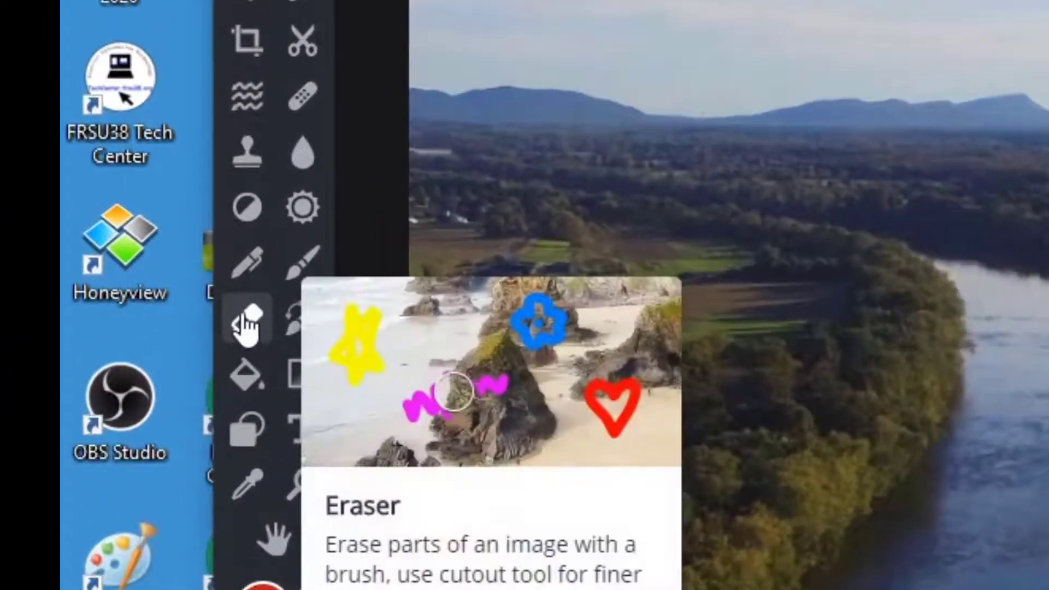
With the Eraser, remove the top-left edge and a band along the mountain skyline
{"action": "left_click", "coordinate": [247, 320]}
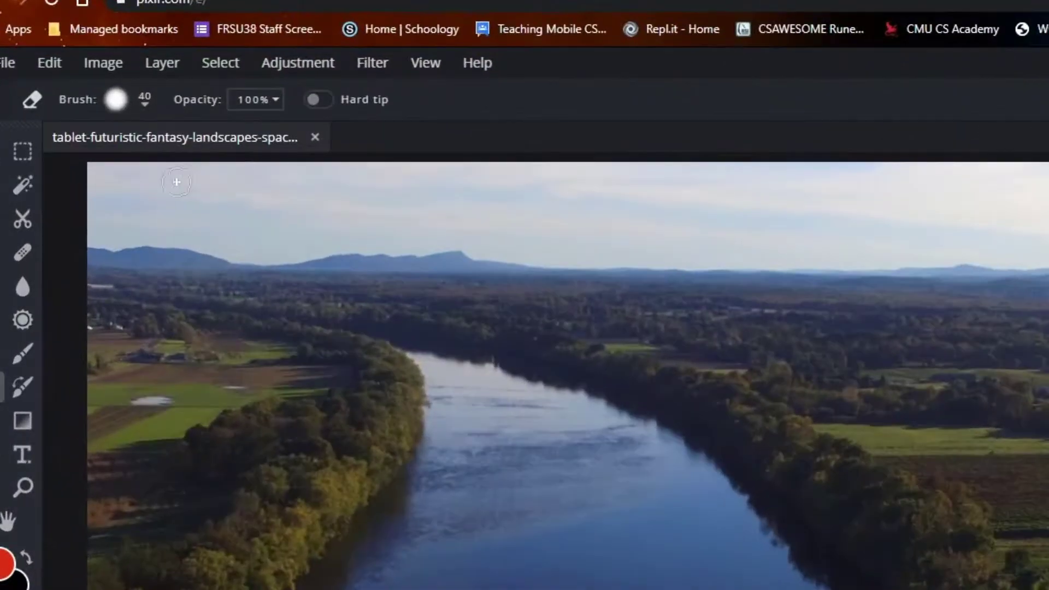
{"action": "mouse_move", "coordinate": [176, 182]}
{"action": "left_mouse_down"}
{"action": "mouse_move", "coordinate": [211, 173]}
{"action": "mouse_move", "coordinate": [99, 171]}
{"action": "mouse_move", "coordinate": [87, 183]}
{"action": "mouse_move", "coordinate": [89, 231]}
{"action": "mouse_move", "coordinate": [131, 230]}
{"action": "left_mouse_up"}
{"action": "scroll", "coordinate": [143, 230], "scroll_direction": "up", "scroll_amount": 3}
{"action": "scroll", "coordinate": [216, 303], "scroll_direction": "up", "scroll_amount": 3}
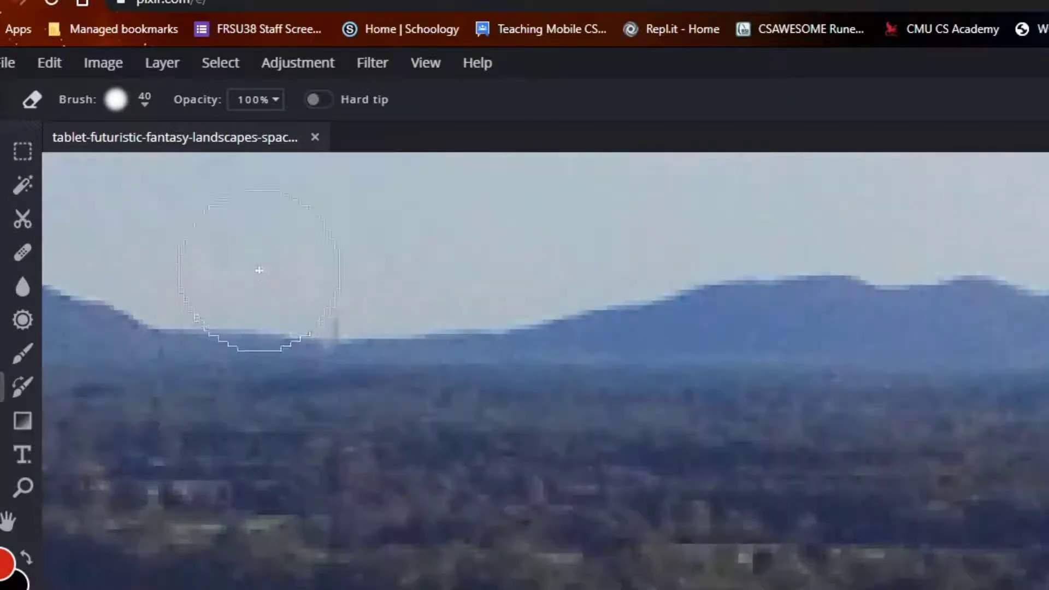
{"action": "left_click", "coordinate": [283, 252]}
{"action": "mouse_move", "coordinate": [283, 252]}
{"action": "left_mouse_down"}
{"action": "mouse_move", "coordinate": [513, 247]}
{"action": "mouse_move", "coordinate": [693, 211]}
{"action": "mouse_move", "coordinate": [624, 233]}
{"action": "mouse_move", "coordinate": [476, 248]}
{"action": "mouse_move", "coordinate": [332, 258]}
{"action": "mouse_move", "coordinate": [147, 247]}
{"action": "left_mouse_up"}
Erase the hazy sky across the horizon to reveal the planets, then zoom in to check
{"action": "scroll", "coordinate": [630, 335], "scroll_direction": "right", "scroll_amount": 5}
{"action": "scroll", "coordinate": [672, 335], "scroll_direction": "down", "scroll_amount": 4}
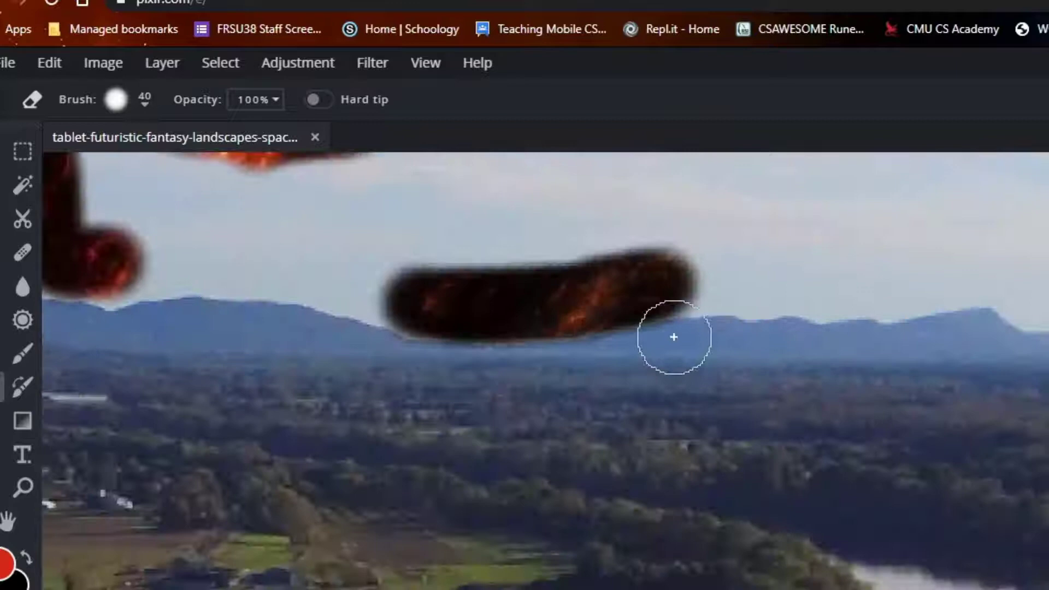
{"action": "scroll", "coordinate": [733, 276], "scroll_direction": "up", "scroll_amount": 4}
{"action": "scroll", "coordinate": [732, 276], "scroll_direction": "down", "scroll_amount": 5}
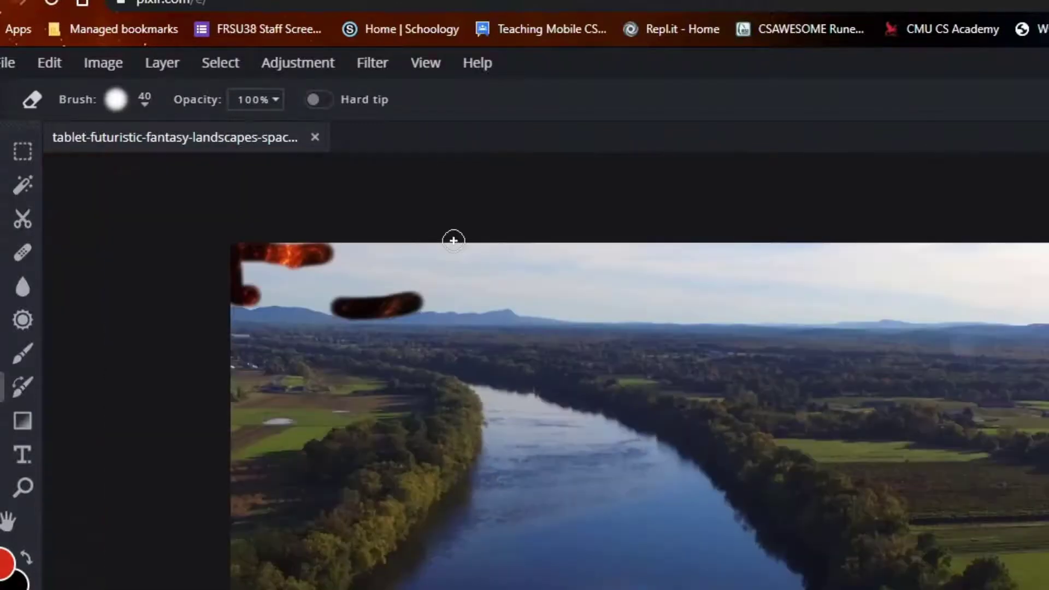
{"action": "mouse_move", "coordinate": [333, 253]}
{"action": "left_mouse_down"}
{"action": "mouse_move", "coordinate": [285, 250]}
{"action": "mouse_move", "coordinate": [662, 263]}
{"action": "mouse_move", "coordinate": [863, 309]}
{"action": "mouse_move", "coordinate": [509, 311]}
{"action": "mouse_move", "coordinate": [488, 286]}
{"action": "mouse_move", "coordinate": [263, 290]}
{"action": "mouse_move", "coordinate": [788, 309]}
{"action": "mouse_move", "coordinate": [798, 273]}
{"action": "mouse_move", "coordinate": [432, 257]}
{"action": "mouse_move", "coordinate": [306, 275]}
{"action": "mouse_move", "coordinate": [423, 285]}
{"action": "mouse_move", "coordinate": [865, 255]}
{"action": "mouse_move", "coordinate": [1025, 316]}
{"action": "mouse_move", "coordinate": [741, 309]}
{"action": "left_mouse_up"}
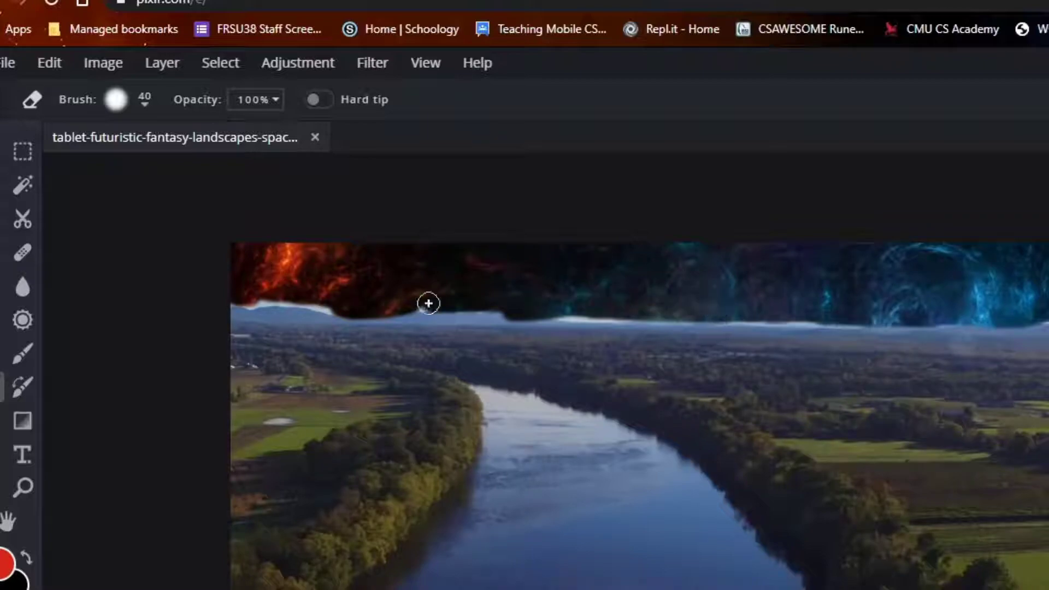
{"action": "key", "text": "ctrl+plus"}
{"action": "scroll", "coordinate": [546, 229], "scroll_direction": "up", "scroll_amount": 2}
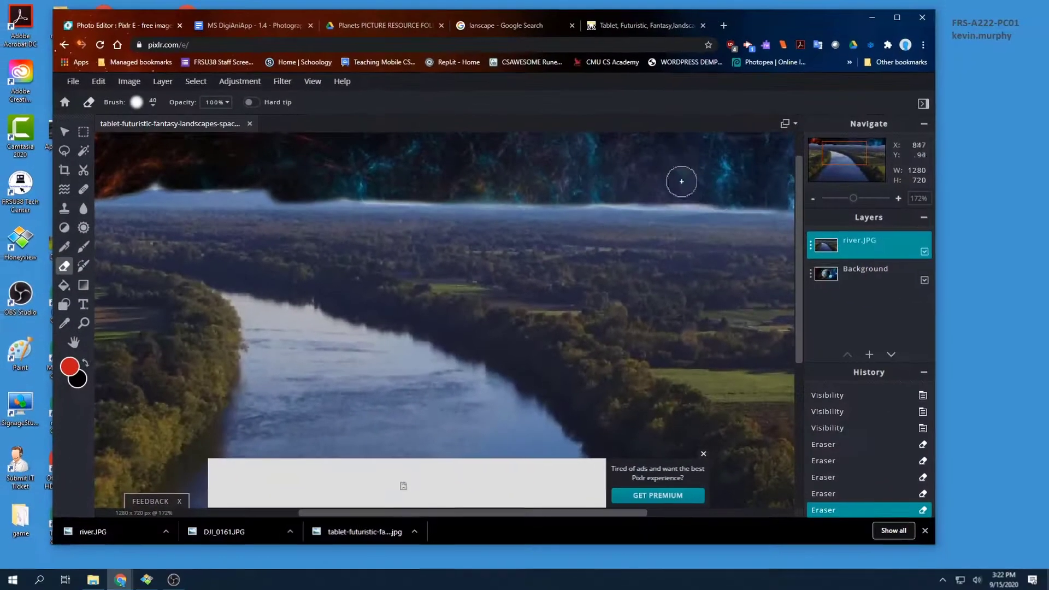
{"action": "scroll", "coordinate": [331, 242], "scroll_direction": "down", "scroll_amount": 2}
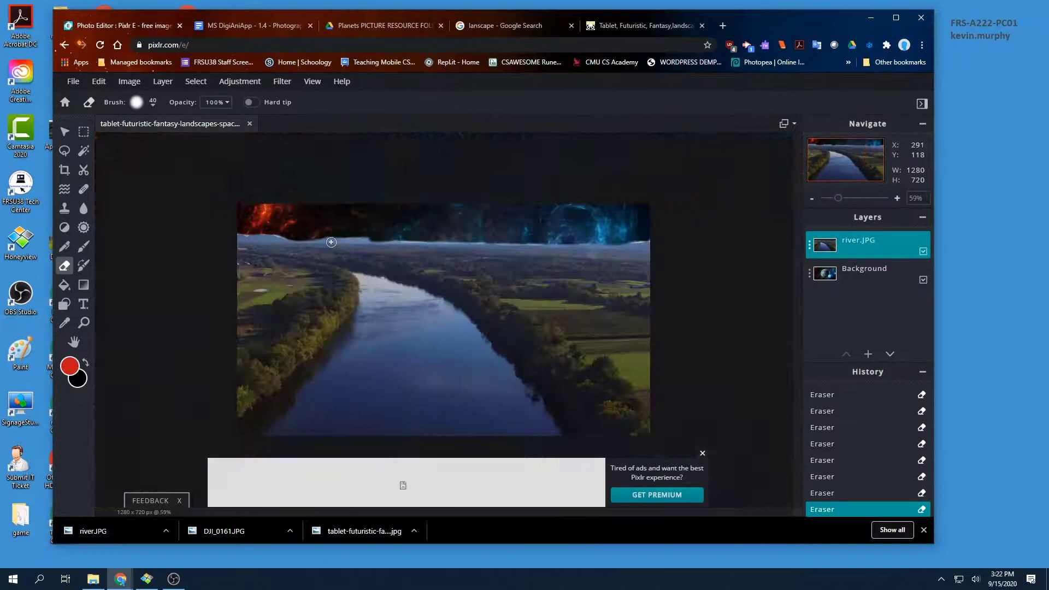
{"action": "scroll", "coordinate": [241, 226], "scroll_direction": "up", "scroll_amount": 3}
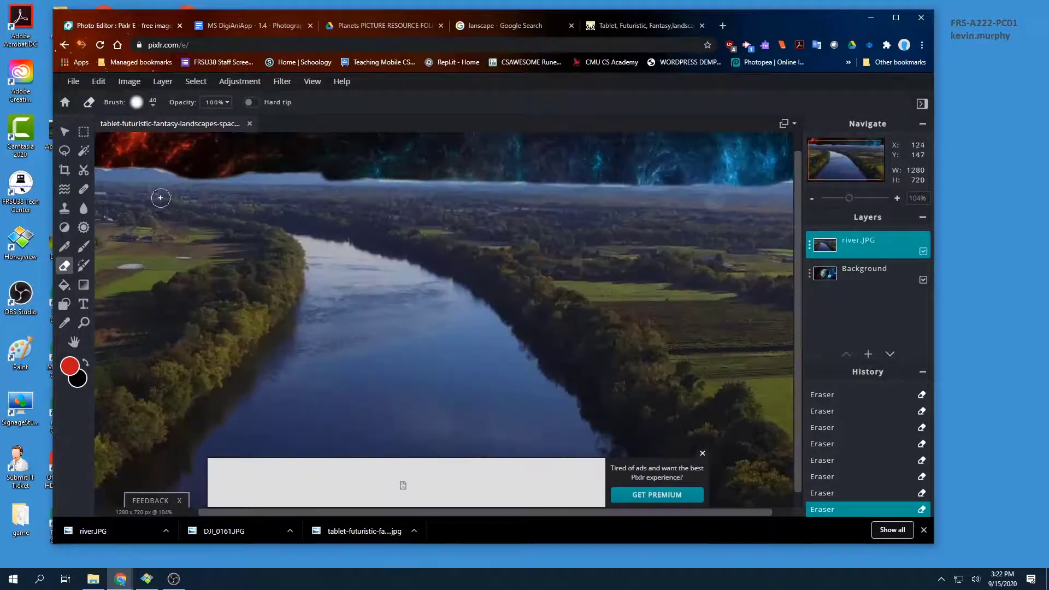
{"action": "scroll", "coordinate": [129, 162], "scroll_direction": "up", "scroll_amount": 8}
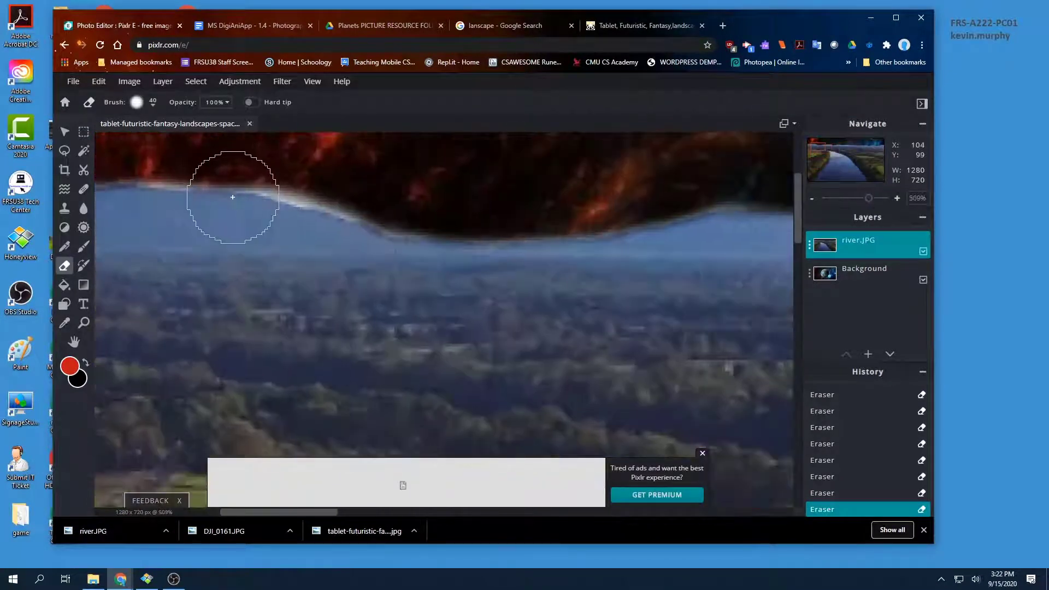
Set the eraser brush size to 8px
{"action": "left_click", "coordinate": [152, 105]}
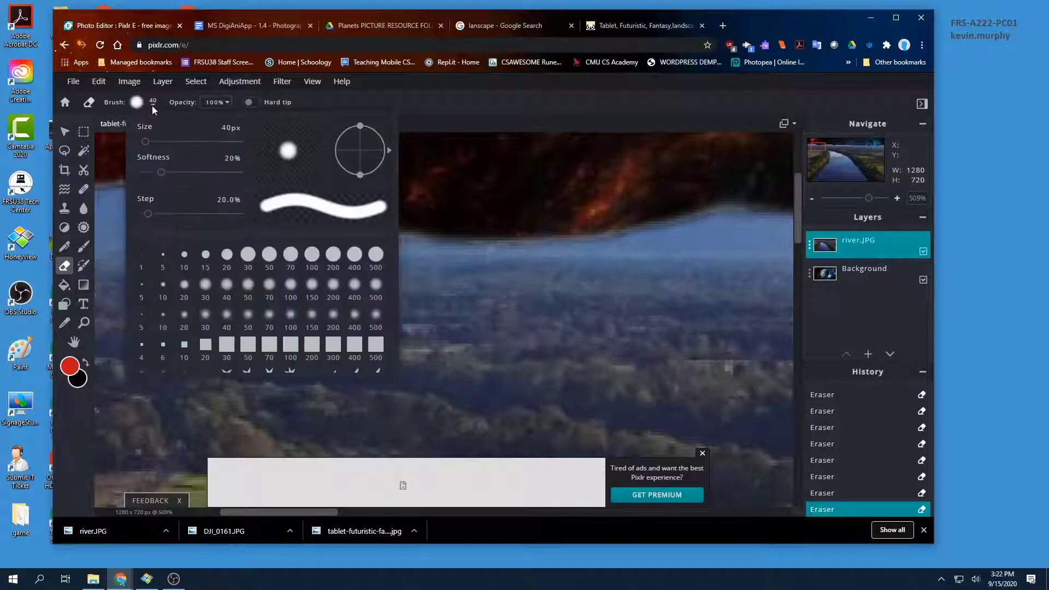
{"action": "left_click_drag", "start_coordinate": [145, 142], "coordinate": [142, 144]}
{"action": "left_click", "coordinate": [113, 168]}
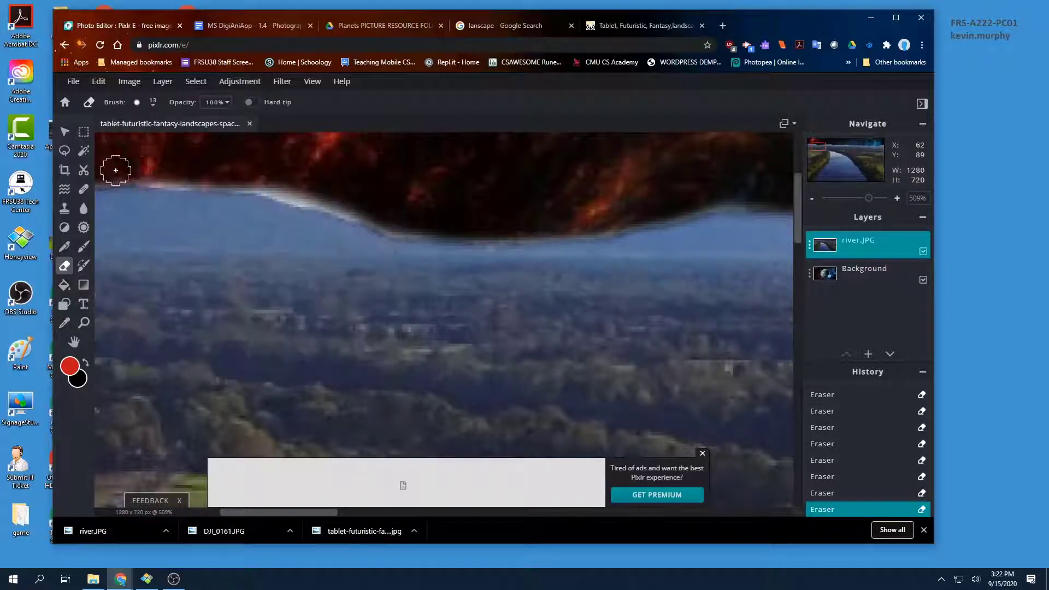
Erase the leftover dark edge along the river layer's horizon
{"action": "left_click_drag", "start_coordinate": [302, 191], "coordinate": [410, 225]}
{"action": "scroll", "coordinate": [236, 171], "scroll_direction": "right", "scroll_amount": 10}
{"action": "scroll", "coordinate": [236, 172], "scroll_direction": "up", "scroll_amount": 1}
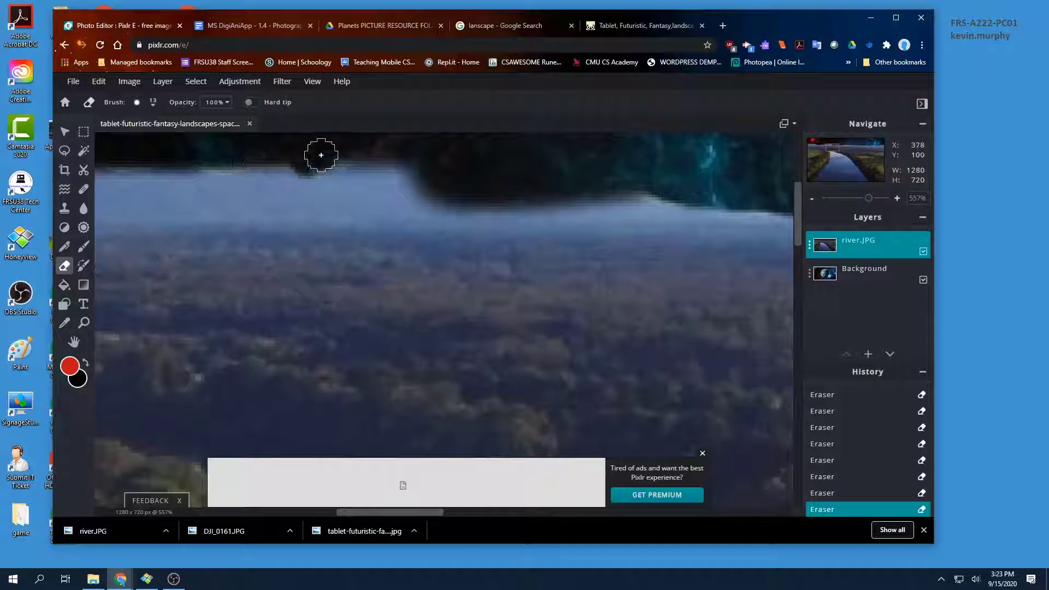
{"action": "scroll", "coordinate": [309, 235], "scroll_direction": "down", "scroll_amount": 15}
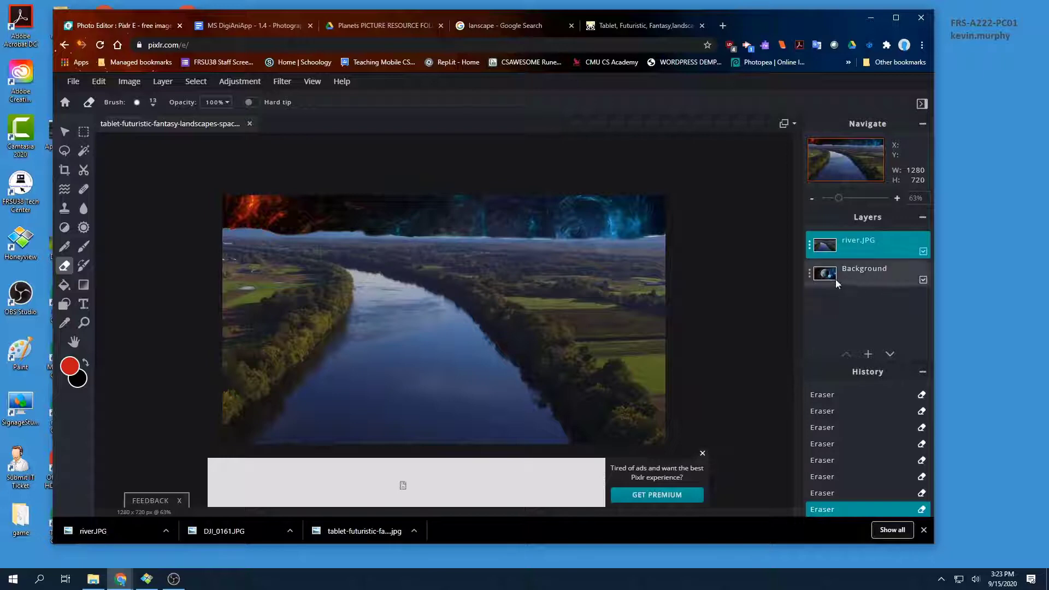
With the Arrange tool, shift the river layer down to expose more of the planet sky
{"action": "left_click", "coordinate": [859, 276]}
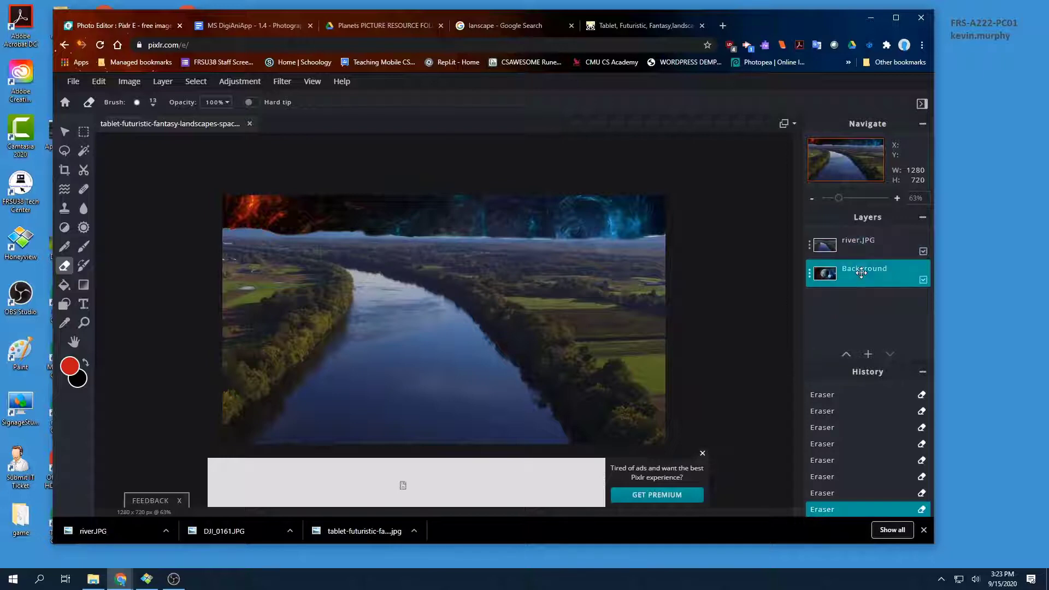
{"action": "left_click", "coordinate": [64, 132]}
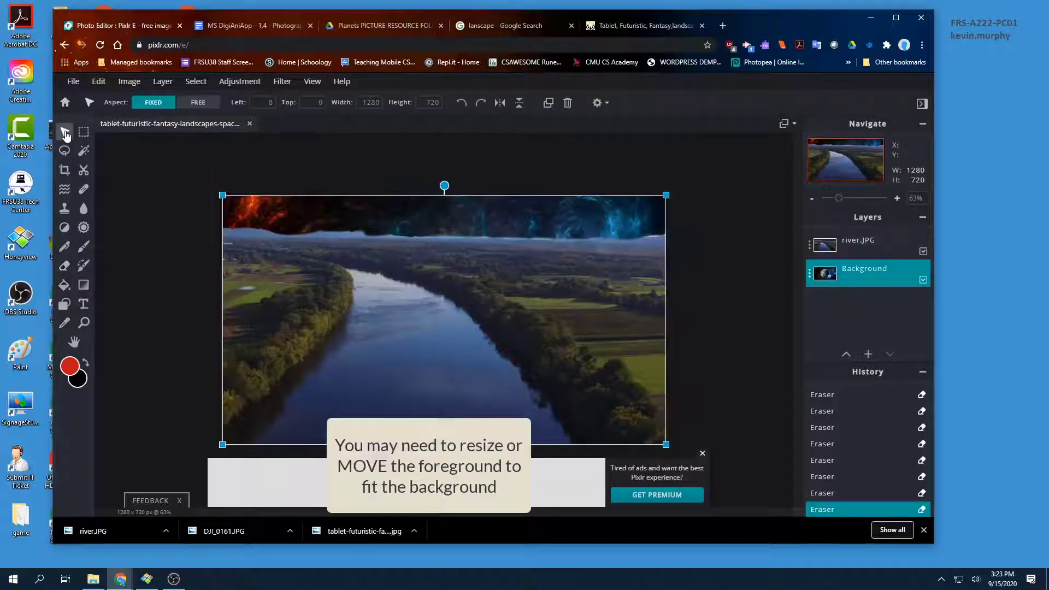
{"action": "left_click_drag", "start_coordinate": [369, 268], "coordinate": [377, 313]}
{"action": "left_click_drag", "start_coordinate": [350, 254], "coordinate": [350, 219]}
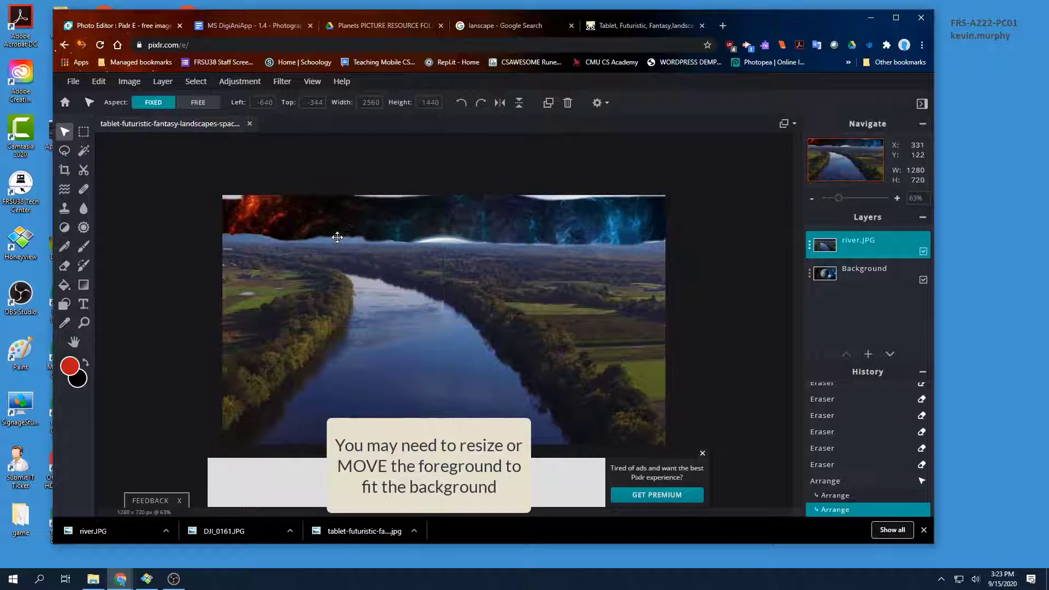
{"action": "left_click_drag", "start_coordinate": [424, 271], "coordinate": [433, 344]}
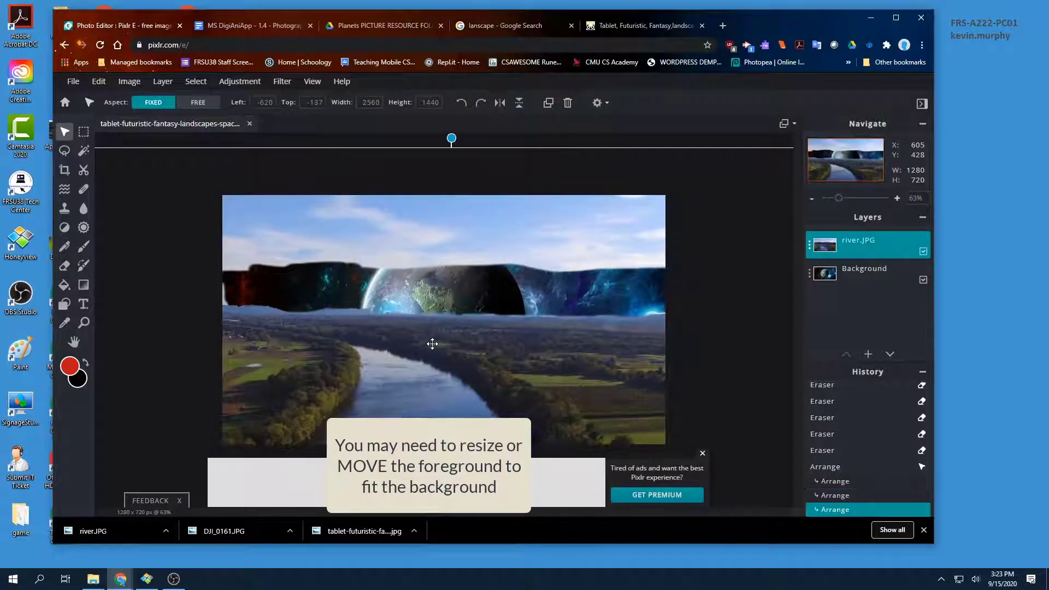
Reorder the planet and river layers, then raise the river so the planet sits above the horizon
{"action": "left_click_drag", "start_coordinate": [863, 273], "coordinate": [863, 241]}
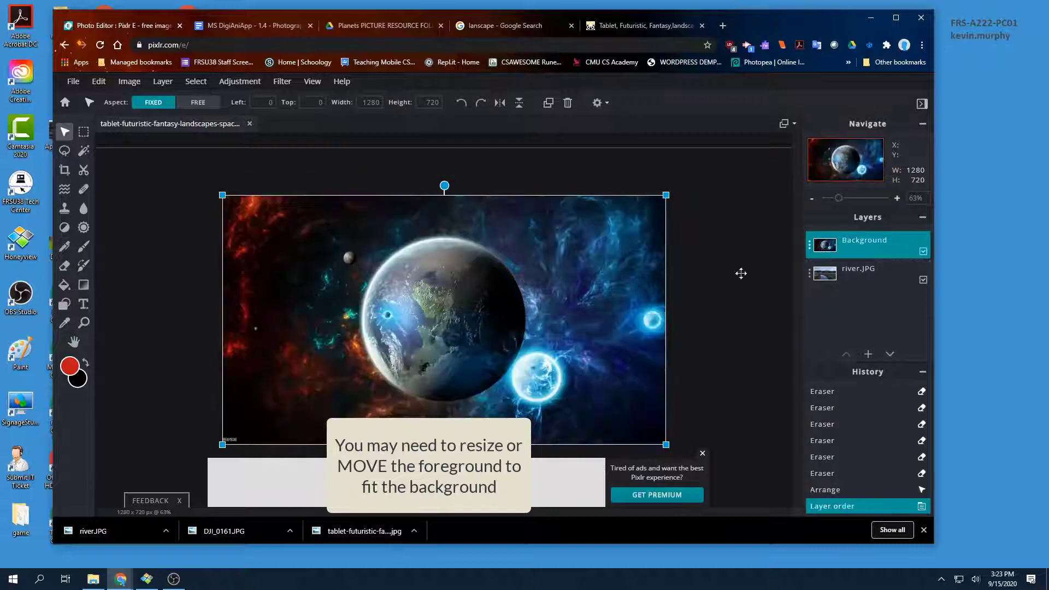
{"action": "left_click_drag", "start_coordinate": [469, 280], "coordinate": [468, 227]}
{"action": "left_click_drag", "start_coordinate": [863, 273], "coordinate": [863, 242]}
{"action": "mouse_move", "coordinate": [452, 297]}
{"action": "left_mouse_down"}
{"action": "mouse_move", "coordinate": [452, 339]}
{"action": "mouse_move", "coordinate": [450, 221]}
{"action": "mouse_move", "coordinate": [452, 300]}
{"action": "left_mouse_up"}
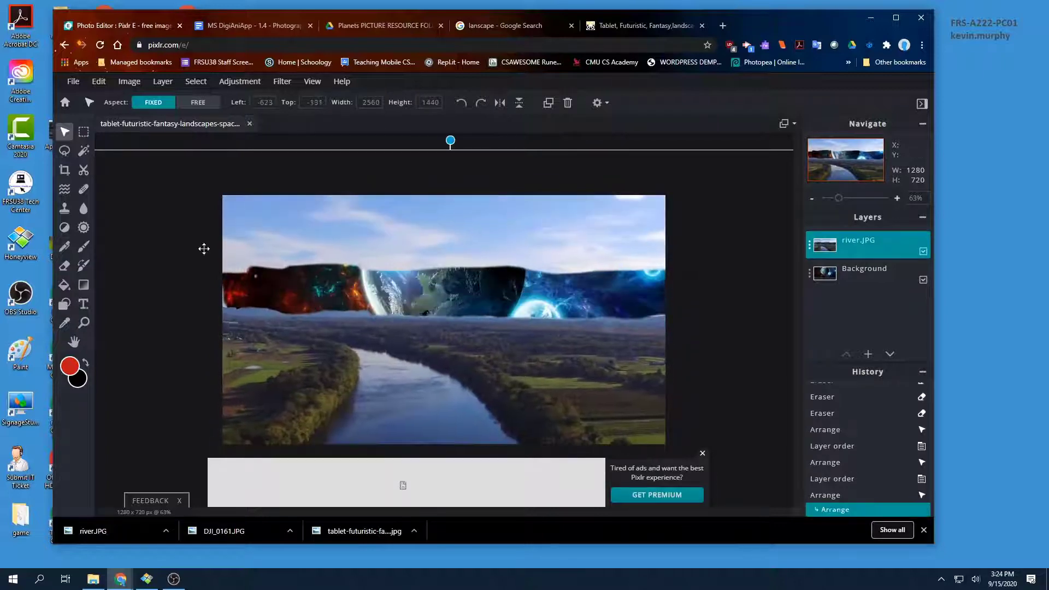
{"action": "left_click_drag", "start_coordinate": [515, 373], "coordinate": [506, 295]}
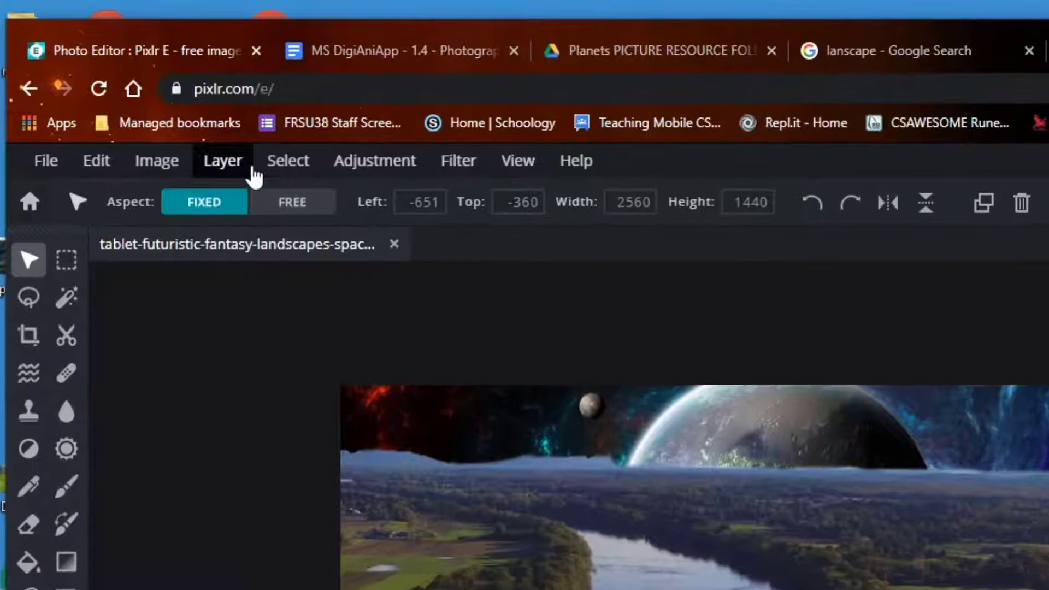
Experiment with Levels black, midtone and white points on the river image, then discard the changes
{"action": "left_click", "coordinate": [361, 169]}
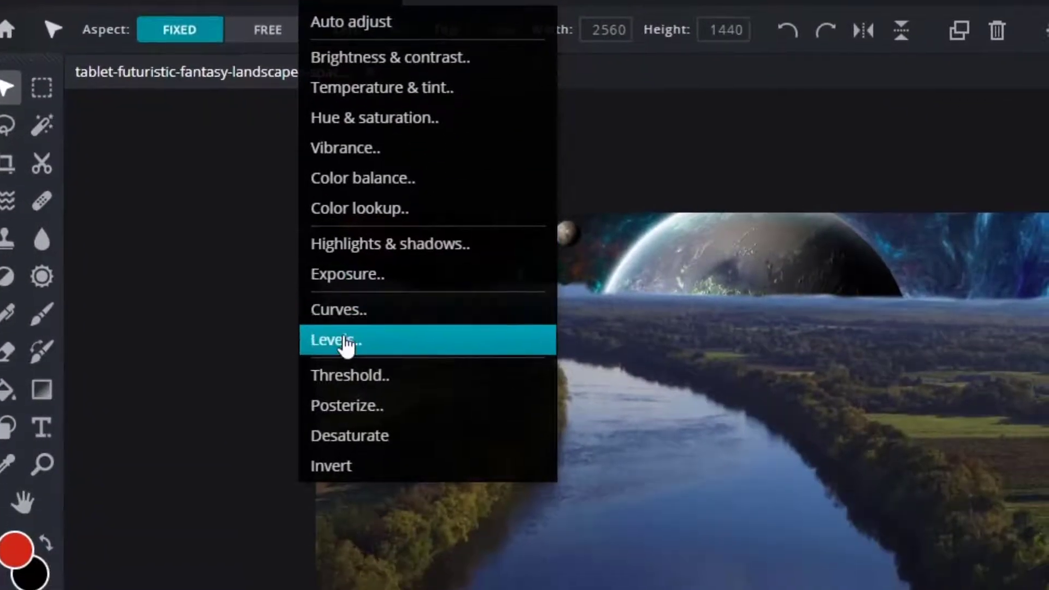
{"action": "left_click", "coordinate": [346, 341]}
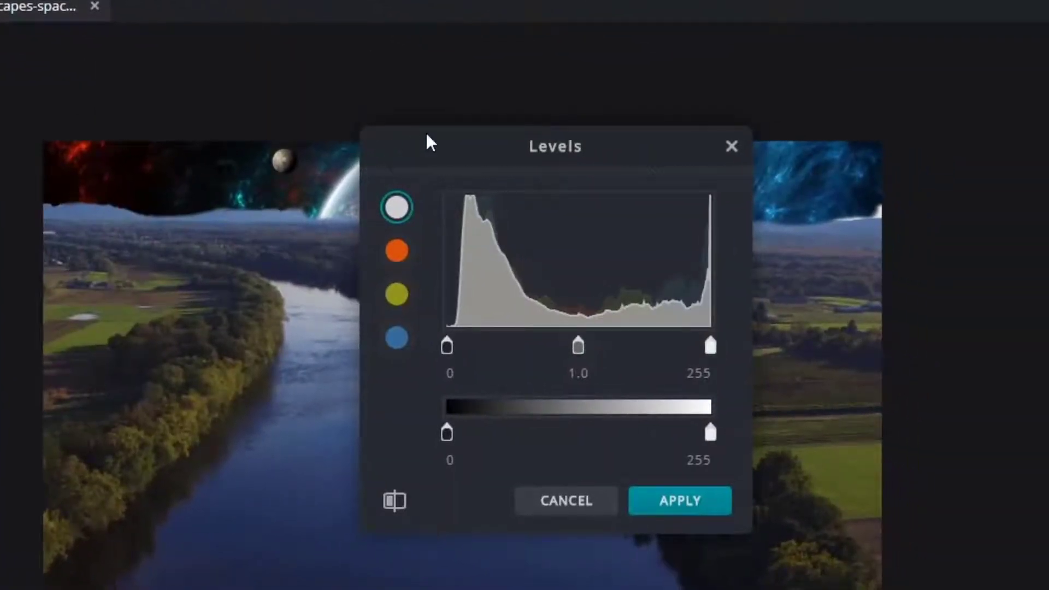
{"action": "left_click_drag", "start_coordinate": [427, 135], "coordinate": [789, 72]}
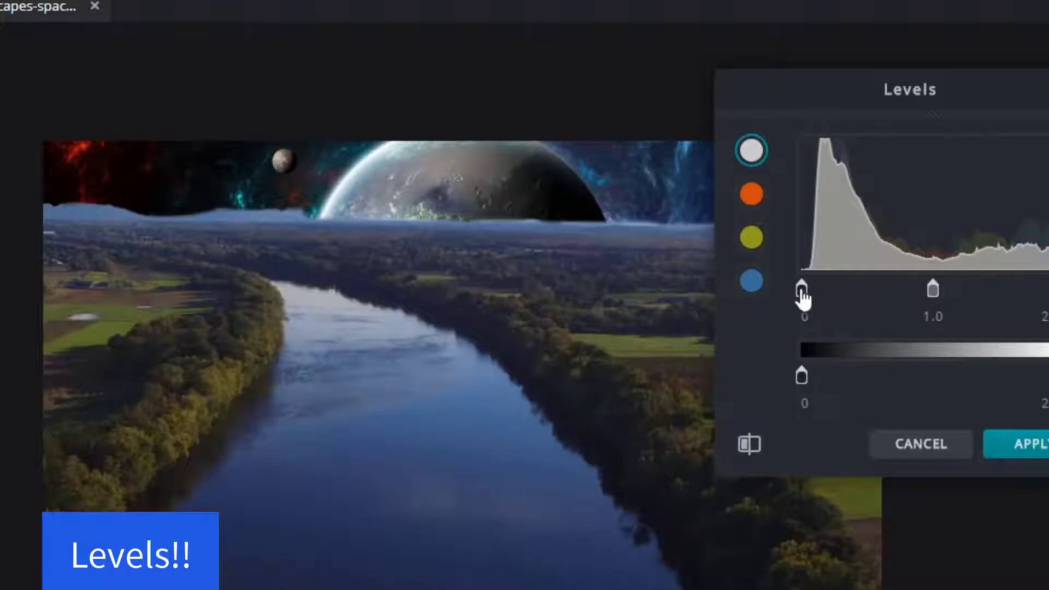
{"action": "left_click_drag", "start_coordinate": [803, 298], "coordinate": [832, 295]}
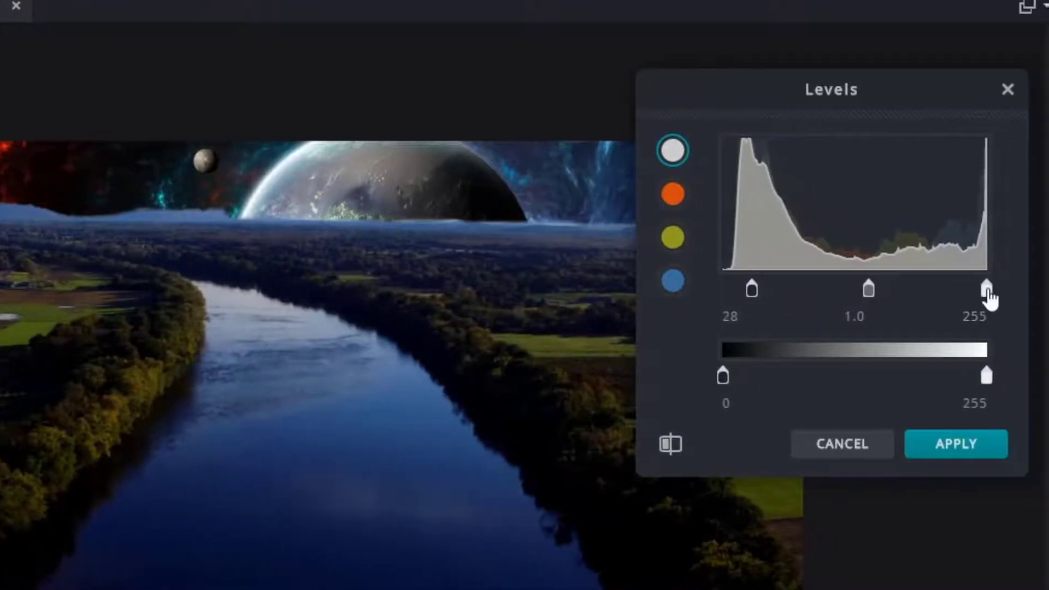
{"action": "left_click_drag", "start_coordinate": [989, 294], "coordinate": [951, 305]}
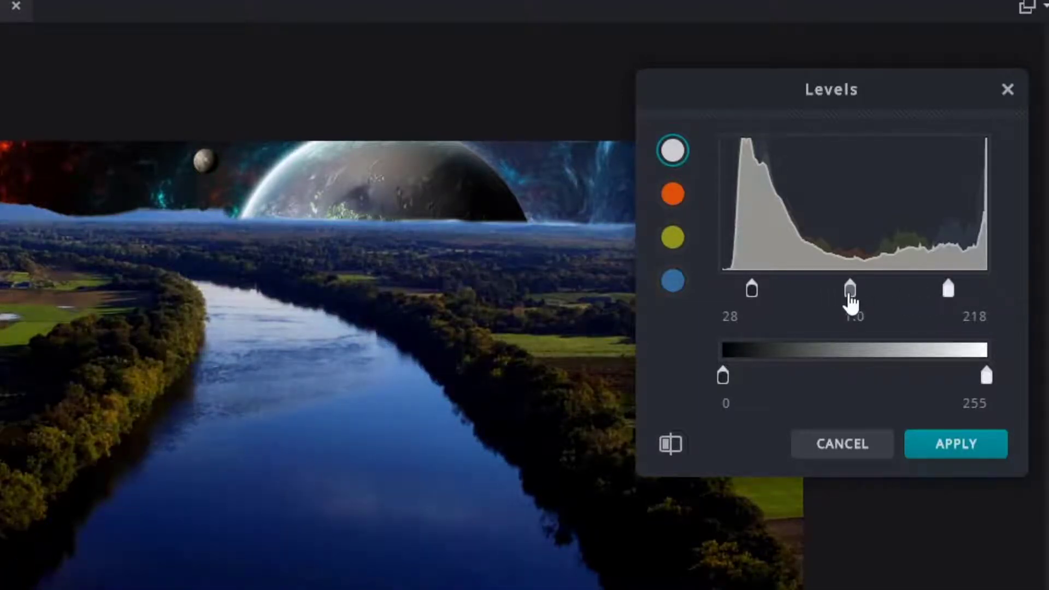
{"action": "mouse_move", "coordinate": [851, 302]}
{"action": "left_mouse_down"}
{"action": "mouse_move", "coordinate": [878, 300]}
{"action": "mouse_move", "coordinate": [802, 293]}
{"action": "mouse_move", "coordinate": [855, 299]}
{"action": "left_mouse_up"}
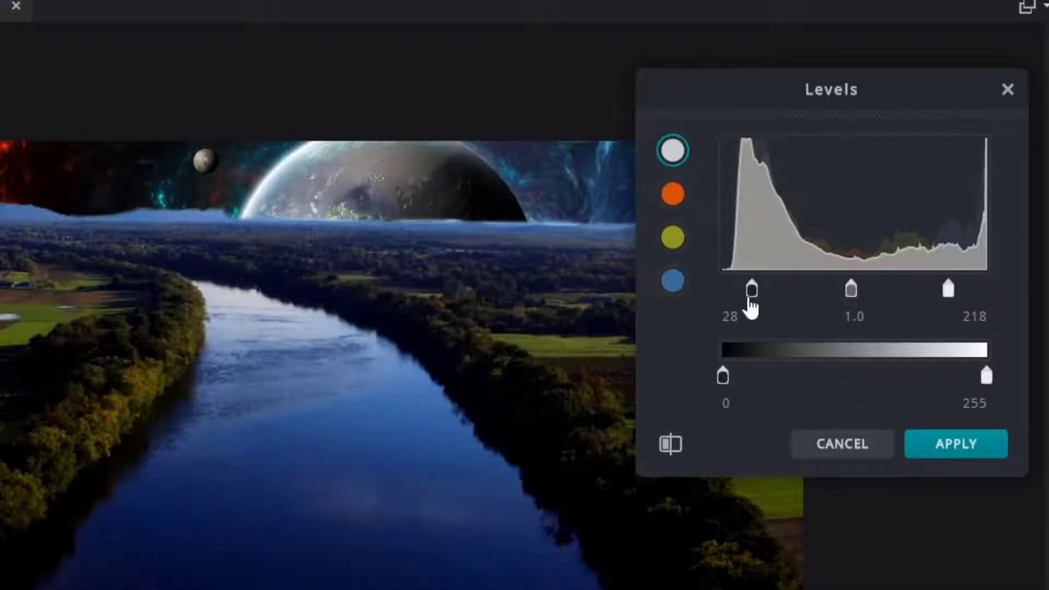
{"action": "left_click_drag", "start_coordinate": [752, 306], "coordinate": [761, 303]}
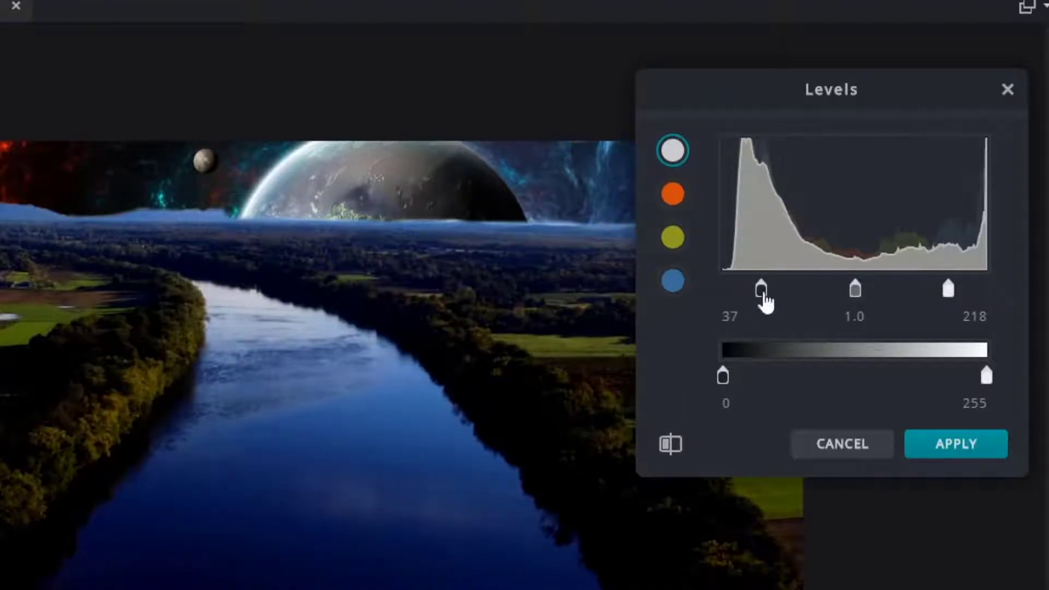
{"action": "left_click_drag", "start_coordinate": [765, 303], "coordinate": [769, 299]}
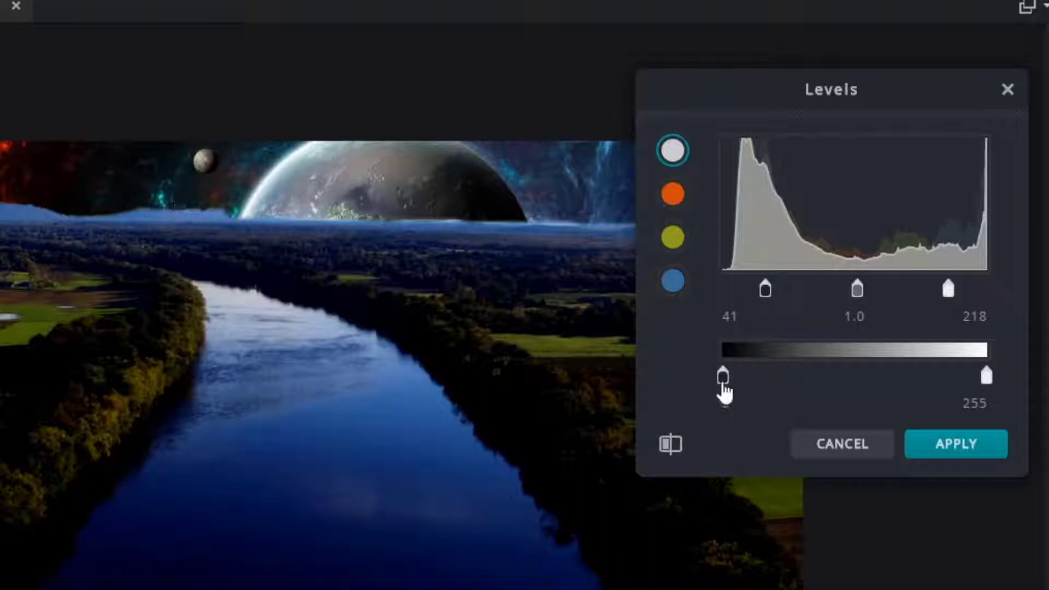
{"action": "left_click_drag", "start_coordinate": [768, 303], "coordinate": [707, 300]}
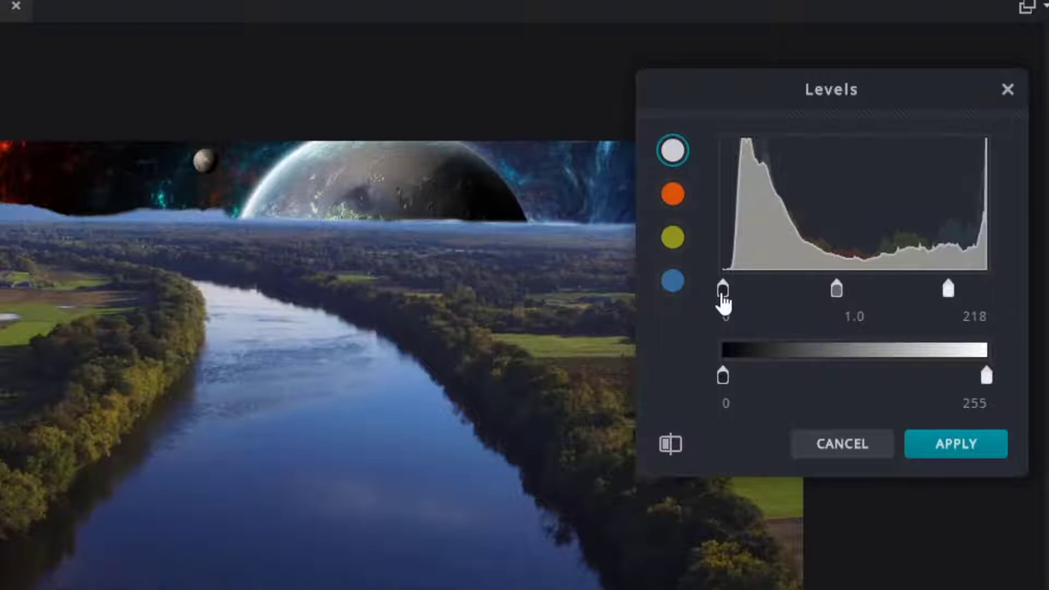
{"action": "left_click_drag", "start_coordinate": [725, 300], "coordinate": [768, 300]}
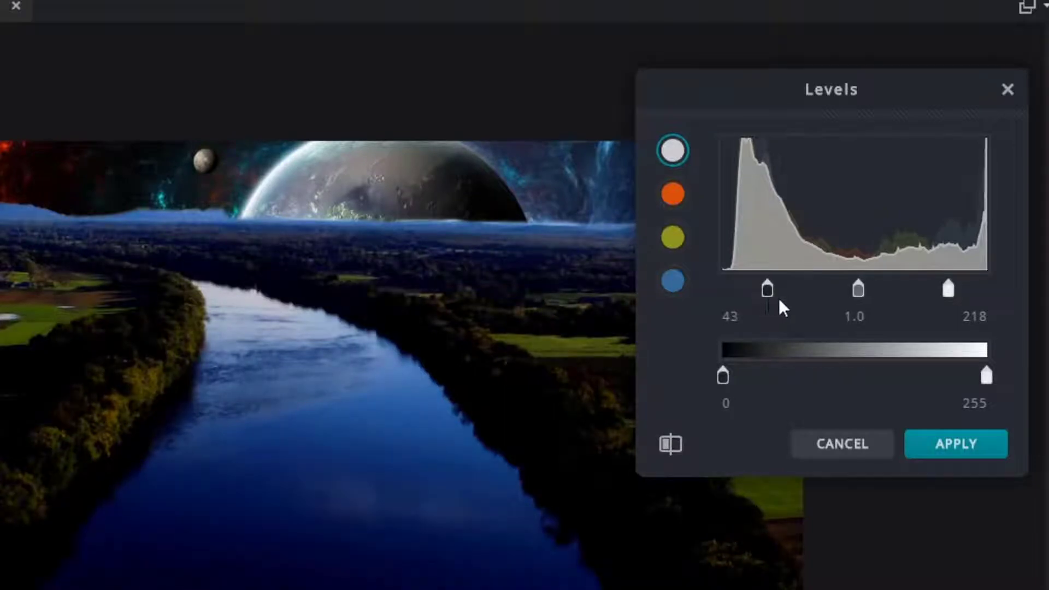
{"action": "mouse_move", "coordinate": [861, 298]}
{"action": "left_mouse_down"}
{"action": "mouse_move", "coordinate": [807, 298]}
{"action": "mouse_move", "coordinate": [867, 293]}
{"action": "mouse_move", "coordinate": [885, 305]}
{"action": "mouse_move", "coordinate": [850, 297]}
{"action": "left_mouse_up"}
{"action": "mouse_move", "coordinate": [948, 289]}
{"action": "left_mouse_down"}
{"action": "mouse_move", "coordinate": [925, 296]}
{"action": "mouse_move", "coordinate": [953, 298]}
{"action": "left_mouse_up"}
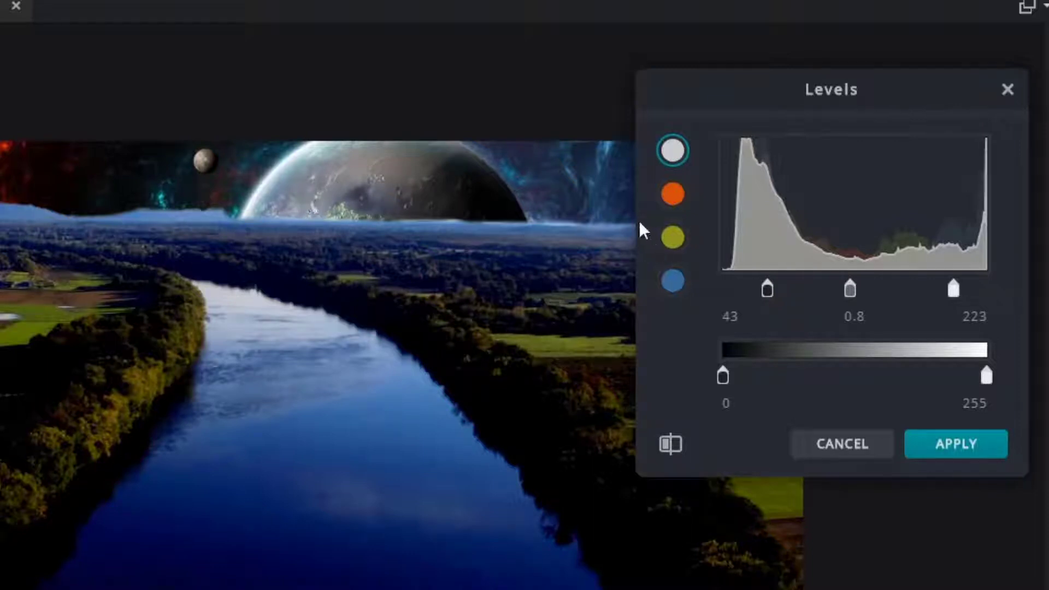
{"action": "left_click", "coordinate": [1006, 89]}
Reopen Levels, set the black point to 32, and apply it
{"action": "left_click", "coordinate": [189, 3]}
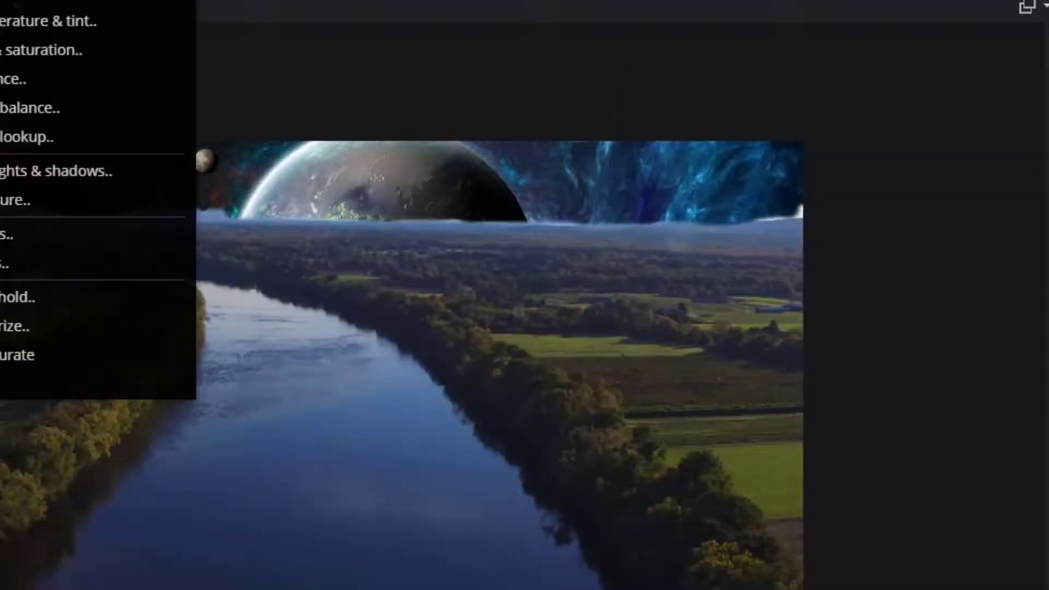
{"action": "left_click", "coordinate": [65, 260]}
{"action": "left_click_drag", "start_coordinate": [724, 290], "coordinate": [757, 289]}
{"action": "mouse_move", "coordinate": [985, 289]}
{"action": "left_mouse_down"}
{"action": "mouse_move", "coordinate": [974, 298]}
{"action": "mouse_move", "coordinate": [986, 289]}
{"action": "left_mouse_up"}
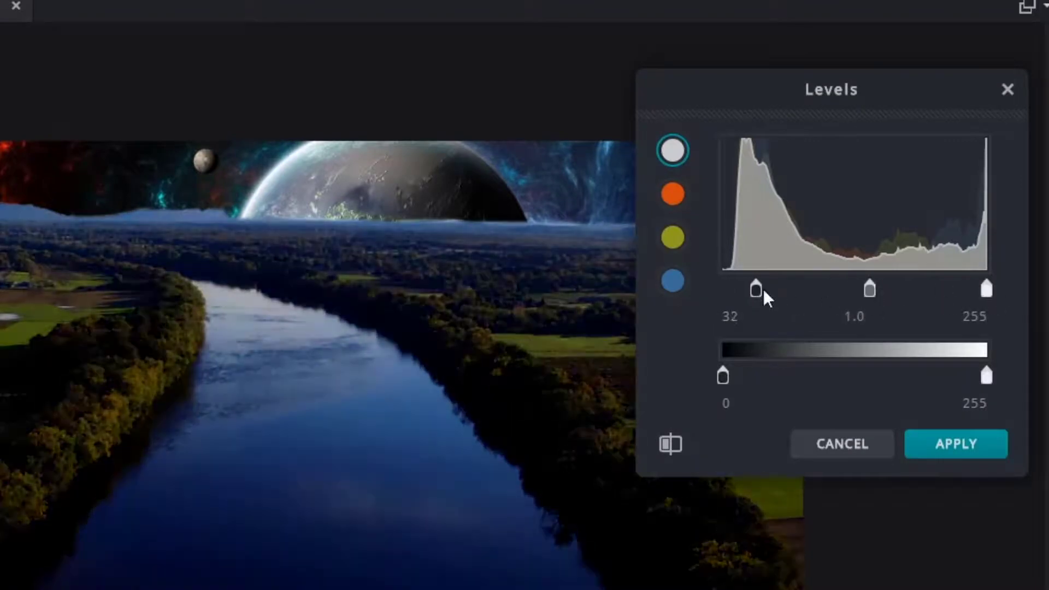
{"action": "left_click", "coordinate": [933, 447]}
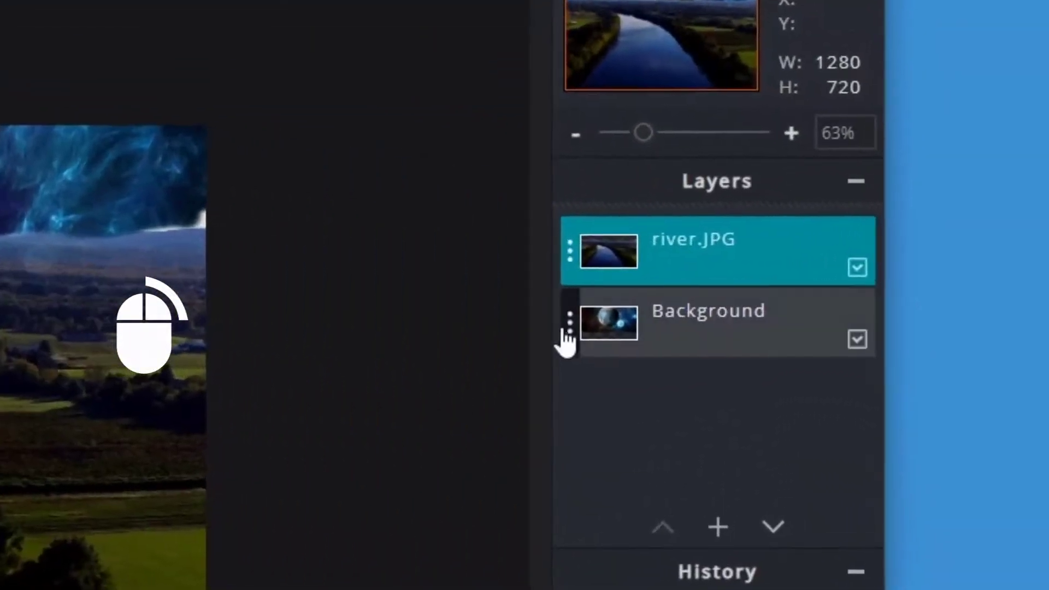
Duplicate the Background layer and open the Background Copy layer's properties
{"action": "double_click", "coordinate": [700, 323]}
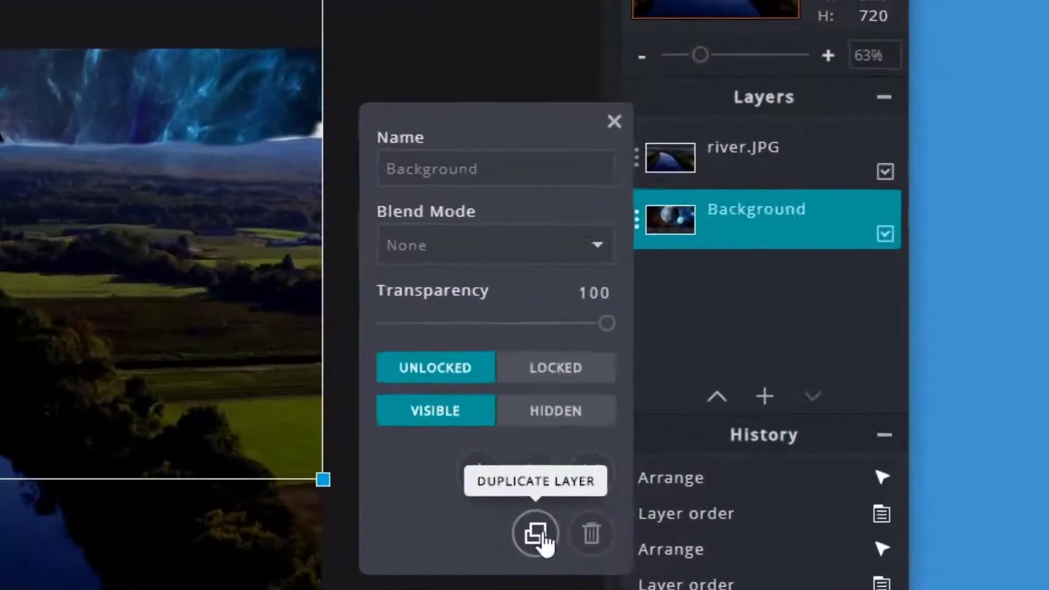
{"action": "left_click", "coordinate": [841, 424]}
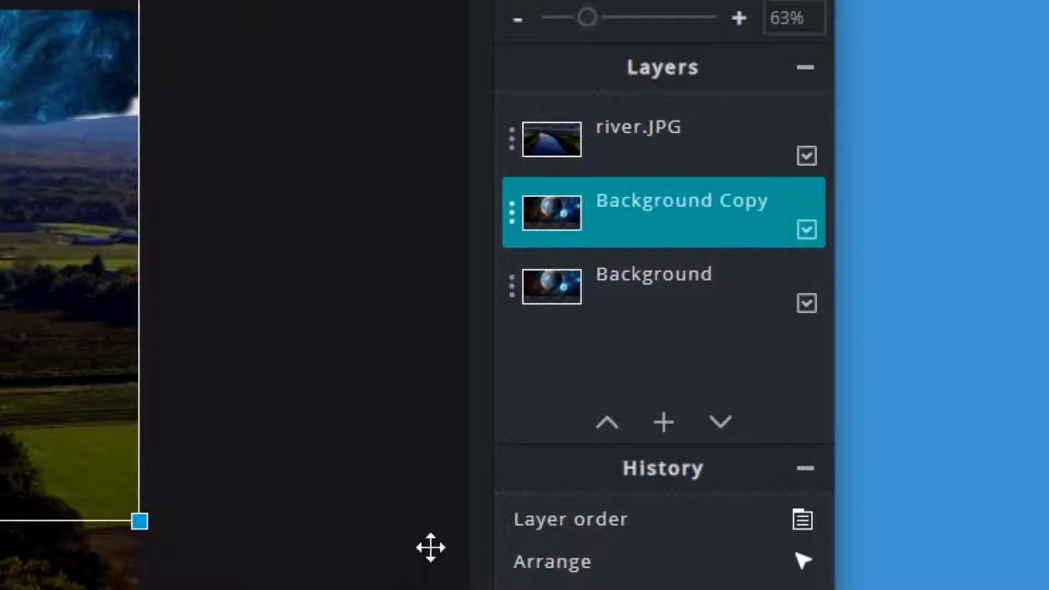
{"action": "left_click", "coordinate": [632, 245]}
{"action": "left_click", "coordinate": [707, 216]}
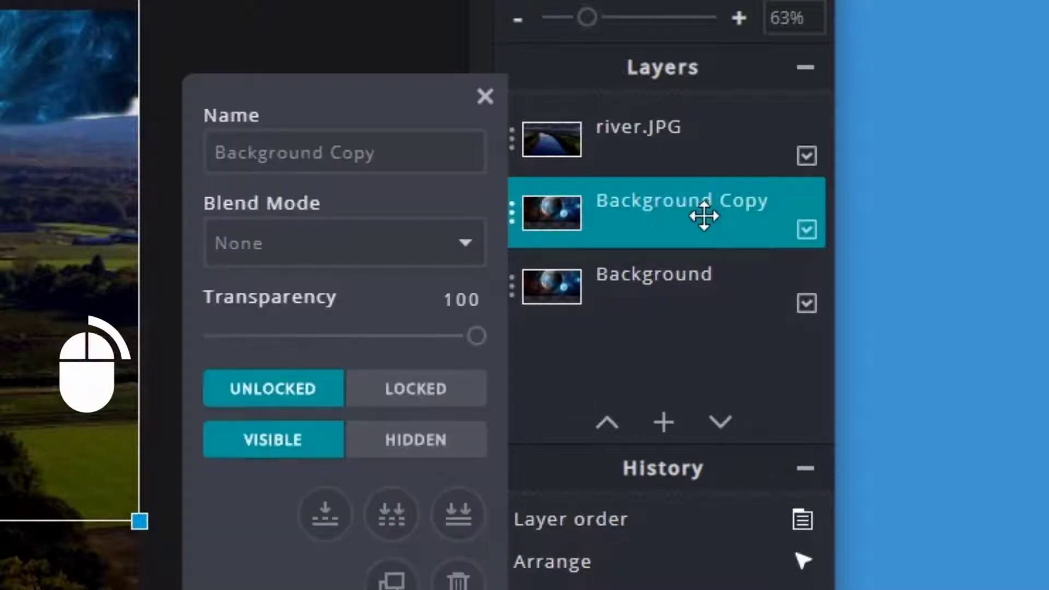
Rename the Background Copy layer to 'reflection' and close its settings
{"action": "left_click", "coordinate": [382, 153]}
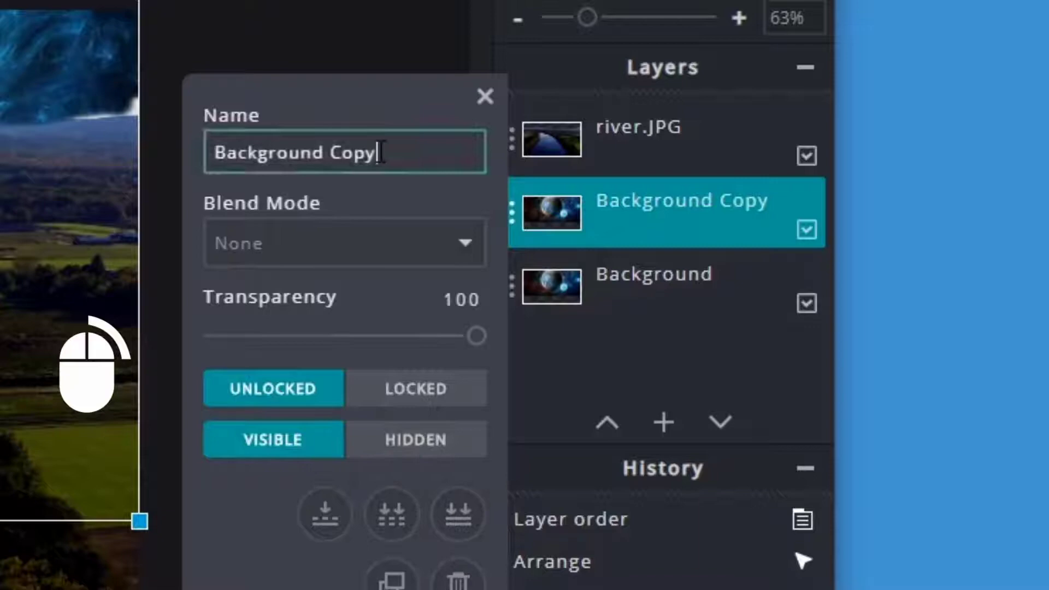
{"action": "left_click_drag", "start_coordinate": [382, 153], "coordinate": [195, 157]}
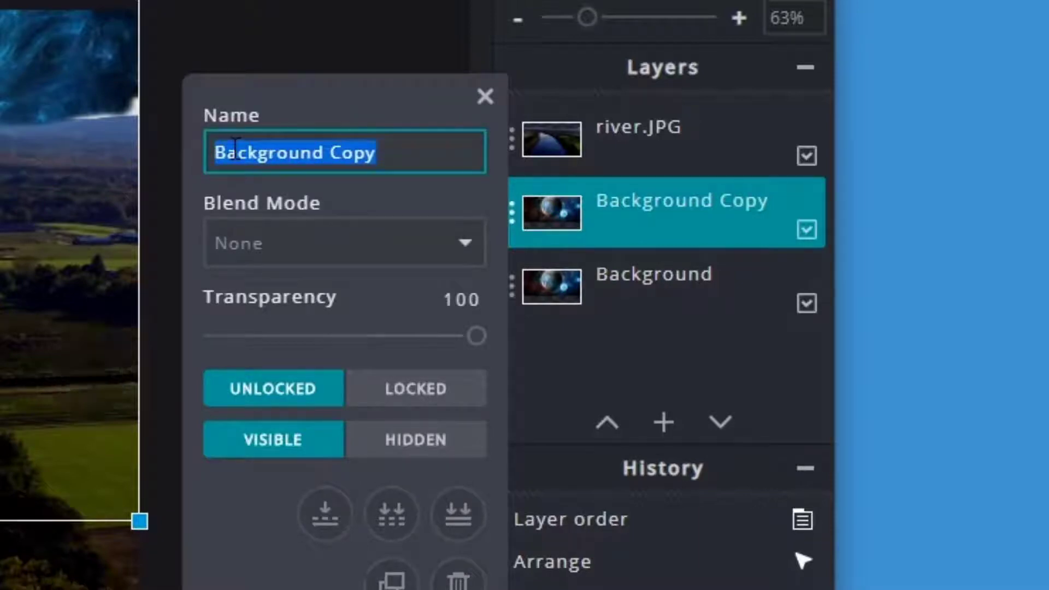
{"action": "type", "text": "reflec"}
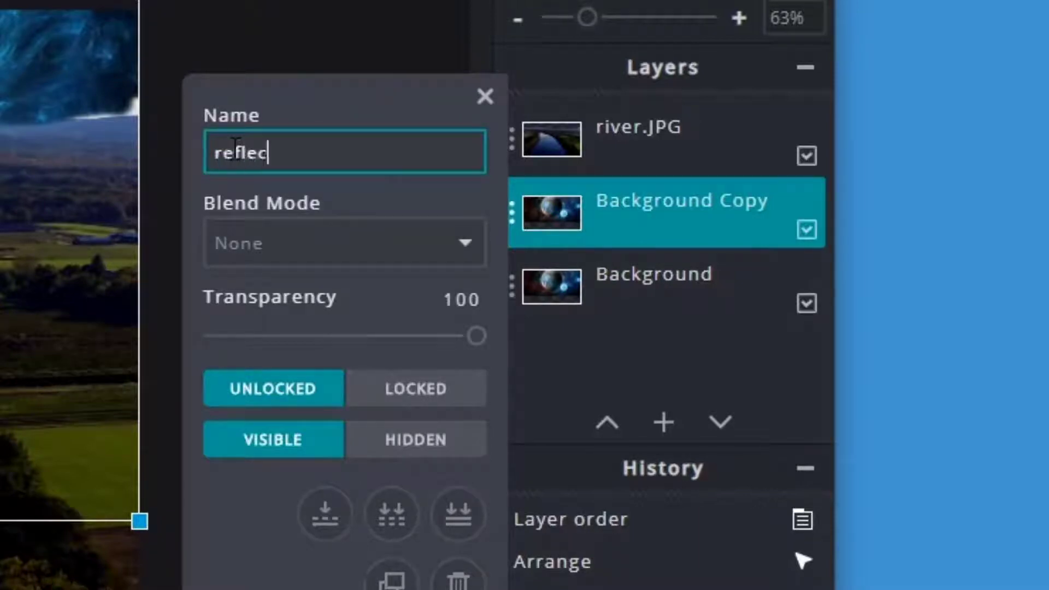
{"action": "type", "text": "tion"}
{"action": "key", "text": "Return"}
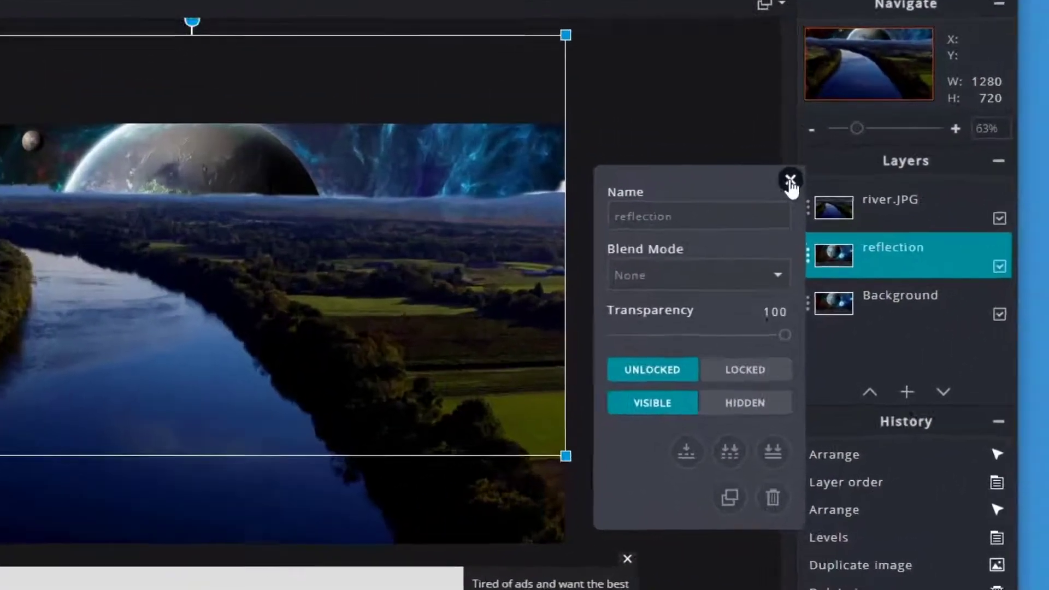
{"action": "left_click", "coordinate": [878, 163]}
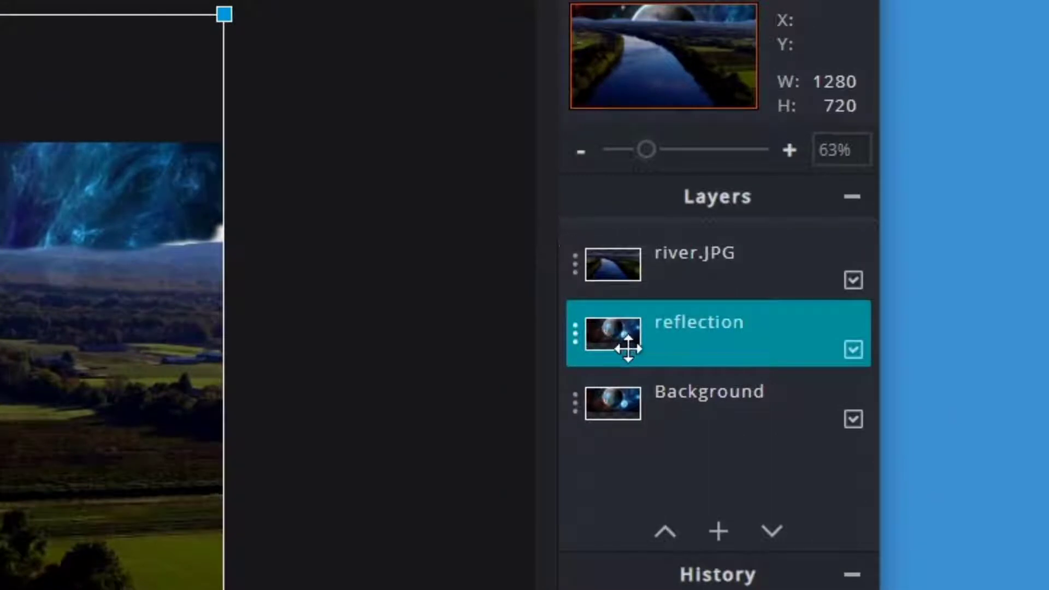
Move the reflection layer above river.JPG and lower its opacity to 71
{"action": "left_click_drag", "start_coordinate": [628, 348], "coordinate": [633, 282]}
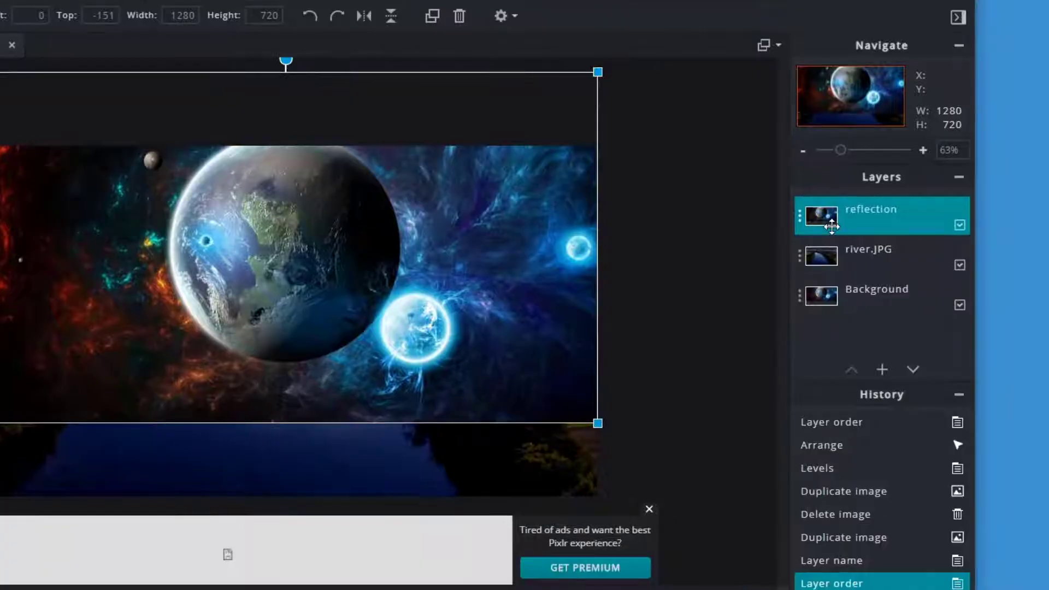
{"action": "double_click", "coordinate": [856, 227]}
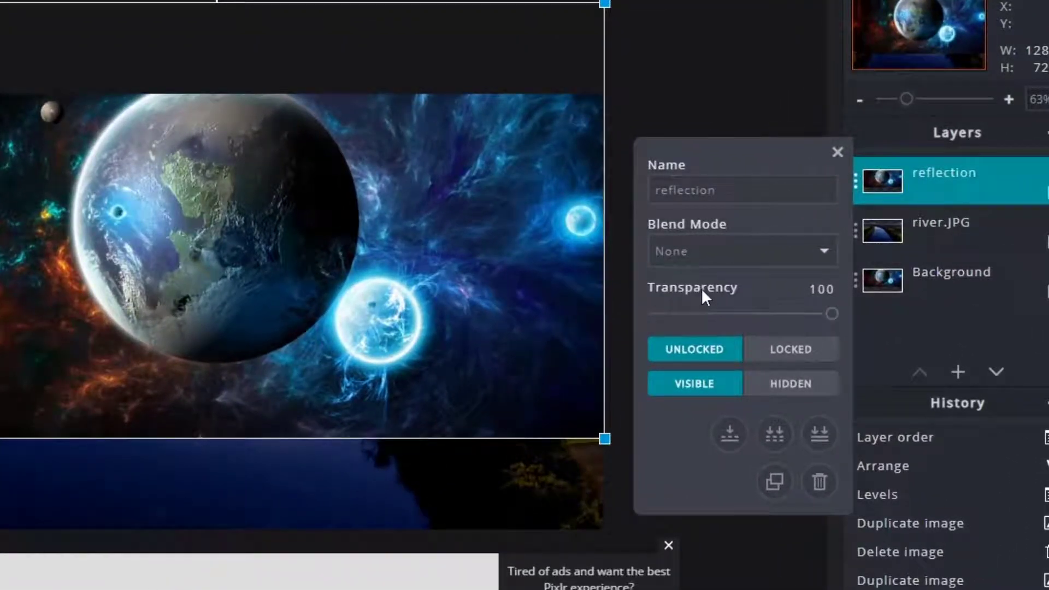
{"action": "left_click_drag", "start_coordinate": [829, 321], "coordinate": [708, 319]}
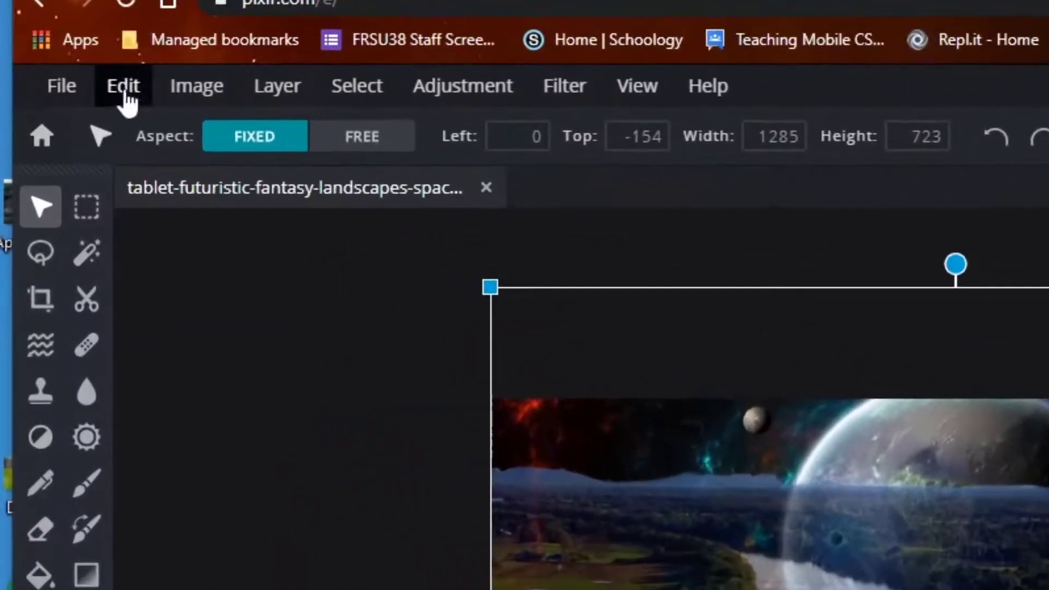
Apply Edit > Transform > Flip vertical to the reflection layer
{"action": "left_click", "coordinate": [62, 45]}
{"action": "mouse_move", "coordinate": [170, 434]}
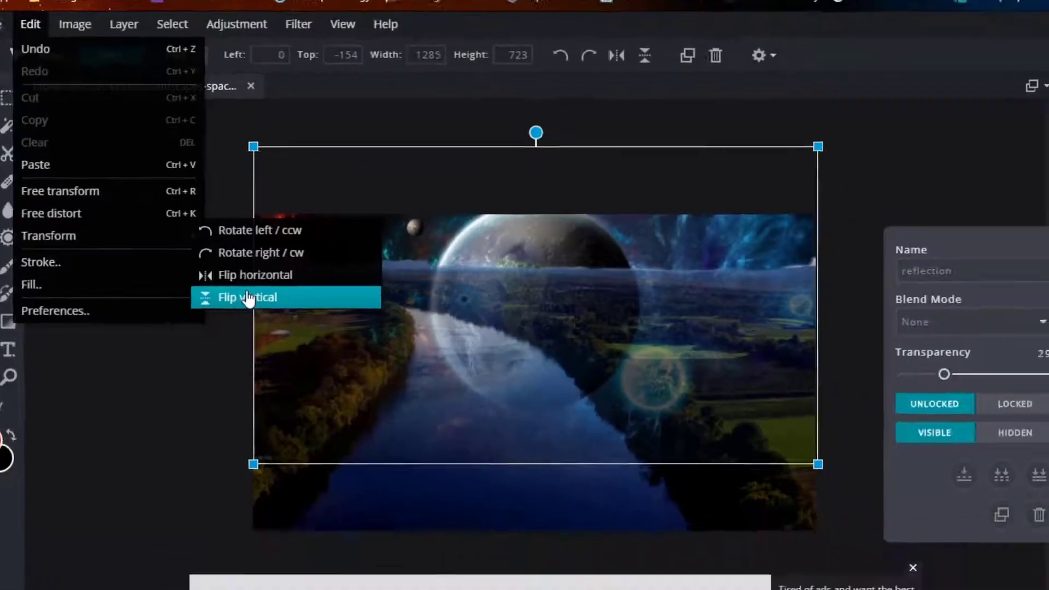
{"action": "left_click", "coordinate": [481, 535]}
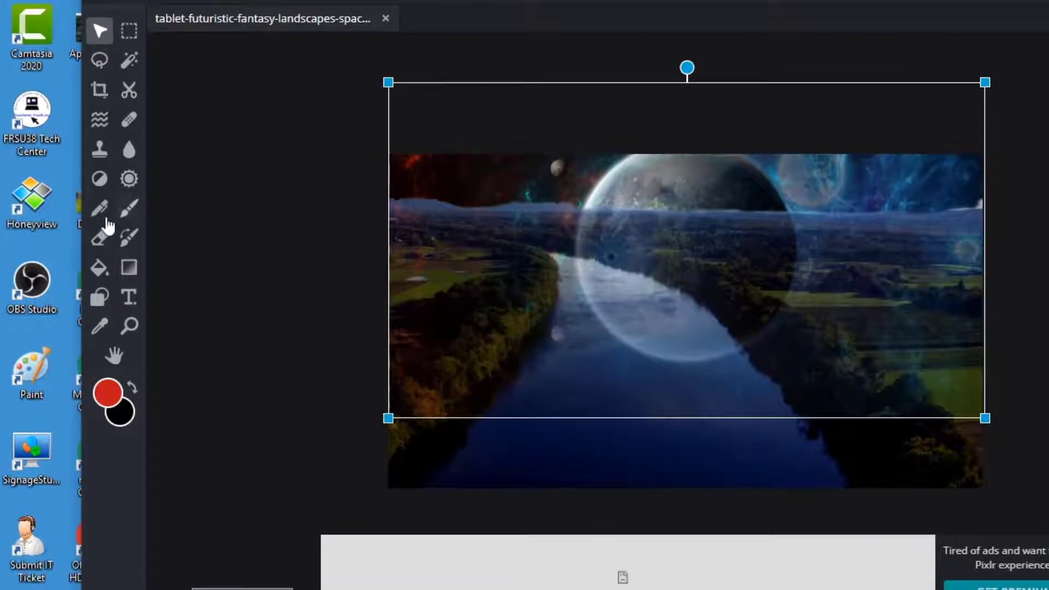
Set the Eraser to a 125px brush and erase the hazy mountains along the horizon
{"action": "left_click", "coordinate": [100, 241]}
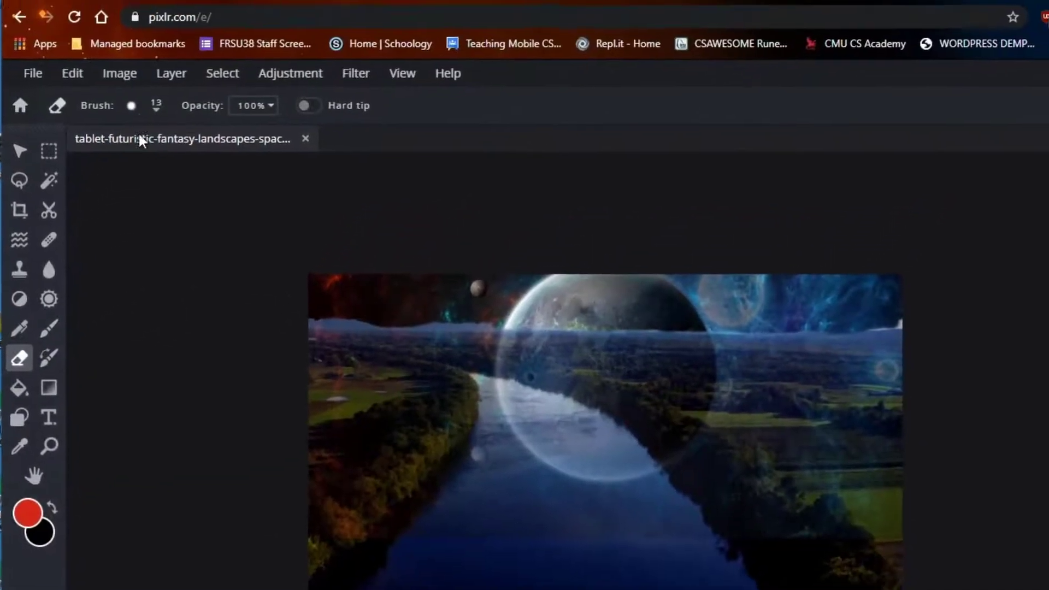
{"action": "left_click", "coordinate": [155, 106]}
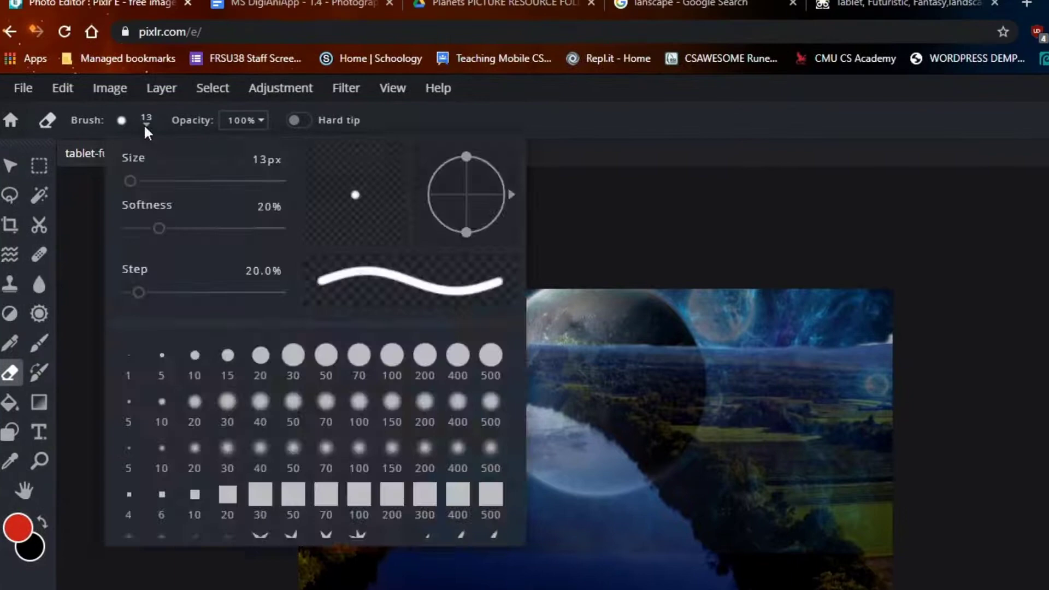
{"action": "left_click", "coordinate": [146, 181]}
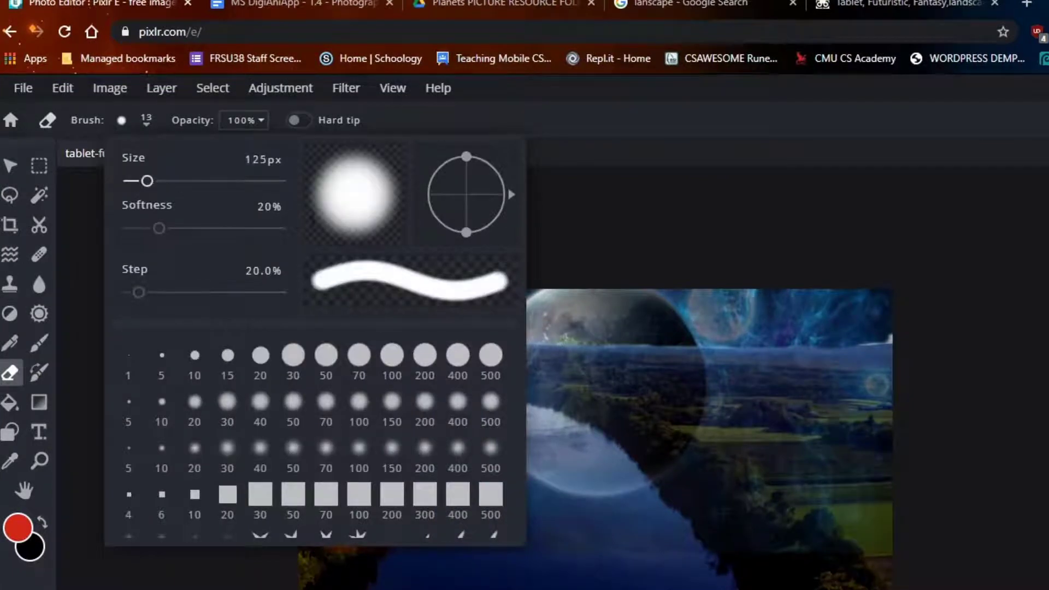
{"action": "left_click", "coordinate": [755, 273]}
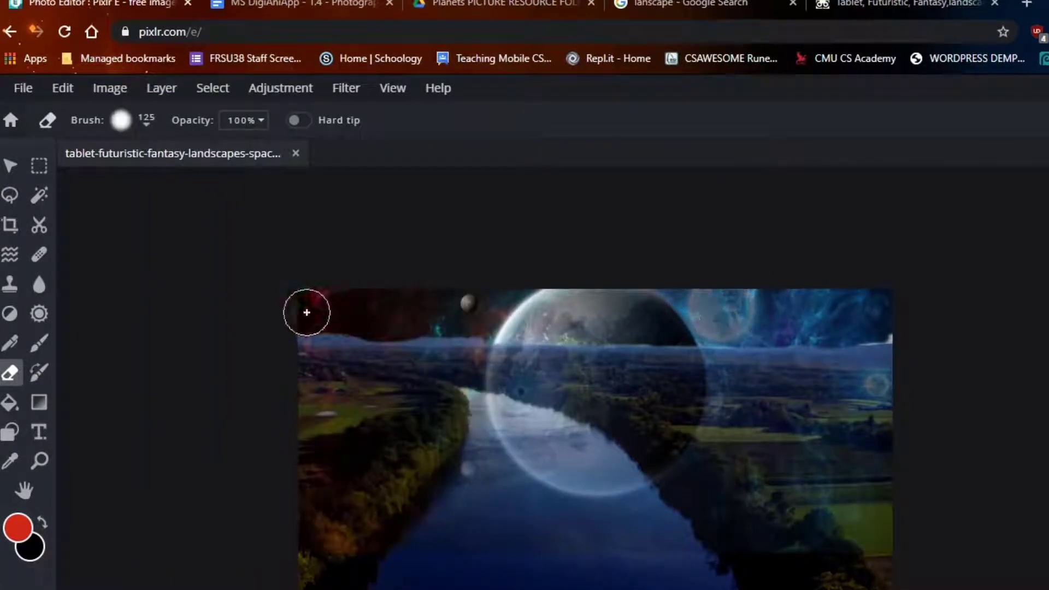
{"action": "mouse_move", "coordinate": [306, 313]}
{"action": "left_mouse_down"}
{"action": "mouse_move", "coordinate": [577, 357]}
{"action": "mouse_move", "coordinate": [409, 339]}
{"action": "mouse_move", "coordinate": [544, 370]}
{"action": "mouse_move", "coordinate": [465, 359]}
{"action": "mouse_move", "coordinate": [585, 388]}
{"action": "mouse_move", "coordinate": [516, 373]}
{"action": "mouse_move", "coordinate": [660, 419]}
{"action": "mouse_move", "coordinate": [705, 452]}
{"action": "mouse_move", "coordinate": [635, 405]}
{"action": "mouse_move", "coordinate": [725, 502]}
{"action": "mouse_move", "coordinate": [711, 454]}
{"action": "mouse_move", "coordinate": [805, 488]}
{"action": "mouse_move", "coordinate": [661, 410]}
{"action": "mouse_move", "coordinate": [876, 458]}
{"action": "mouse_move", "coordinate": [706, 372]}
{"action": "mouse_move", "coordinate": [617, 361]}
{"action": "mouse_move", "coordinate": [920, 373]}
{"action": "mouse_move", "coordinate": [820, 376]}
{"action": "mouse_move", "coordinate": [882, 391]}
{"action": "mouse_move", "coordinate": [781, 317]}
{"action": "mouse_move", "coordinate": [637, 332]}
{"action": "mouse_move", "coordinate": [837, 320]}
{"action": "mouse_move", "coordinate": [728, 304]}
{"action": "mouse_move", "coordinate": [571, 323]}
{"action": "mouse_move", "coordinate": [582, 320]}
{"action": "mouse_move", "coordinate": [388, 289]}
{"action": "mouse_move", "coordinate": [316, 342]}
{"action": "mouse_move", "coordinate": [307, 425]}
{"action": "mouse_move", "coordinate": [393, 335]}
{"action": "mouse_move", "coordinate": [292, 495]}
{"action": "mouse_move", "coordinate": [466, 331]}
{"action": "mouse_move", "coordinate": [506, 328]}
{"action": "mouse_move", "coordinate": [514, 470]}
{"action": "mouse_move", "coordinate": [359, 526]}
{"action": "left_mouse_up"}
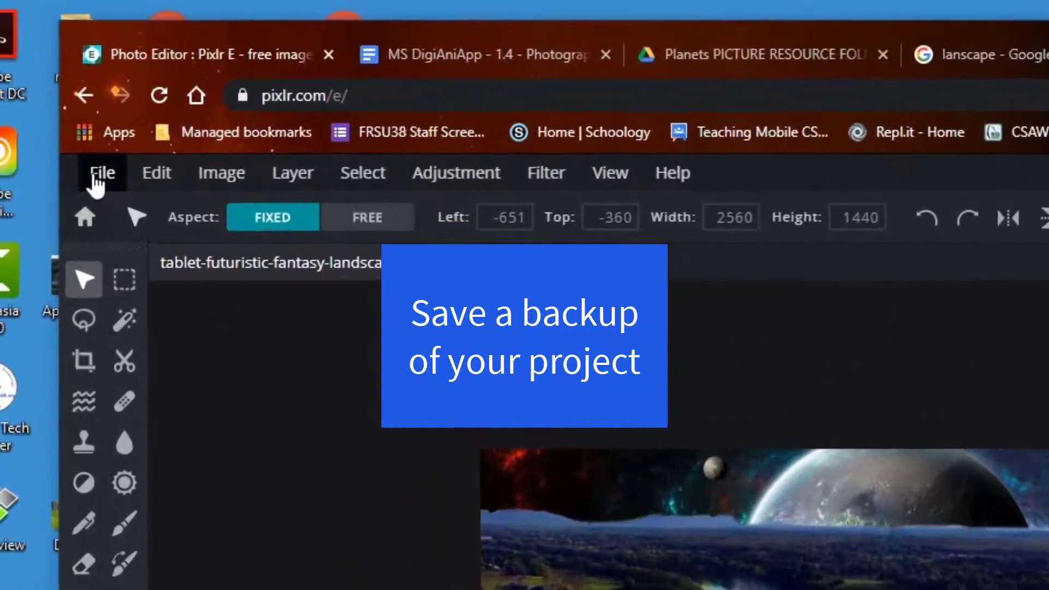
Open the save options and choose the PXD project format
{"action": "left_click", "coordinate": [23, 88]}
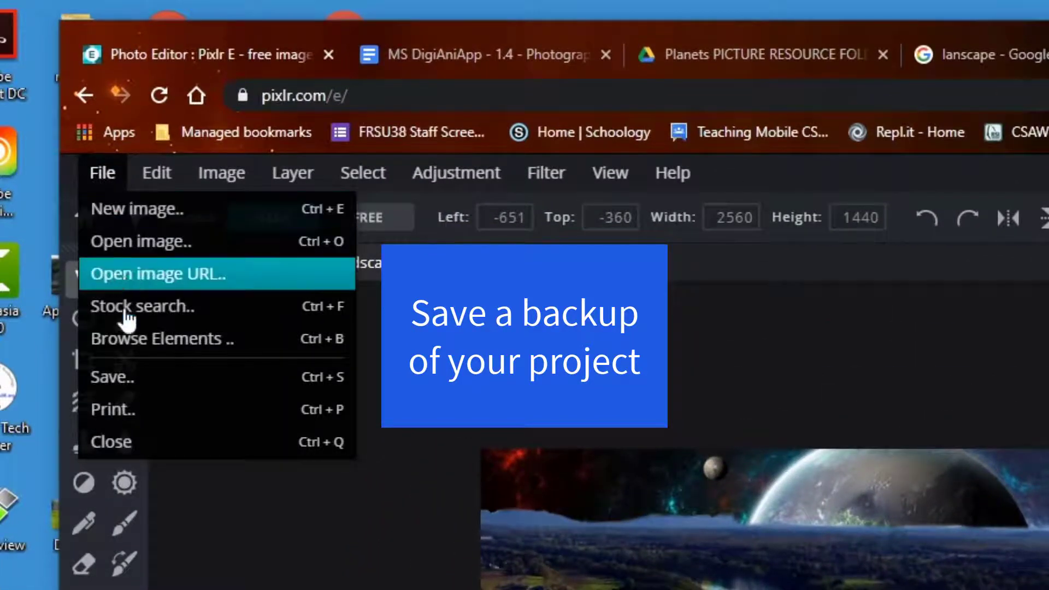
{"action": "left_click", "coordinate": [98, 381]}
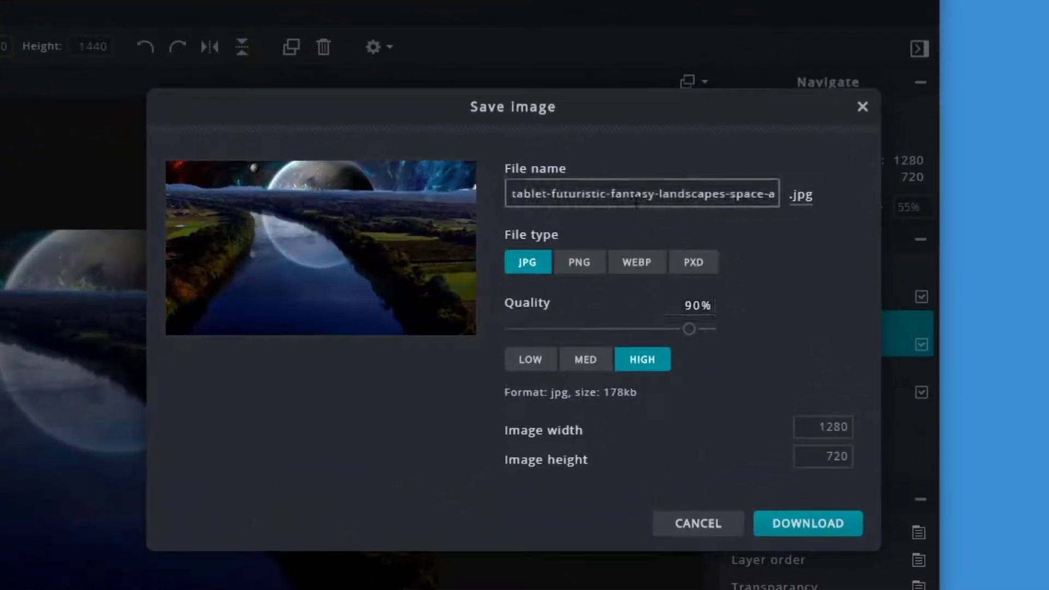
{"action": "left_click", "coordinate": [705, 264]}
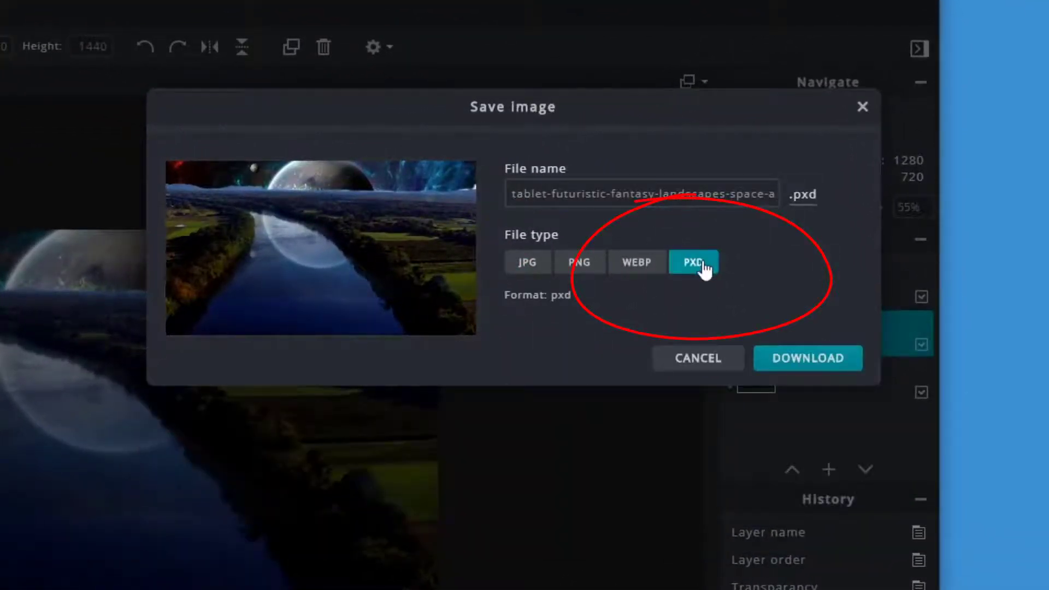
Name the file PlanetsProject with the student's surname and download it to Downloads
{"action": "triple_click", "coordinate": [570, 195]}
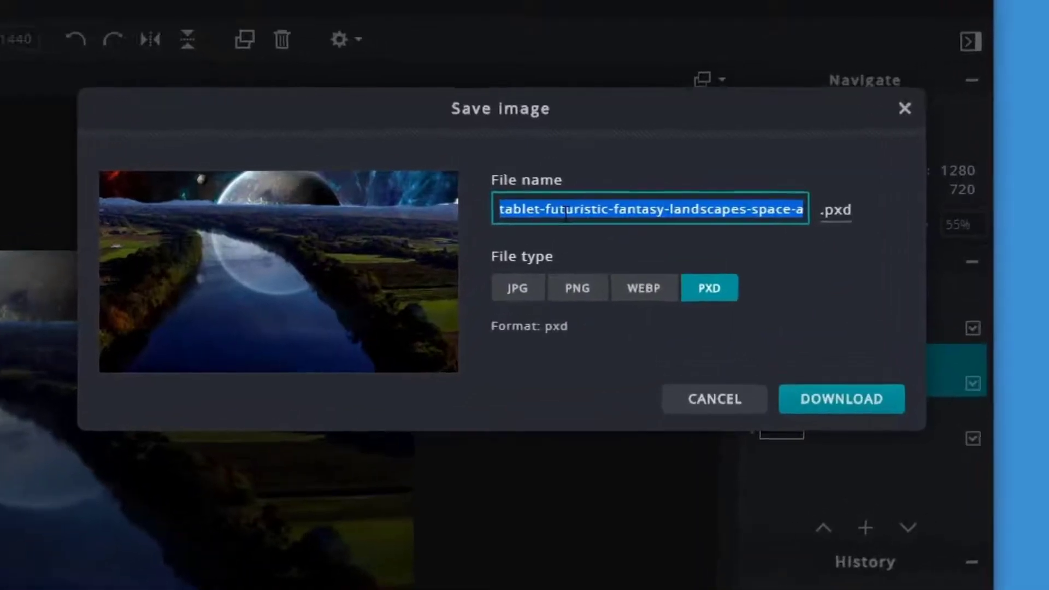
{"action": "type", "text": "Pl"}
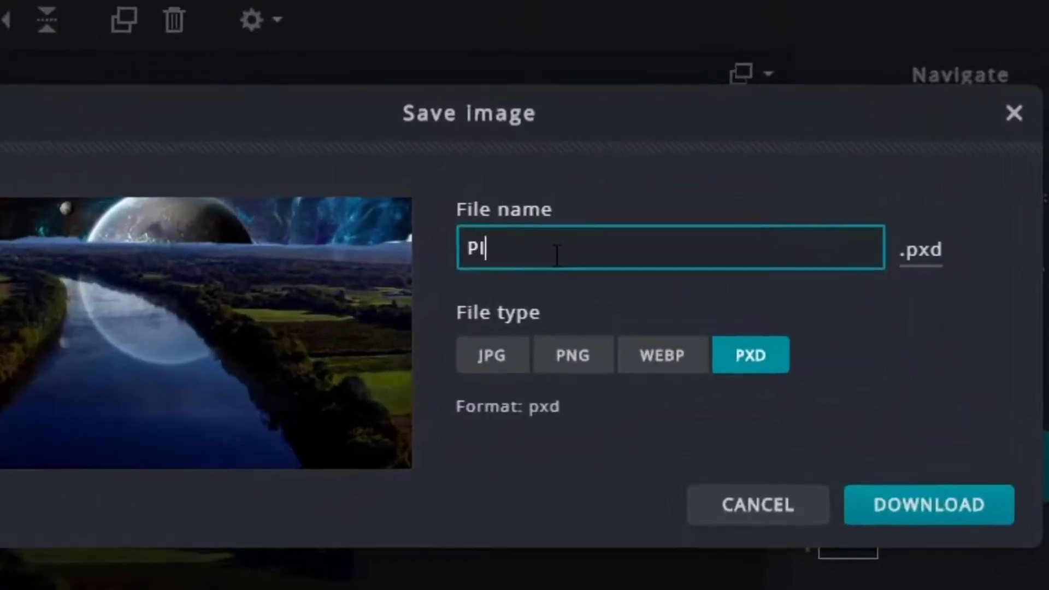
{"action": "type", "text": "anetsProject"}
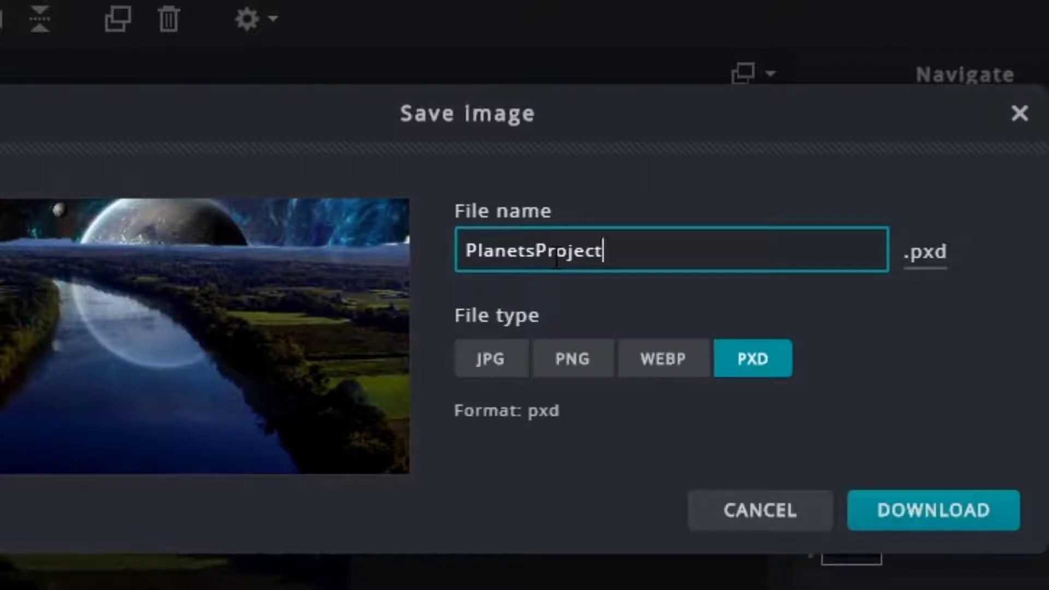
{"action": "key", "text": "Left"}
{"action": "key", "text": "Left"}
{"action": "key", "text": "Left"}
{"action": "key", "text": "Left"}
{"action": "key", "text": "Left"}
{"action": "key", "text": "Left"}
{"action": "key", "text": "Left"}
{"action": "key", "text": "Left"}
{"action": "key", "text": "Left"}
{"action": "key", "text": "Left"}
{"action": "key", "text": "Left"}
{"action": "key", "text": "Left"}
{"action": "key", "text": "Left"}
{"action": "key", "text": "Left"}
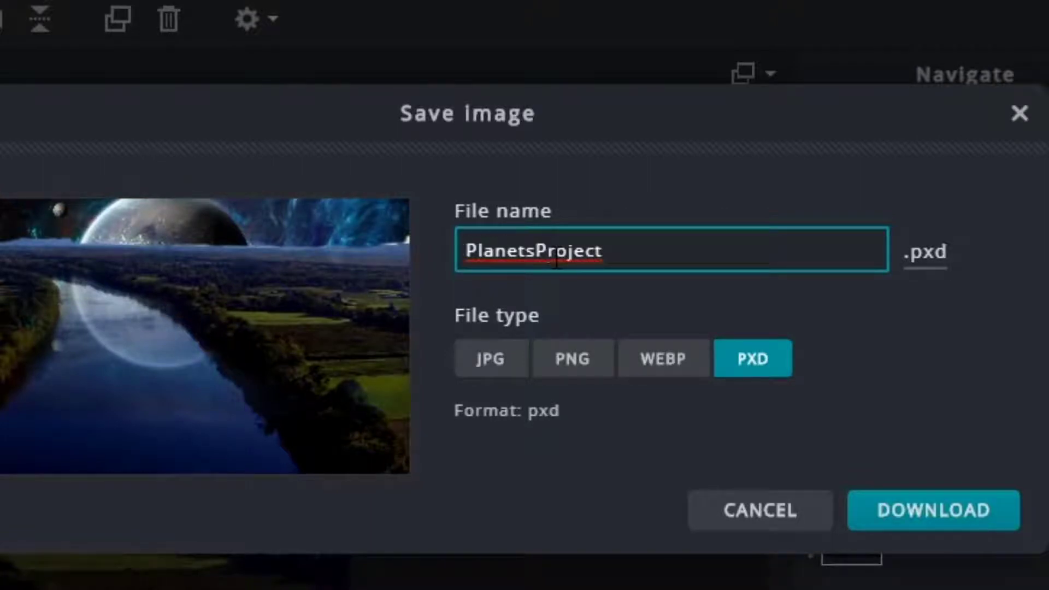
{"action": "type", "text": "Murphy"}
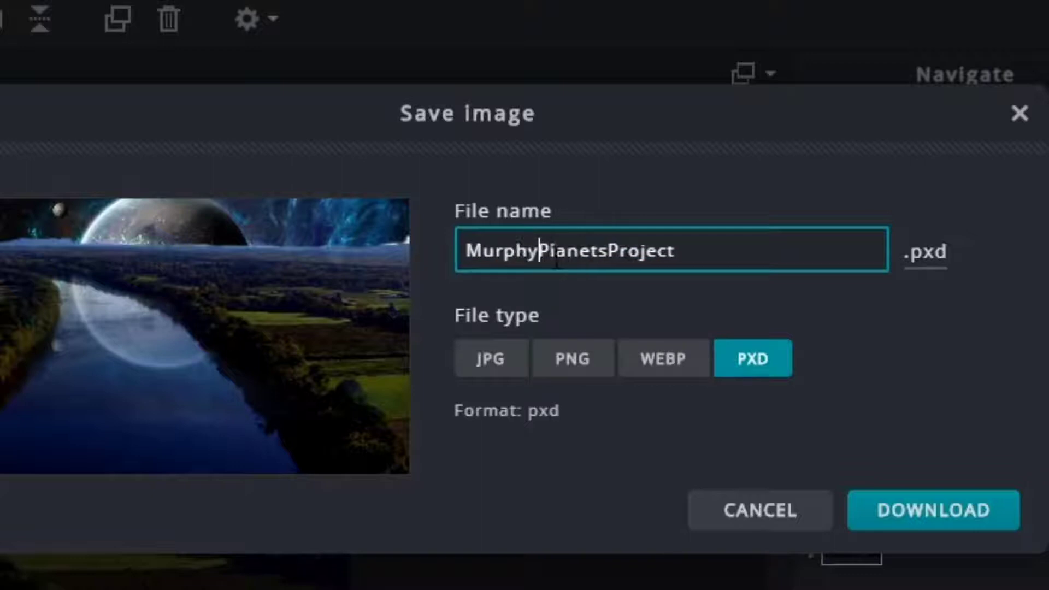
{"action": "right_click", "coordinate": [603, 244]}
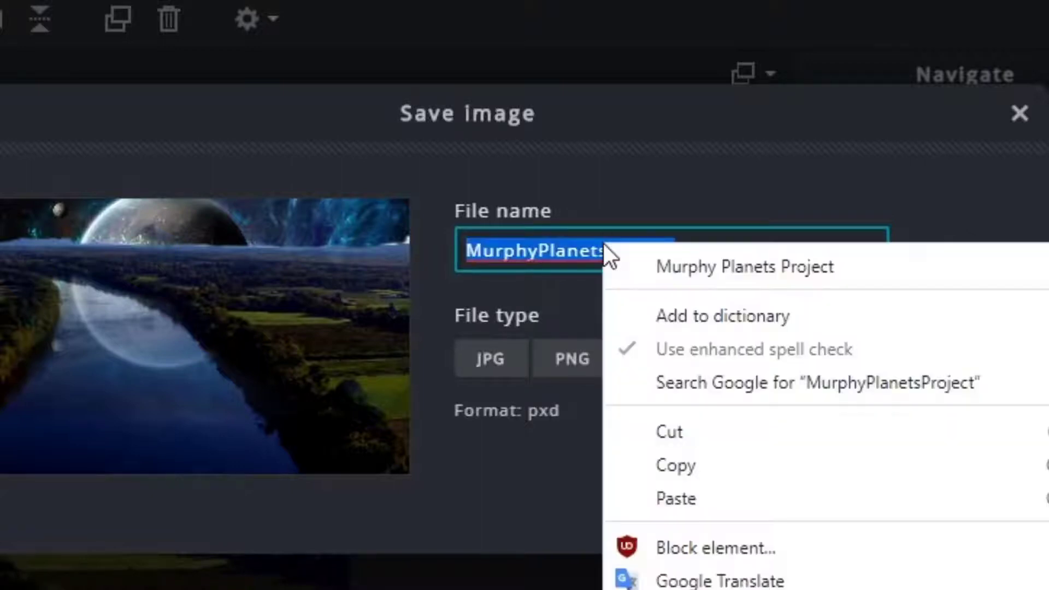
{"action": "key", "text": "Escape"}
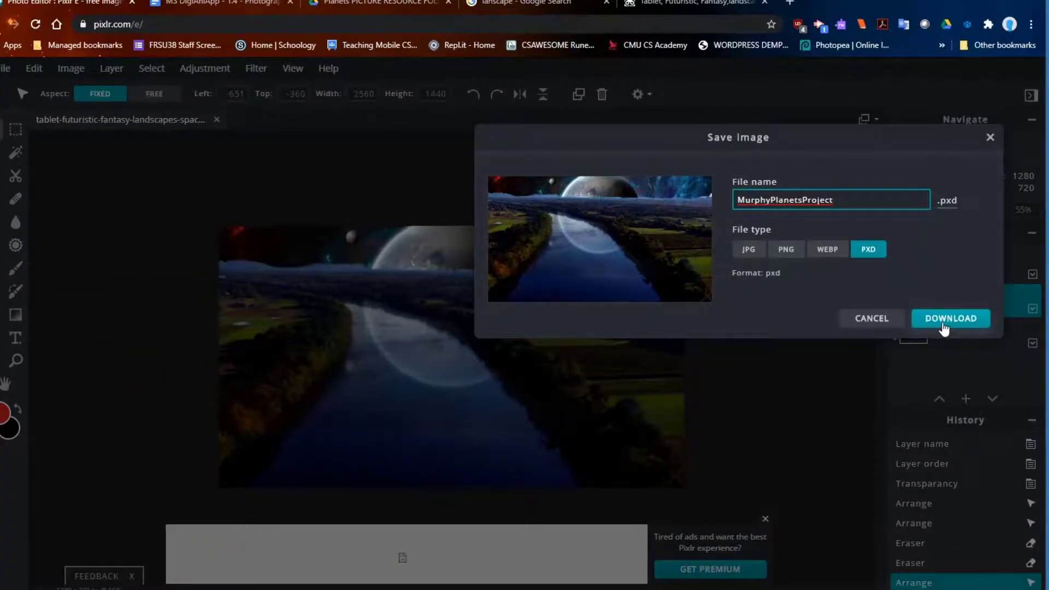
{"action": "left_click", "coordinate": [944, 319]}
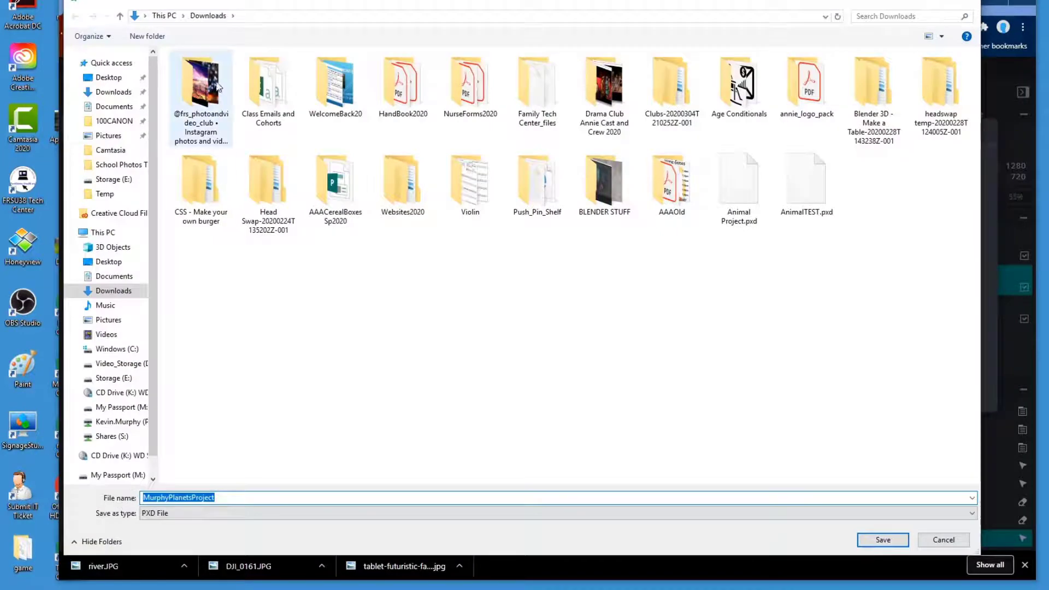
{"action": "left_click", "coordinate": [877, 540]}
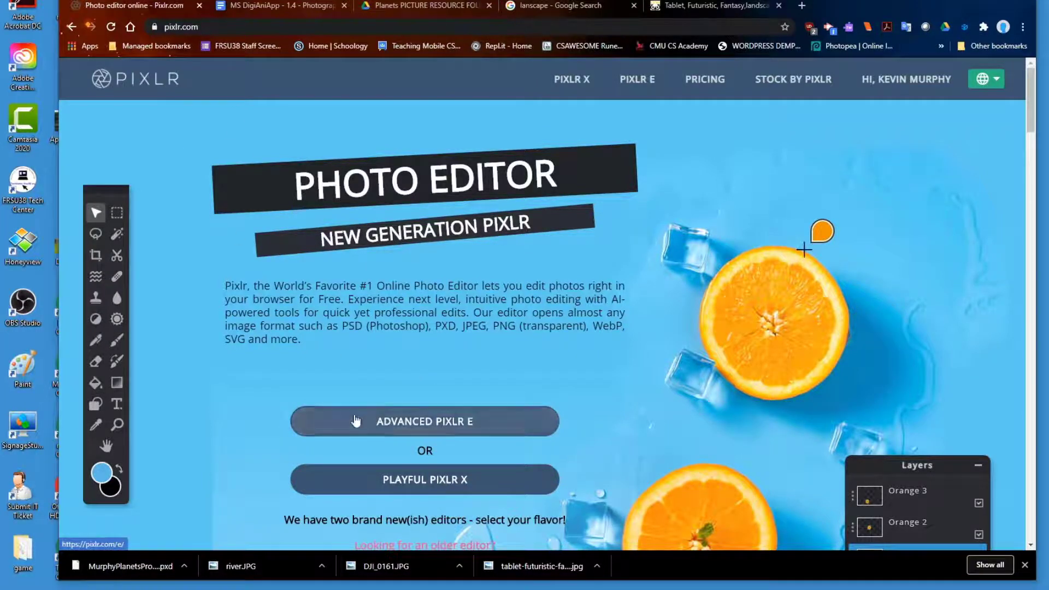
Reopen the saved PXD project in advanced Pixlr E and undo an accidental layer nudge
{"action": "left_click", "coordinate": [359, 433]}
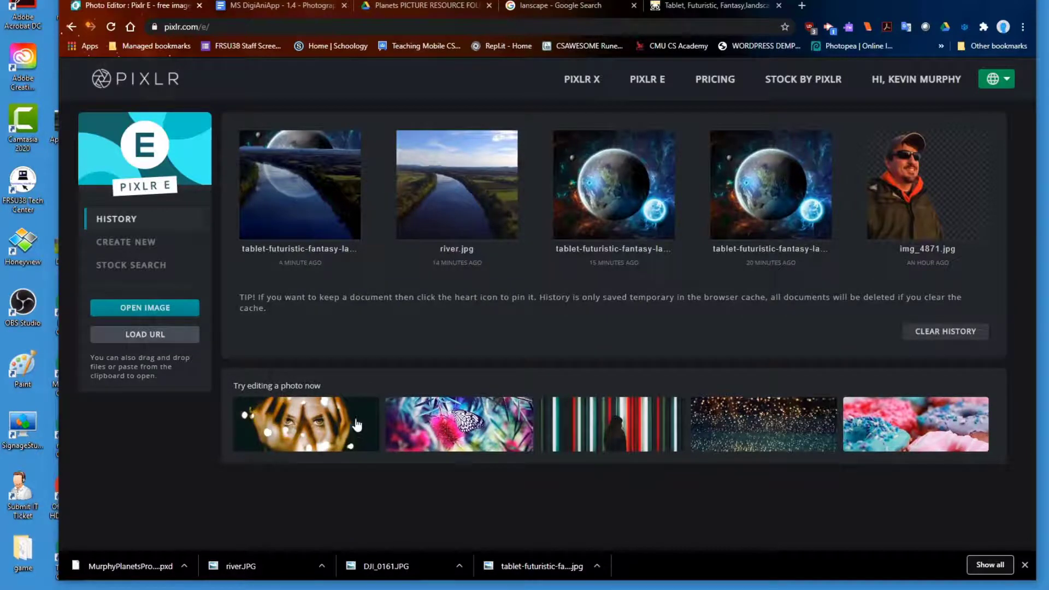
{"action": "left_click", "coordinate": [288, 192]}
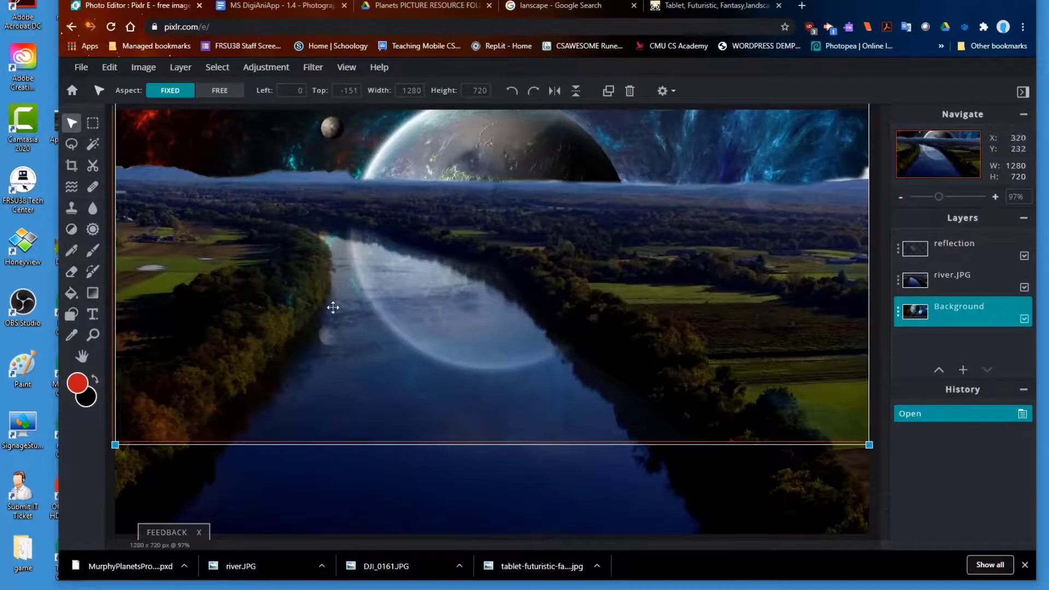
{"action": "scroll", "coordinate": [332, 307], "scroll_direction": "down", "scroll_amount": 5}
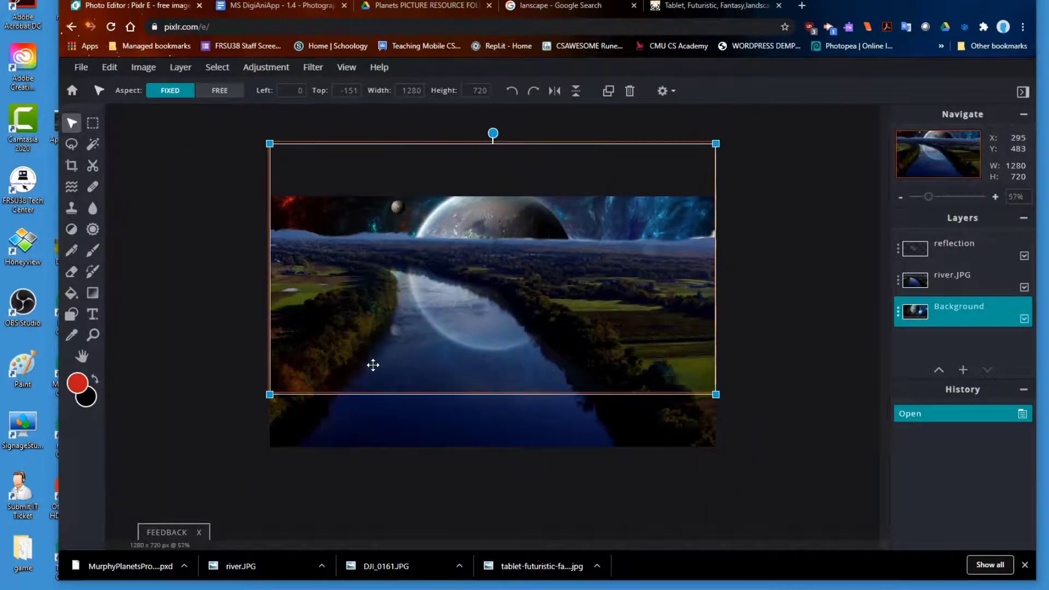
{"action": "scroll", "coordinate": [370, 363], "scroll_direction": "up", "scroll_amount": 5}
{"action": "left_click_drag", "start_coordinate": [238, 325], "coordinate": [244, 335]}
{"action": "key", "text": "ctrl+z"}
{"action": "key", "text": "ctrl+z"}
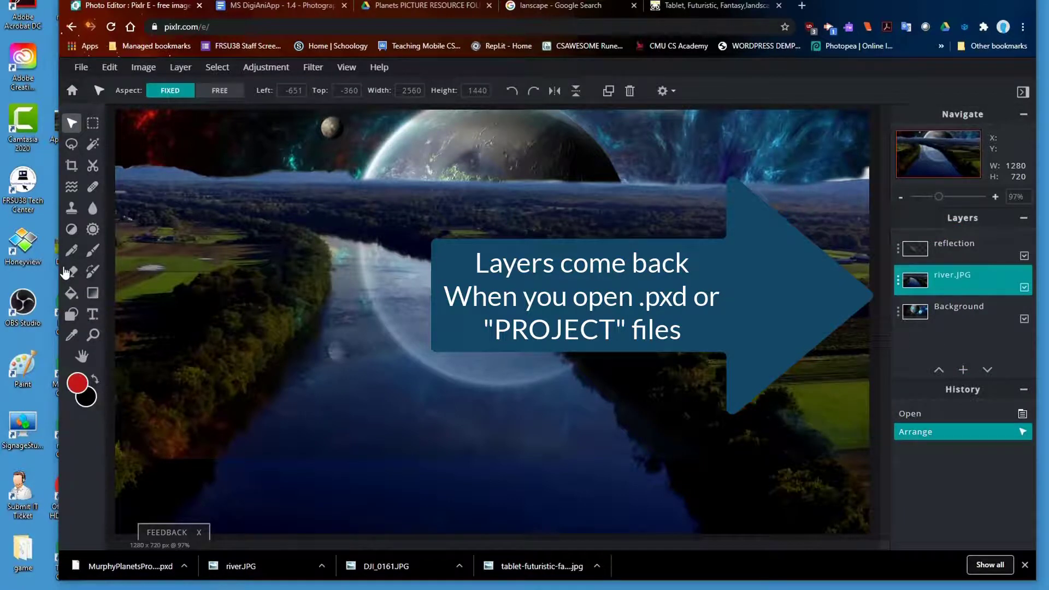
Select the Eraser and the river.JPG layer, and erase its hazy top edge
{"action": "left_click", "coordinate": [65, 271]}
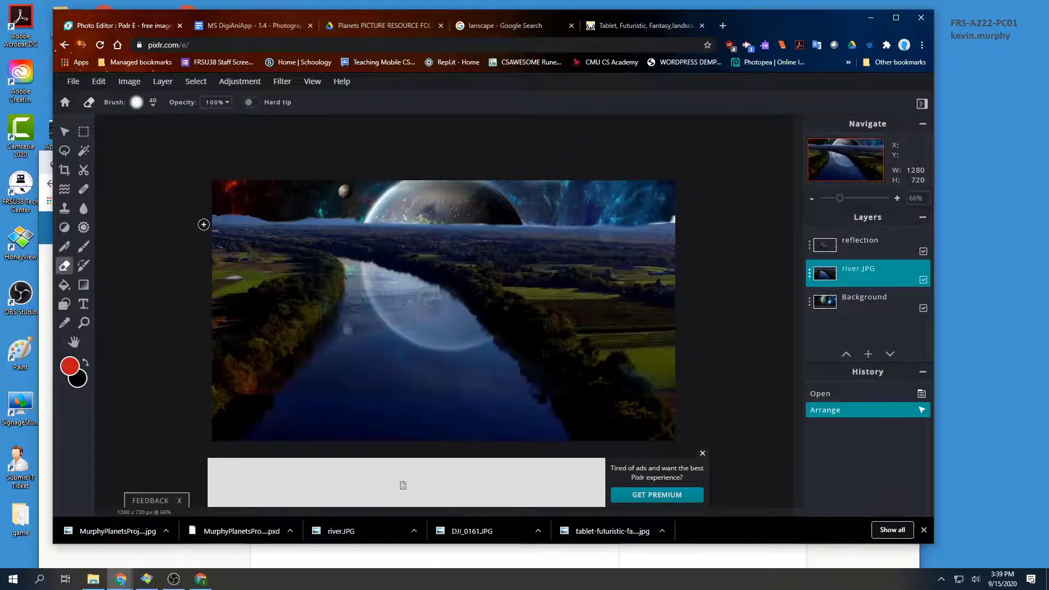
{"action": "left_click", "coordinate": [866, 252]}
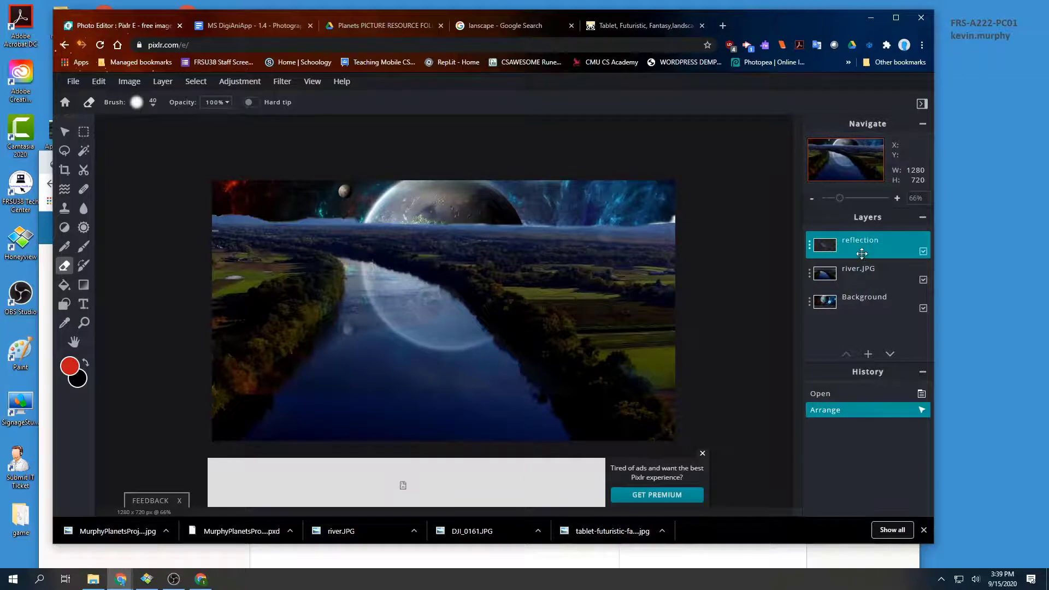
{"action": "left_click", "coordinate": [861, 268]}
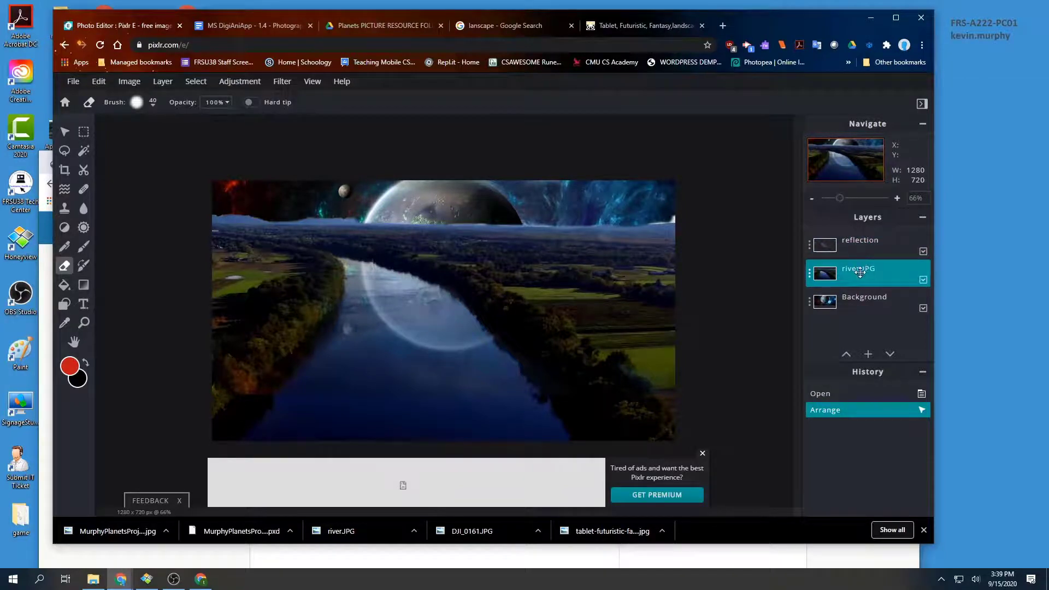
{"action": "left_click_drag", "start_coordinate": [225, 215], "coordinate": [684, 219]}
Zoom in to erase the remaining hazy strip, then switch to the Planets directions document
{"action": "key", "text": "ctrl+plus"}
{"action": "left_click_drag", "start_coordinate": [109, 173], "coordinate": [662, 179]}
{"action": "key", "text": "ctrl+minus"}
{"action": "left_click", "coordinate": [176, 199]}
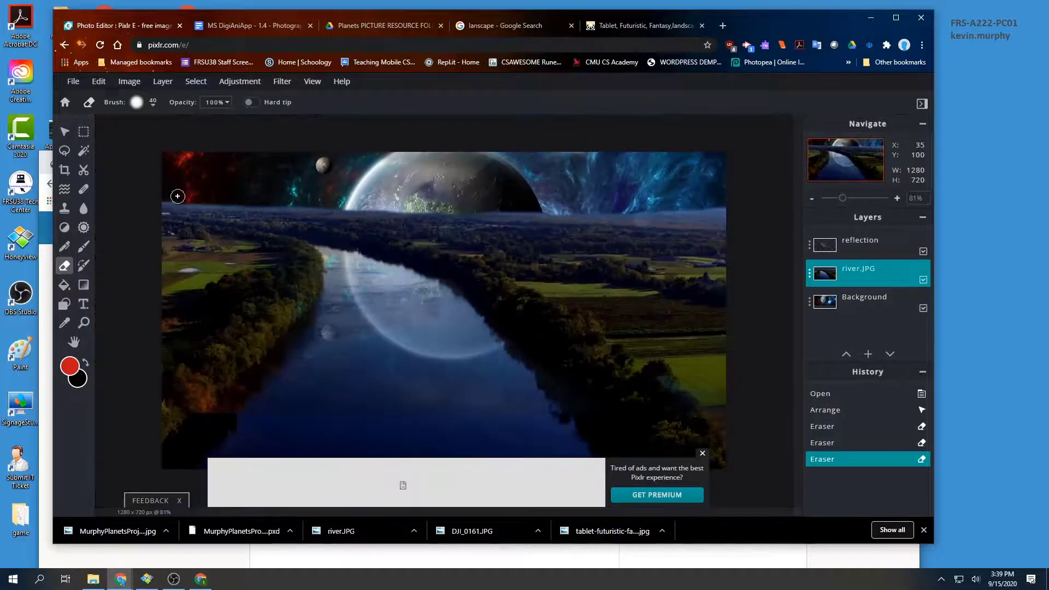
{"action": "left_click", "coordinate": [175, 199]}
{"action": "key", "text": "ctrl+Tab"}
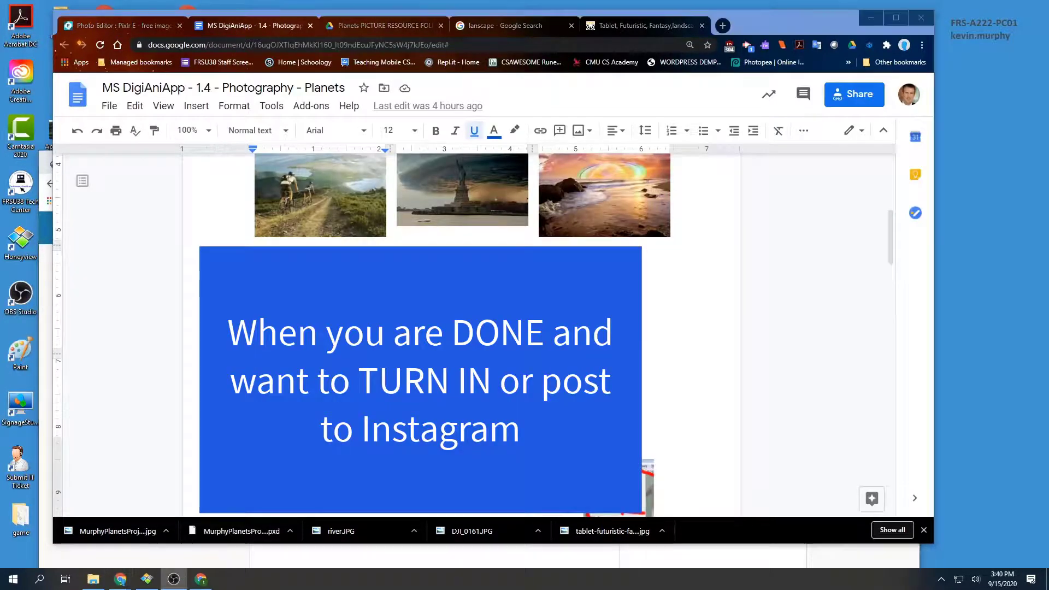
Back in Pixlr E, start saving and name the file with the student's surname plus PlanetsProject
{"action": "key", "text": "ctrl+shift+Tab"}
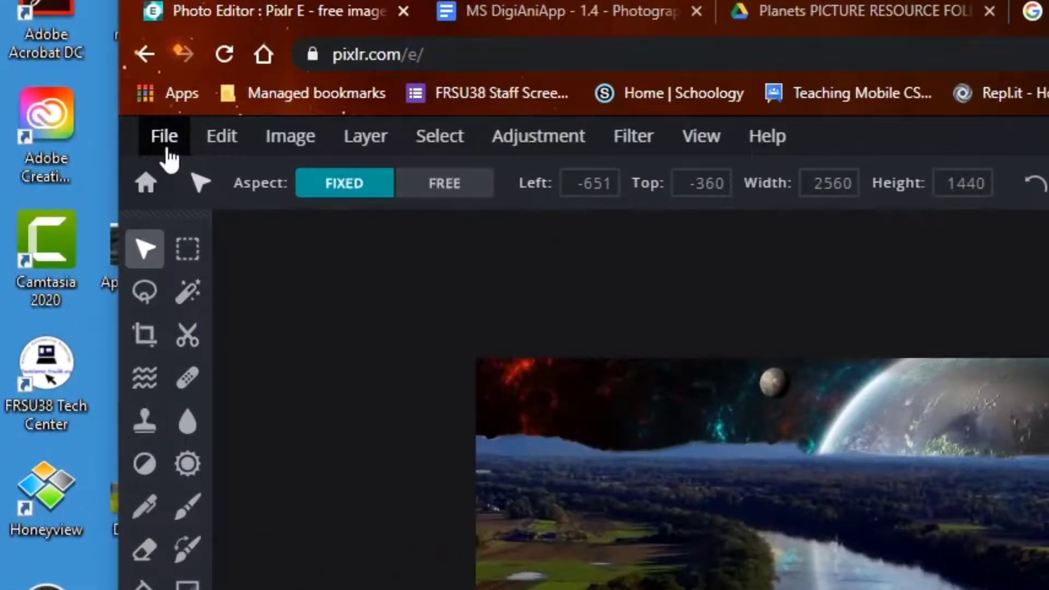
{"action": "left_click", "coordinate": [82, 67]}
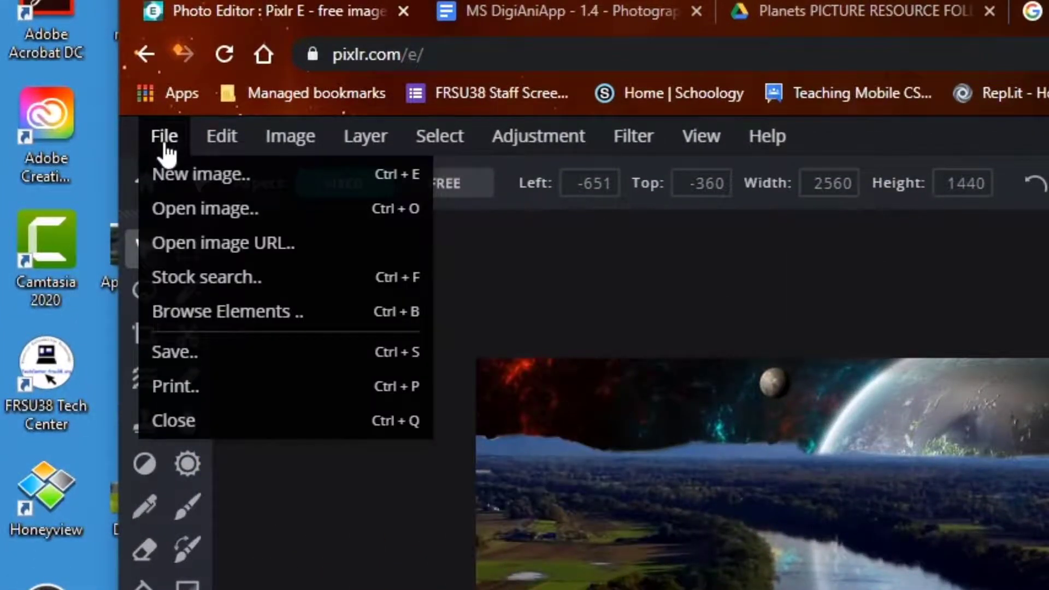
{"action": "left_click", "coordinate": [172, 351]}
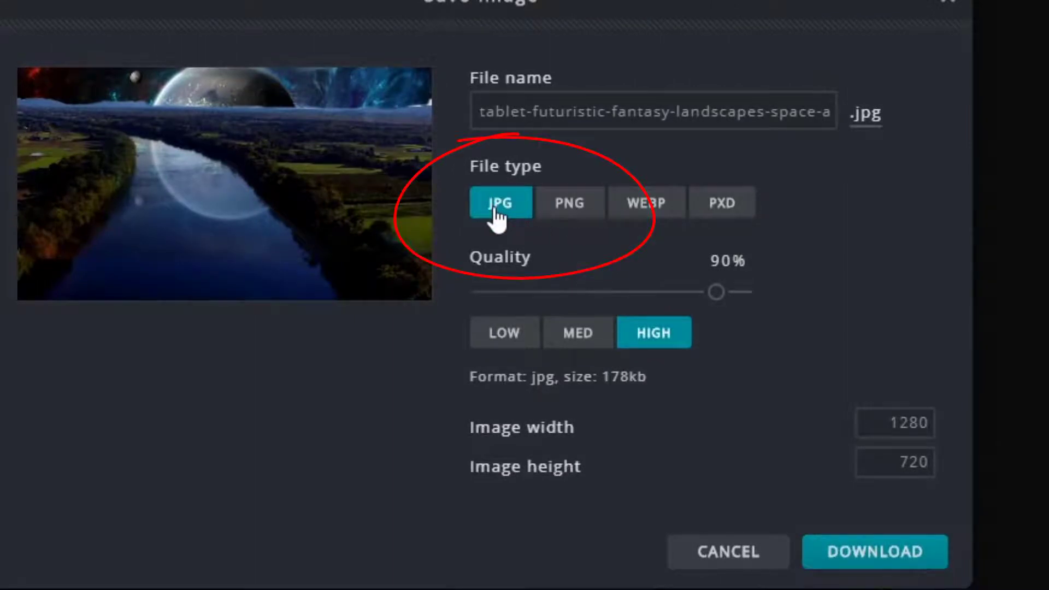
{"action": "left_click", "coordinate": [579, 111]}
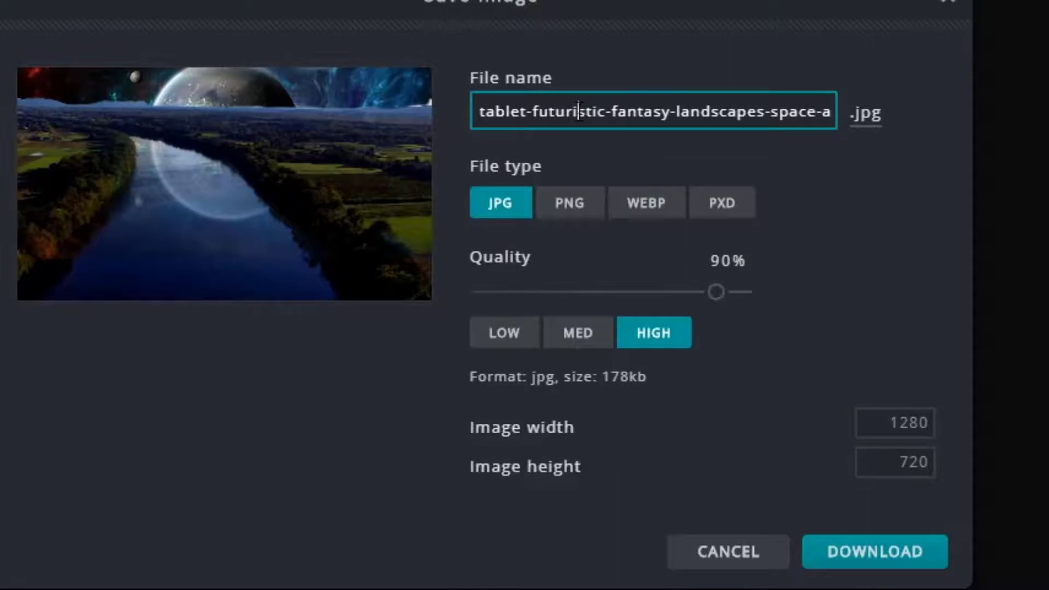
{"action": "key", "text": "ctrl+a"}
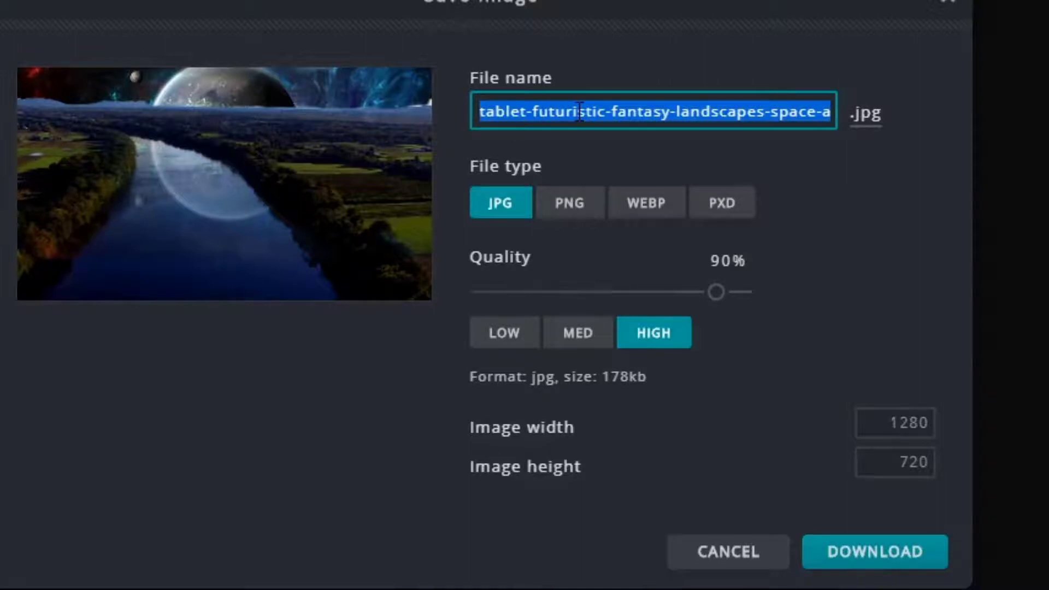
{"action": "type", "text": "Murphy"}
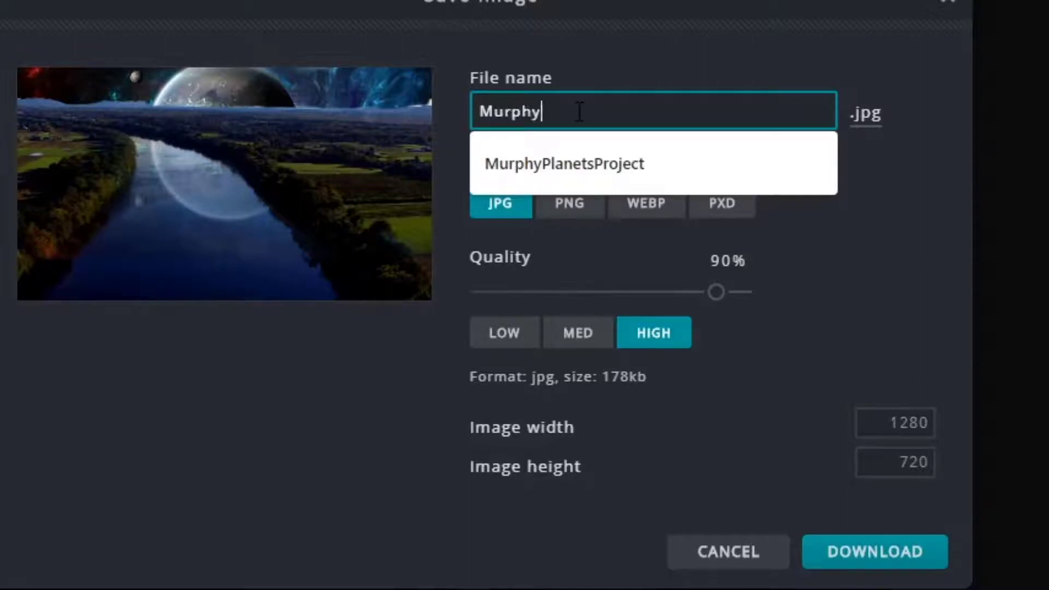
{"action": "type", "text": "PlanetsProject"}
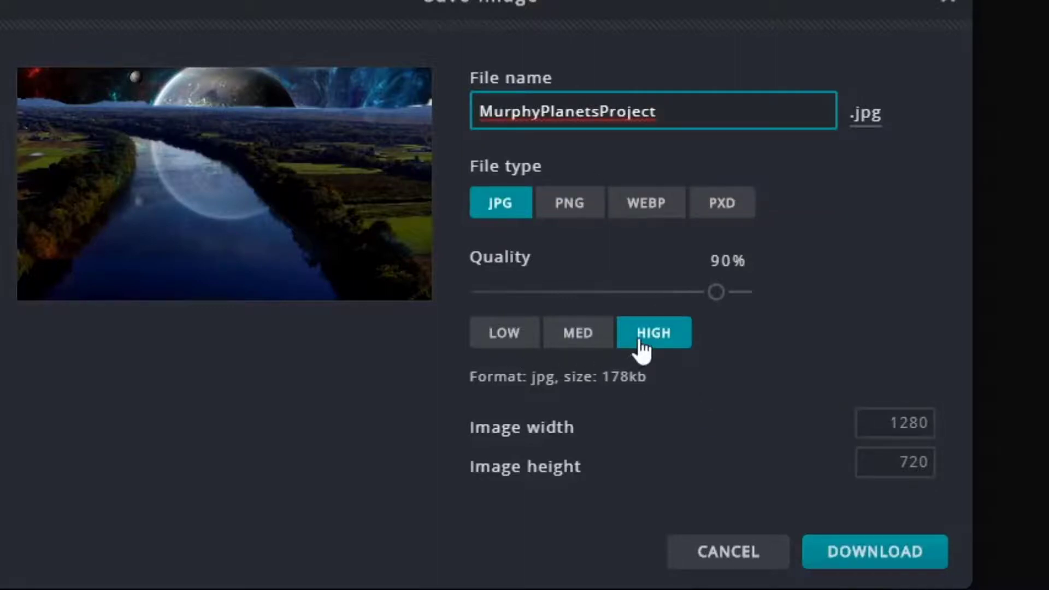
{"action": "left_click", "coordinate": [881, 564]}
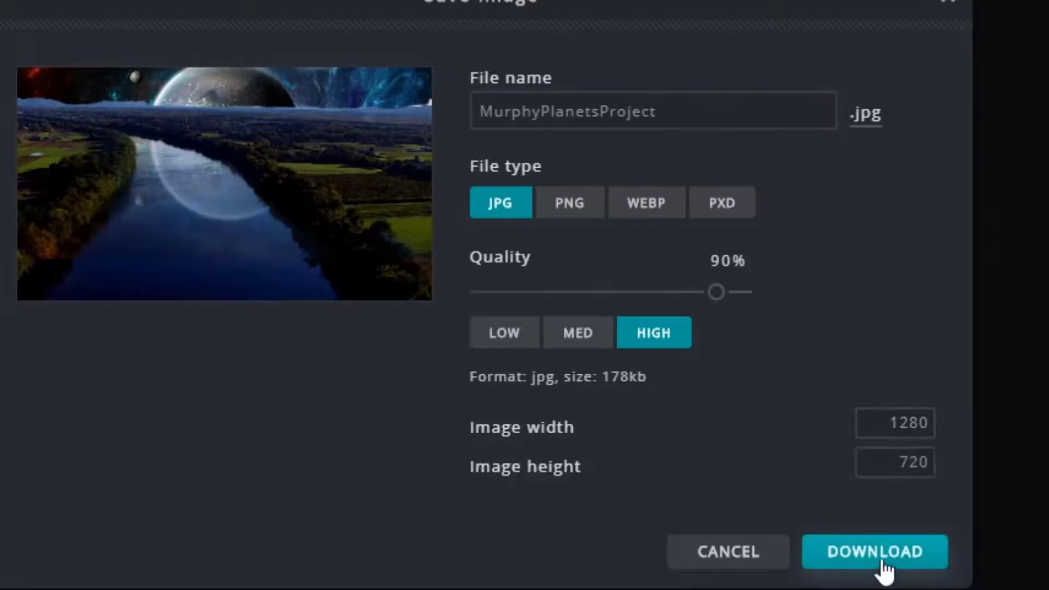
Raise JPG quality to 100% and download the JPG into Downloads
{"action": "left_click_drag", "start_coordinate": [716, 295], "coordinate": [754, 303]}
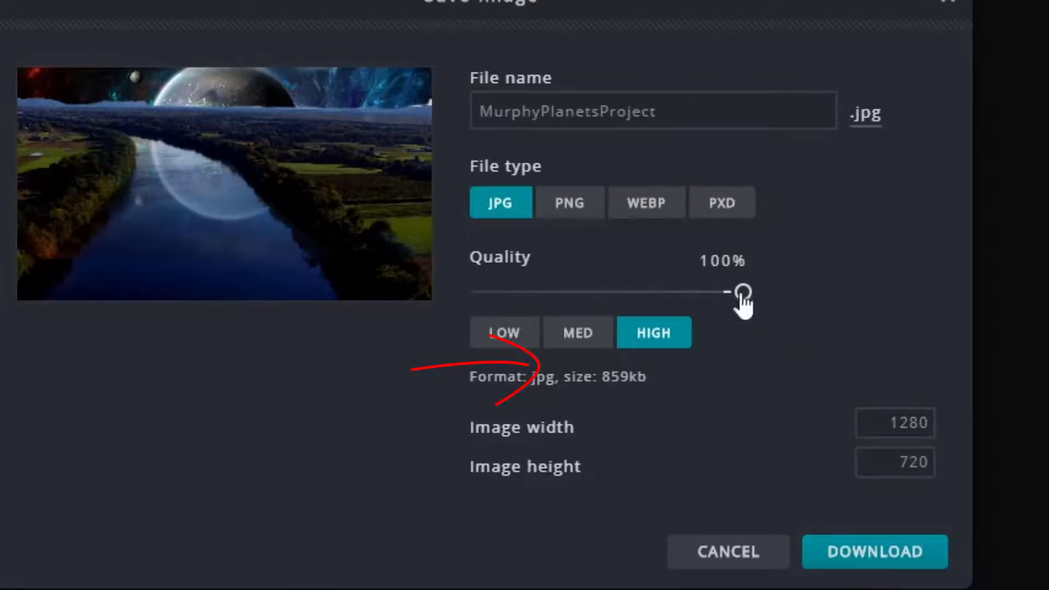
{"action": "left_click", "coordinate": [822, 557]}
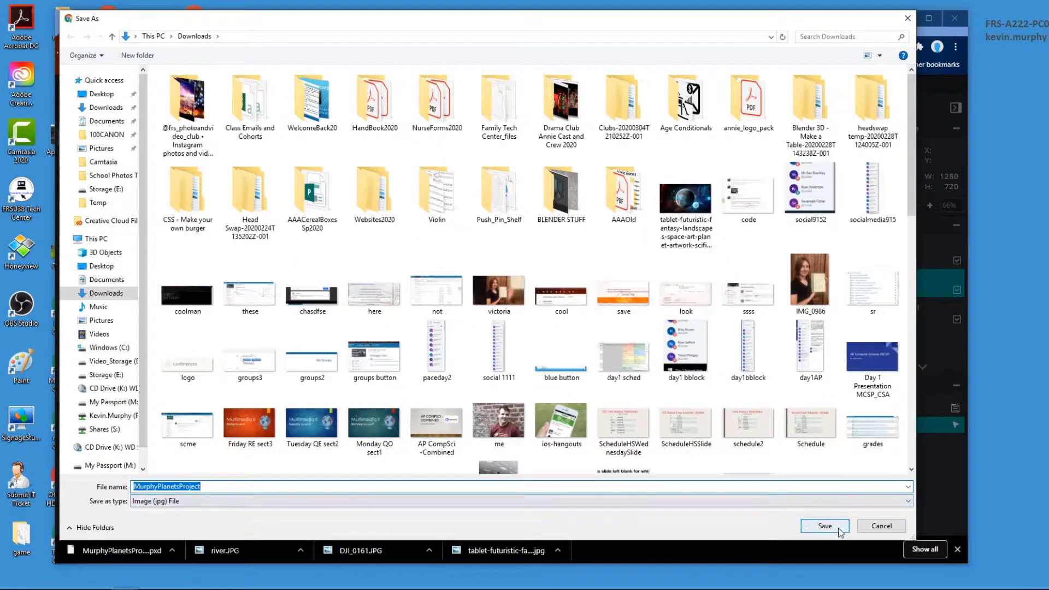
{"action": "left_click", "coordinate": [819, 525]}
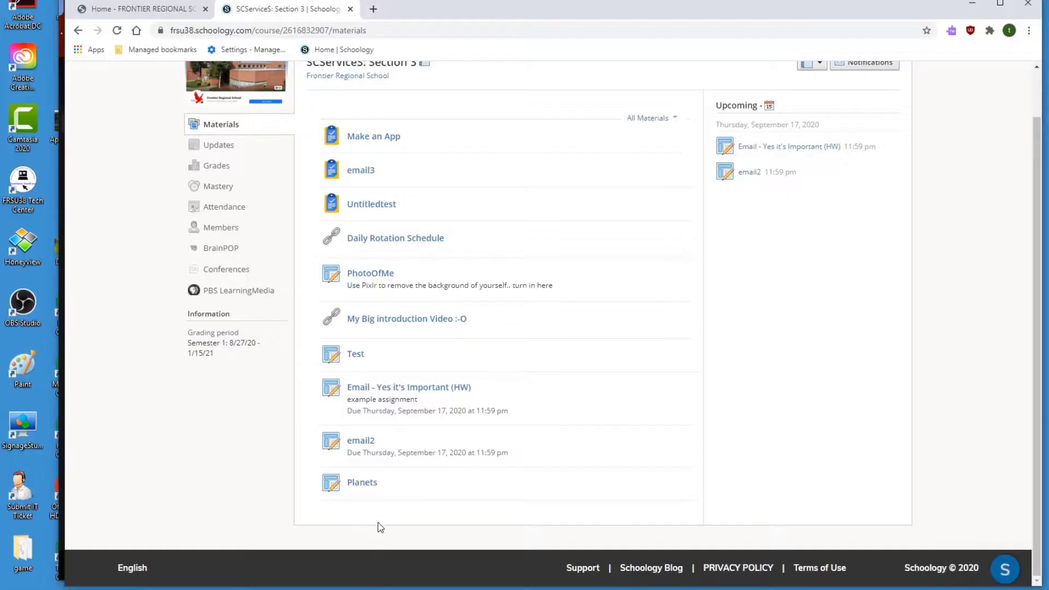
Open the Planets assignment under Materials and start a Submit Assignment upload
{"action": "left_click", "coordinate": [364, 483]}
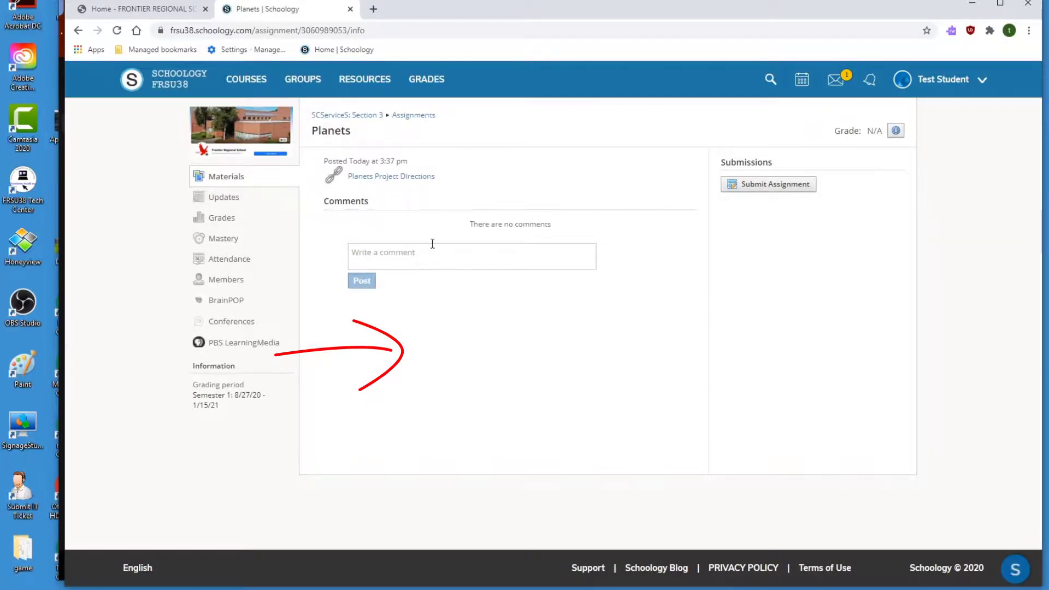
{"action": "left_click", "coordinate": [413, 257]}
{"action": "left_click", "coordinate": [789, 214]}
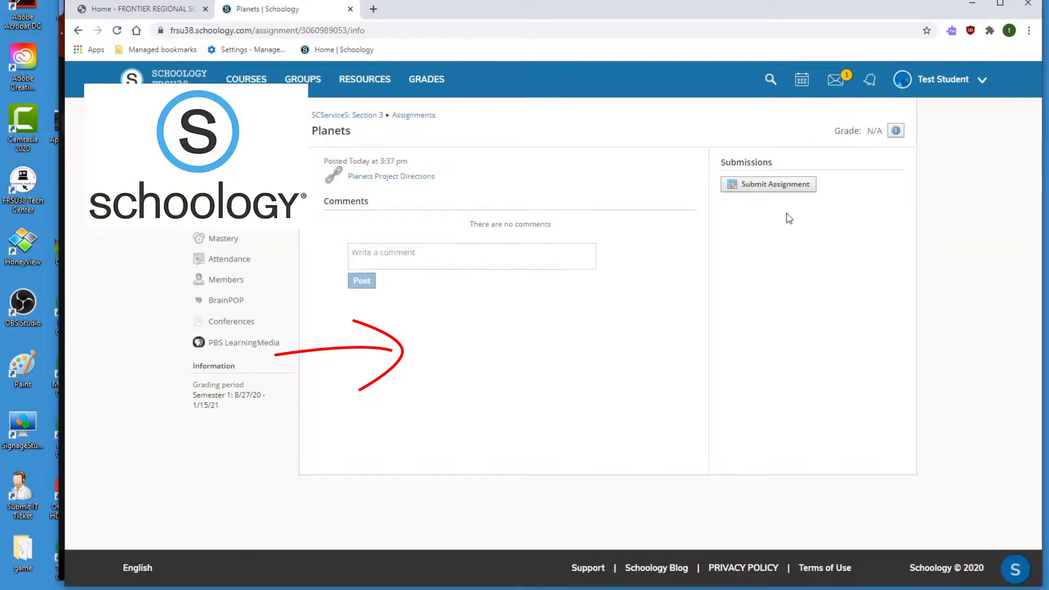
{"action": "left_click", "coordinate": [751, 192]}
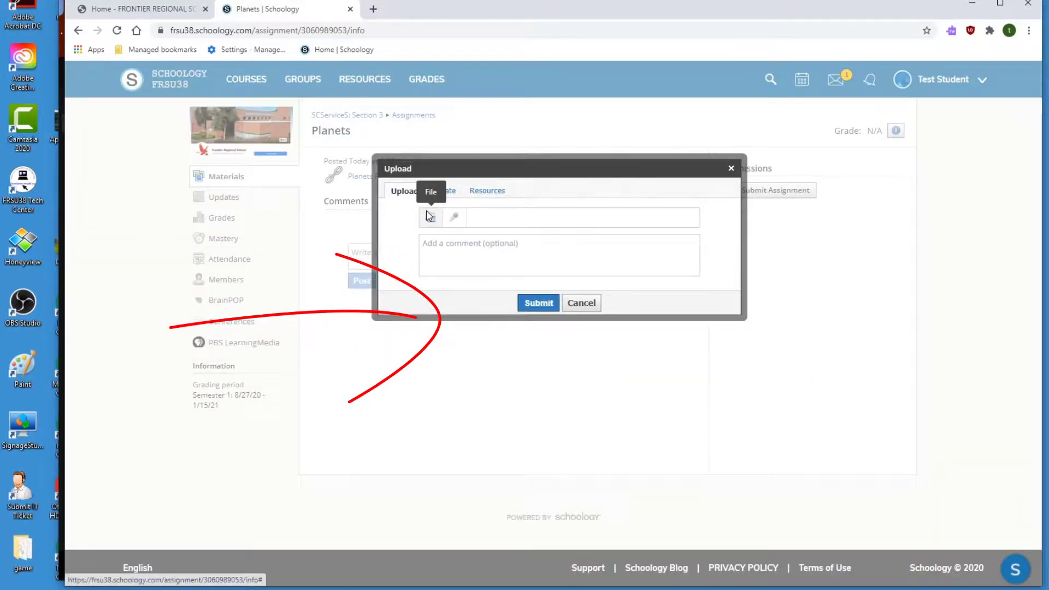
Attach the planets project JPG from the Downloads folder to the submission
{"action": "left_click", "coordinate": [431, 218]}
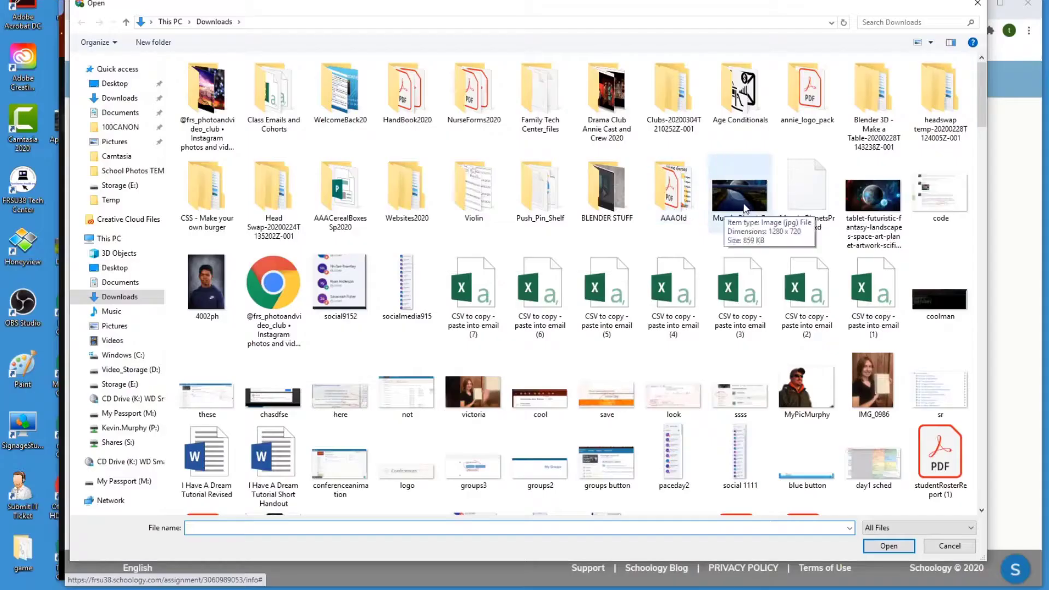
{"action": "double_click", "coordinate": [519, 230]}
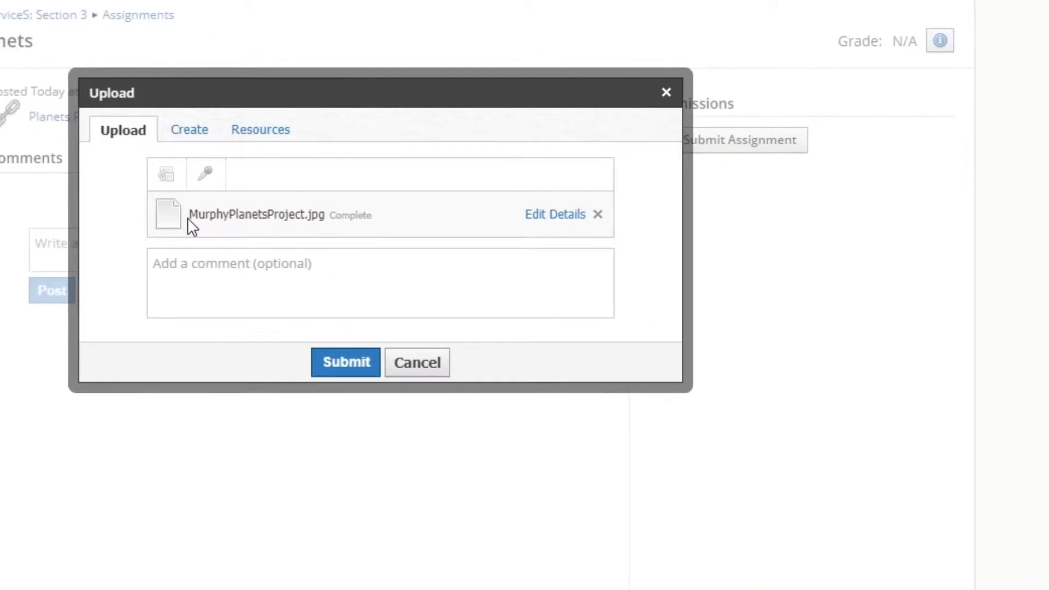
{"action": "left_click_drag", "start_coordinate": [190, 215], "coordinate": [305, 215]}
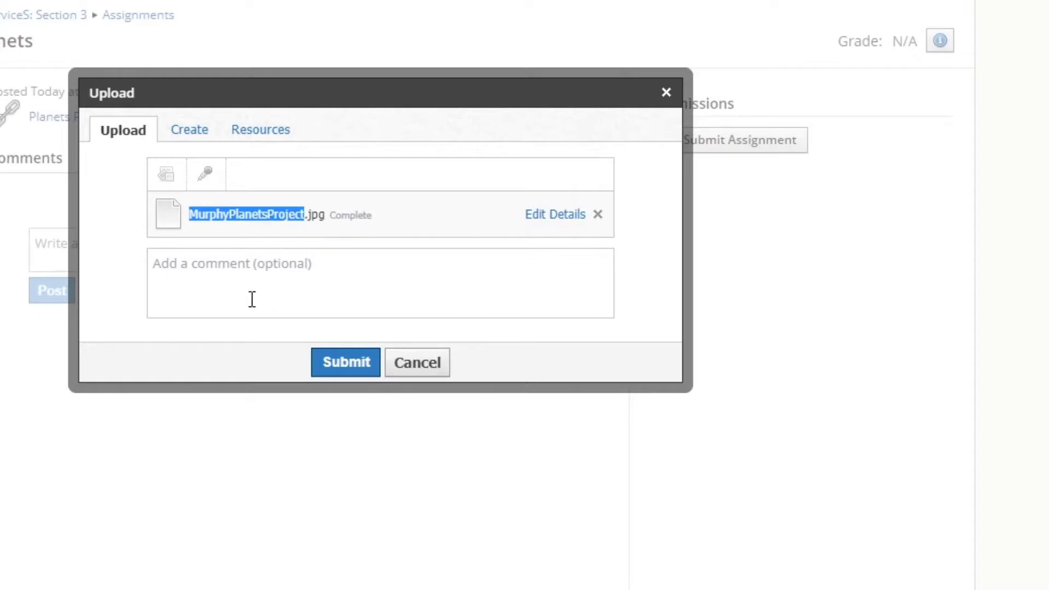
Add a short 'Fun project' comment for the teacher and submit the assignment
{"action": "left_click", "coordinate": [218, 272]}
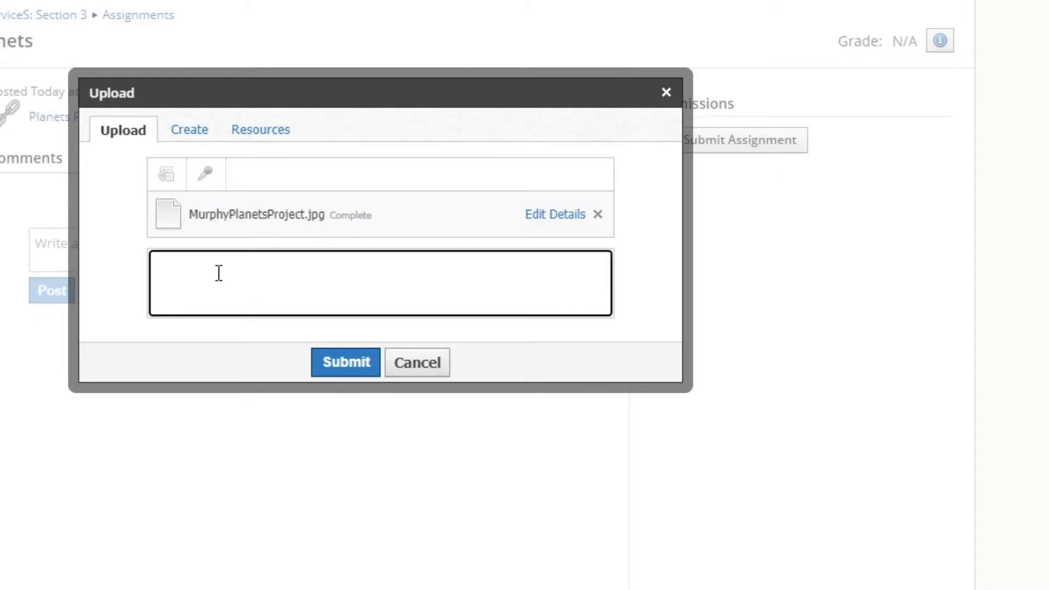
{"action": "type", "text": "Fun project Mr. Murphy"}
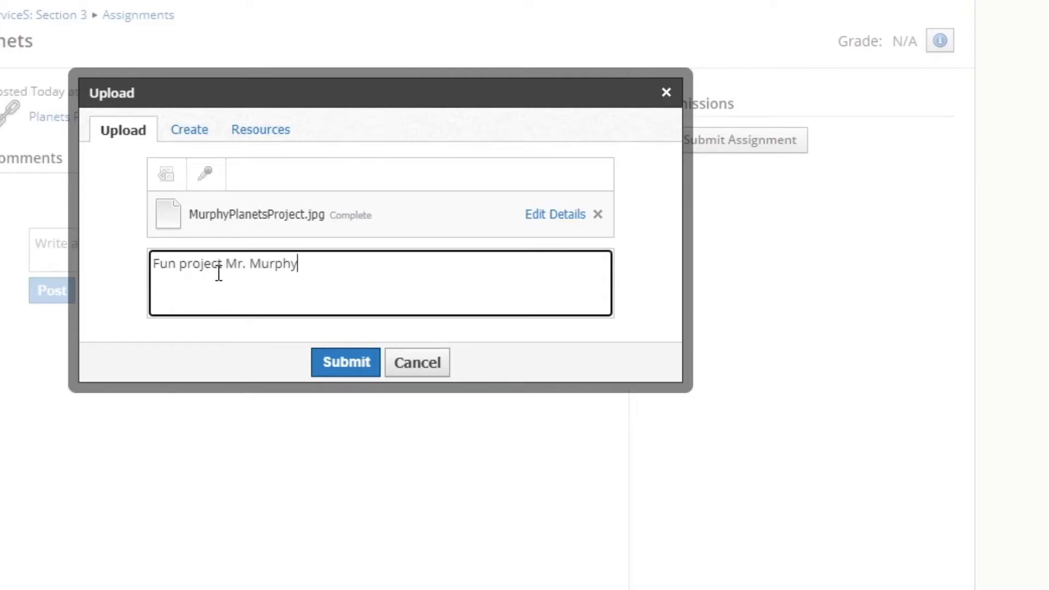
{"action": "left_click", "coordinate": [345, 364]}
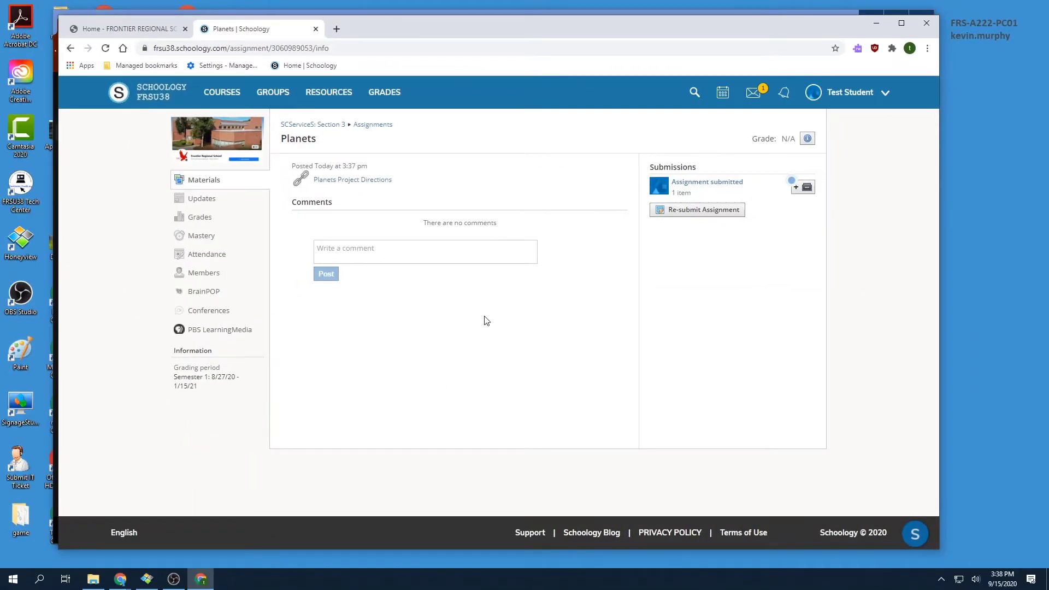
{"action": "left_click_drag", "start_coordinate": [359, 32], "coordinate": [340, 168]}
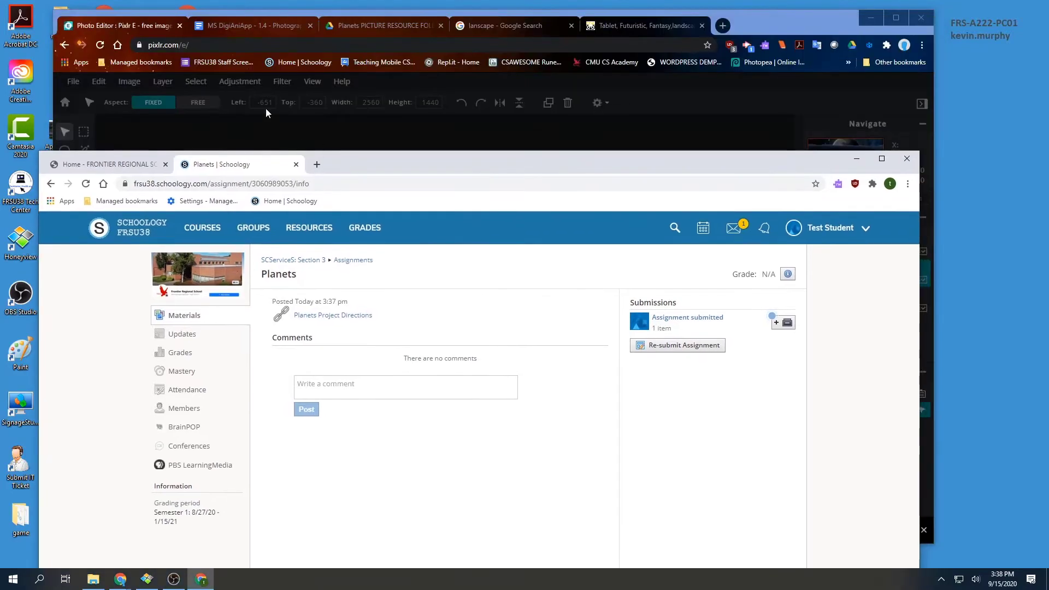